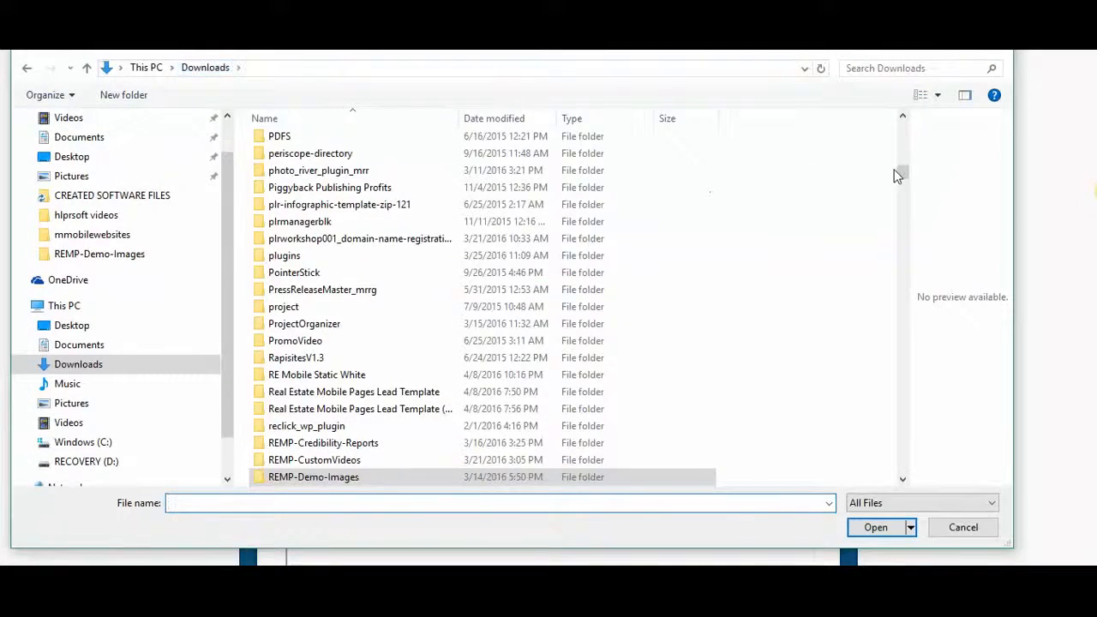
Load the saved project file SaveREtemplate.sas from the Downloads folder
left_click_drag(900, 175, 894, 389)
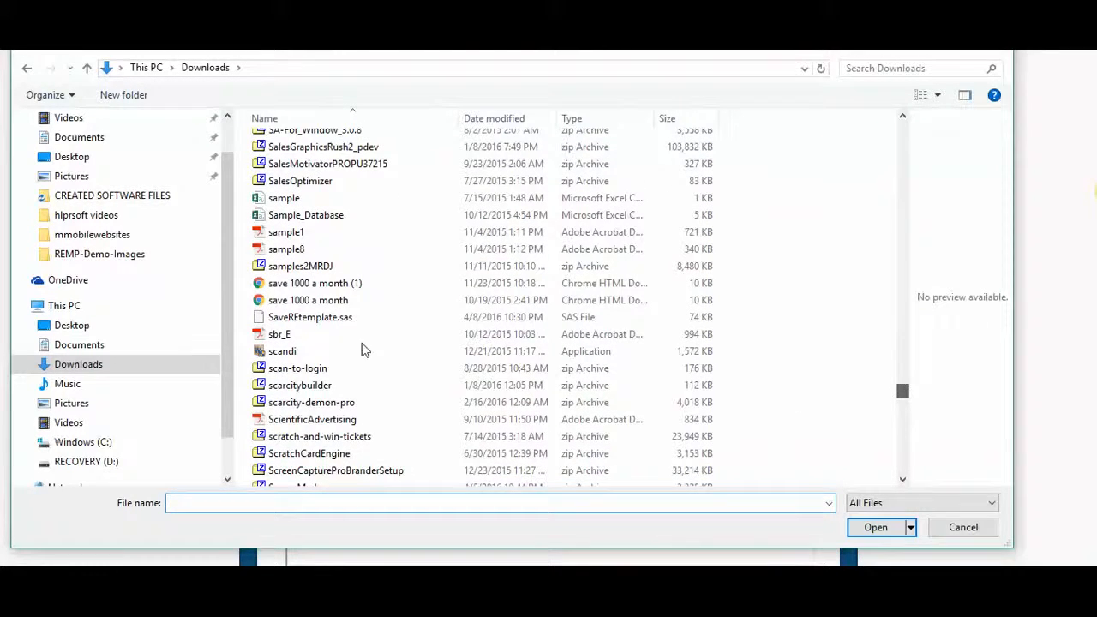
left_click(297, 322)
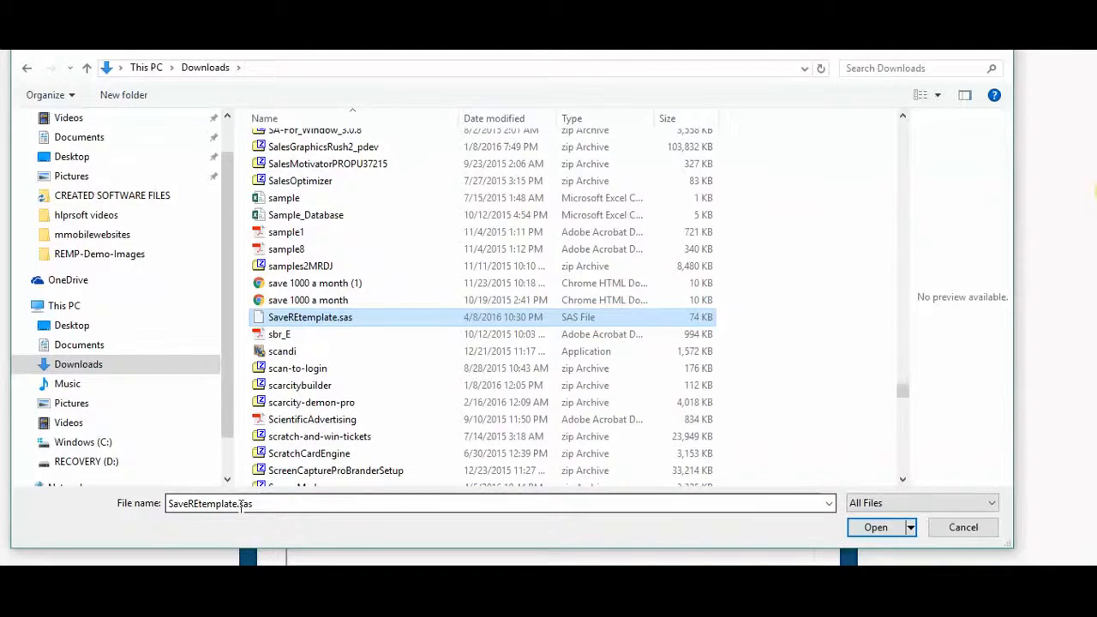
left_click(876, 527)
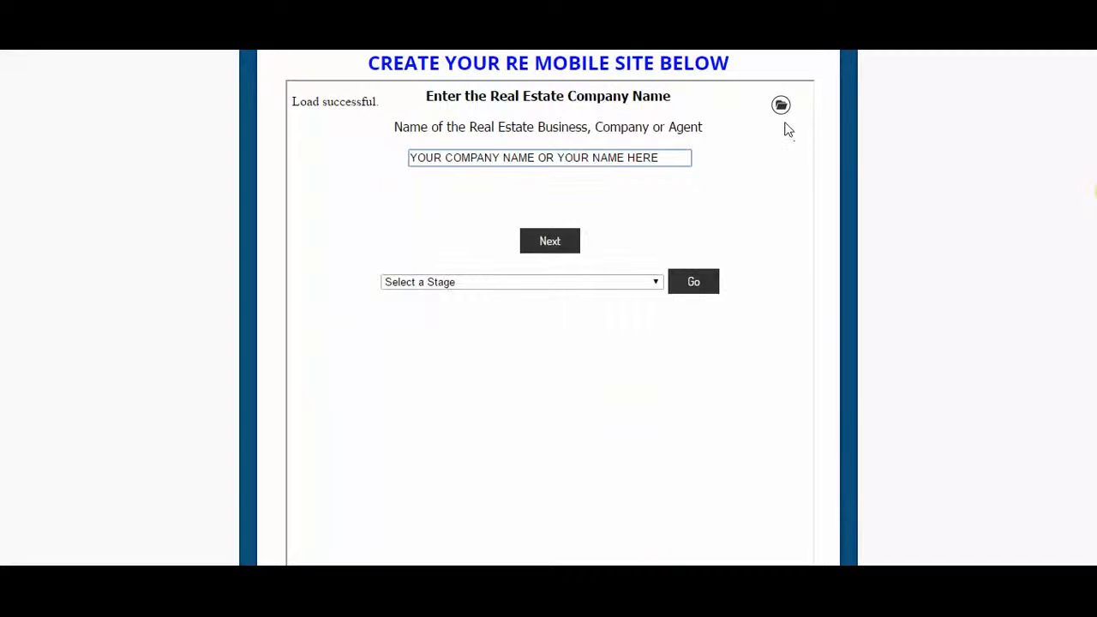
Jump to the Terms and Conditions stage, and from there to the Call, Text and Email Buttons stage
left_click(594, 284)
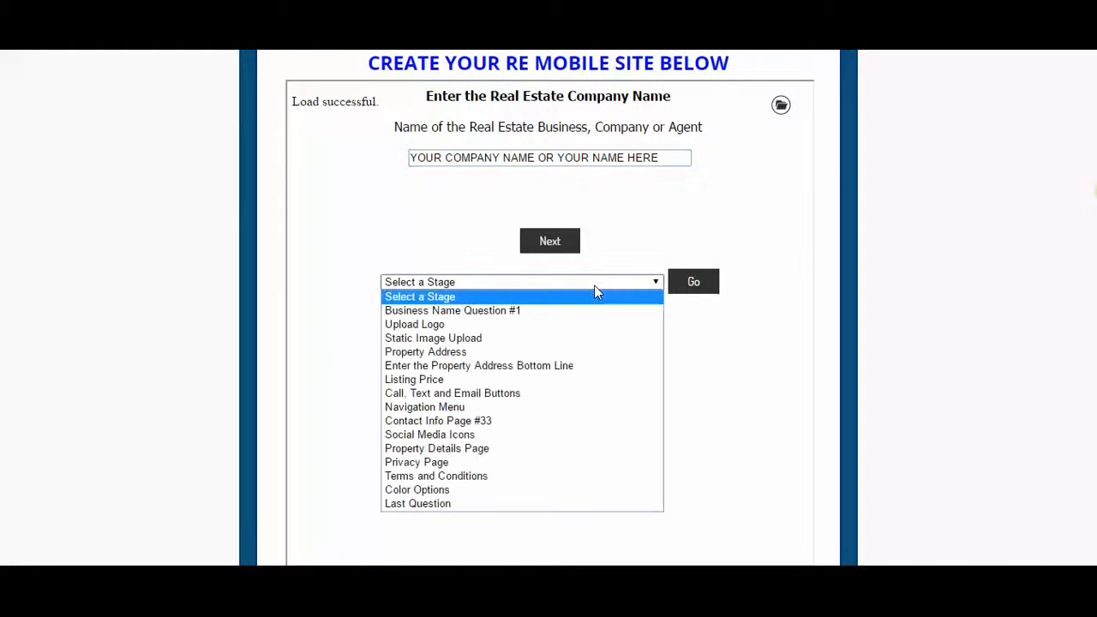
left_click(486, 476)
left_click(695, 290)
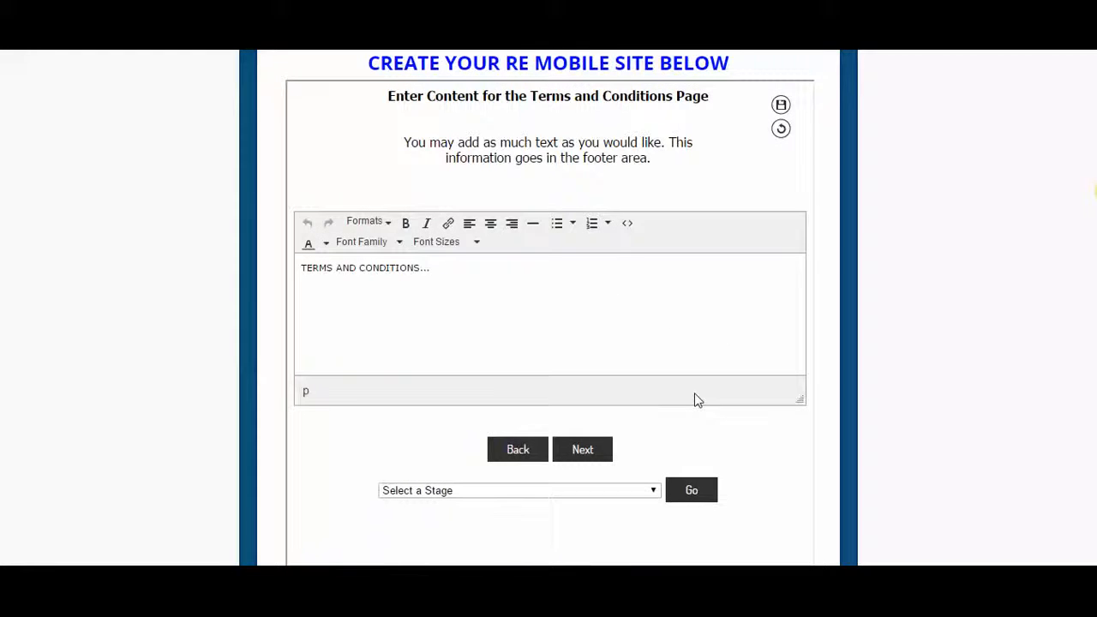
left_click(613, 490)
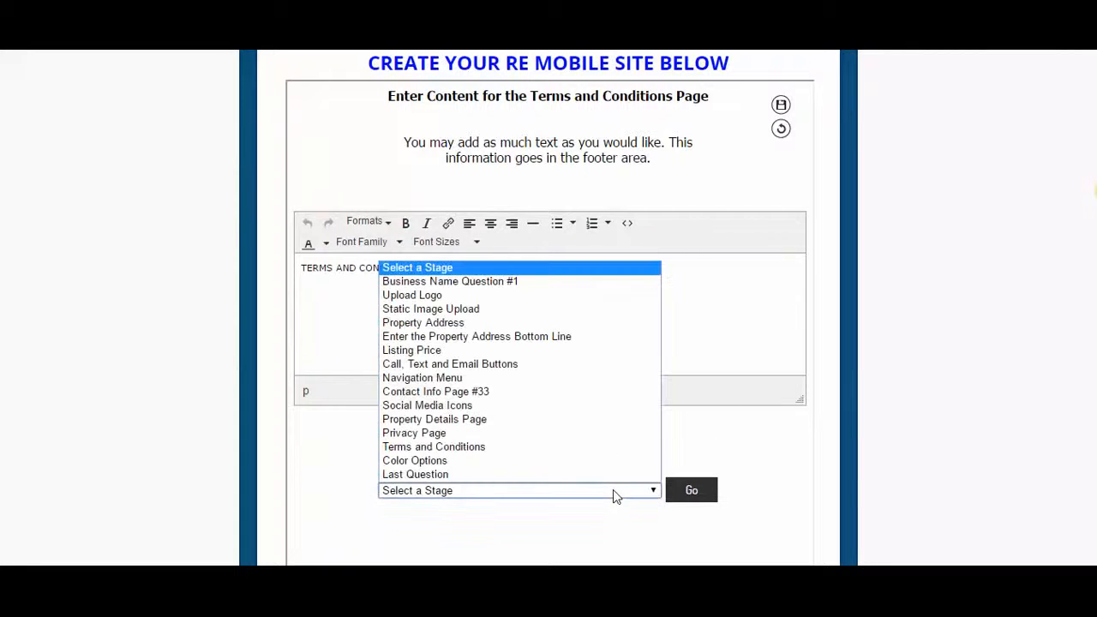
left_click(565, 364)
left_click(694, 490)
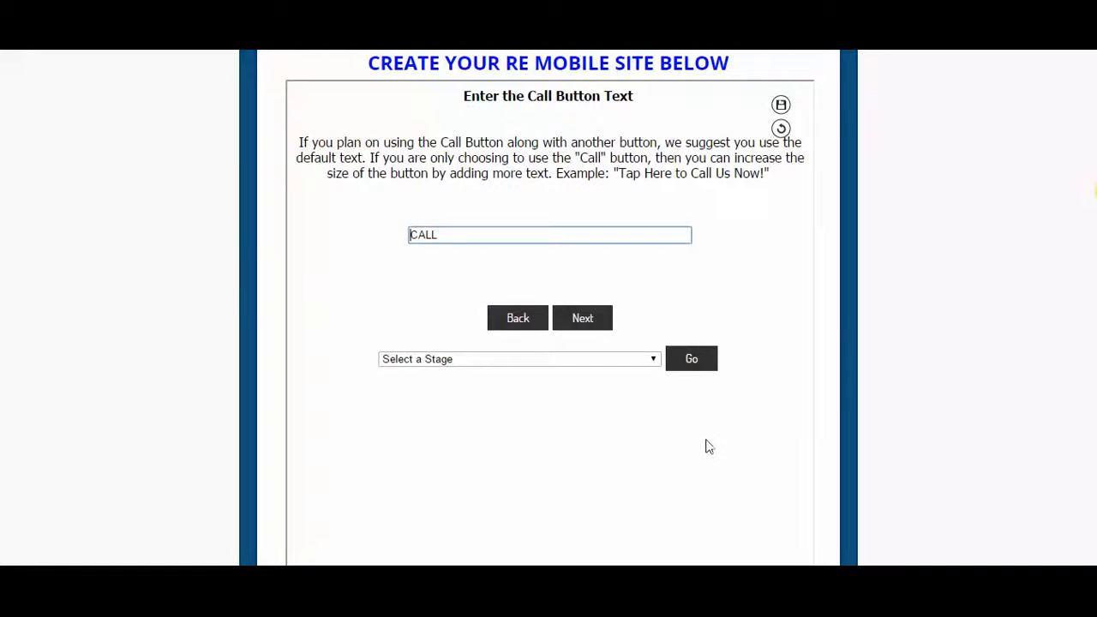
Jump to the Property Address stage, and from there to the Social Media Icons stage
left_click(605, 368)
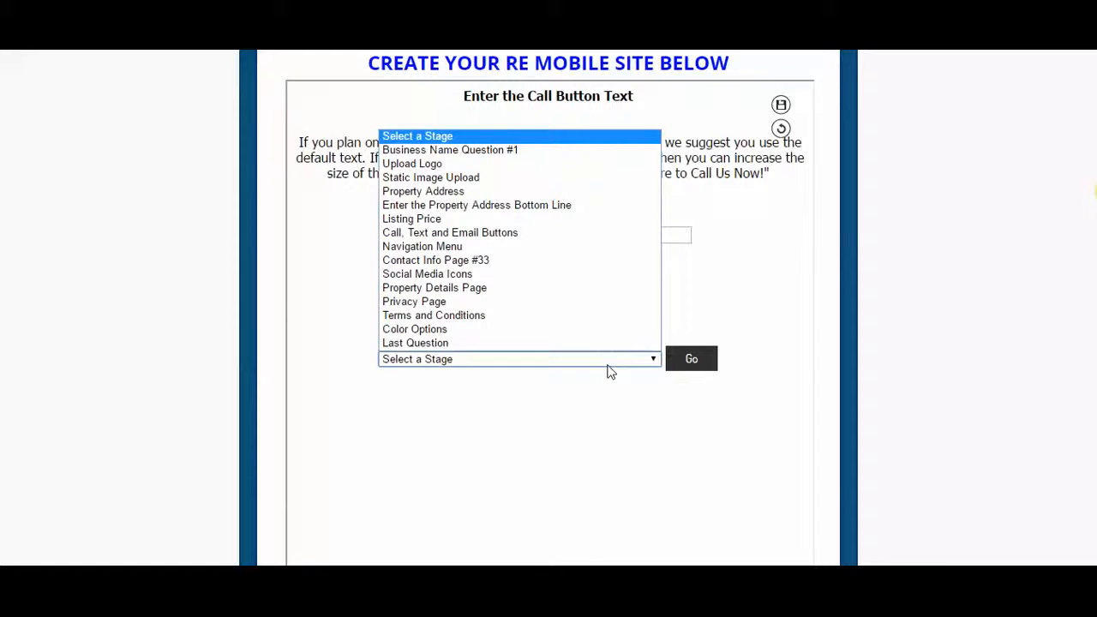
left_click(477, 192)
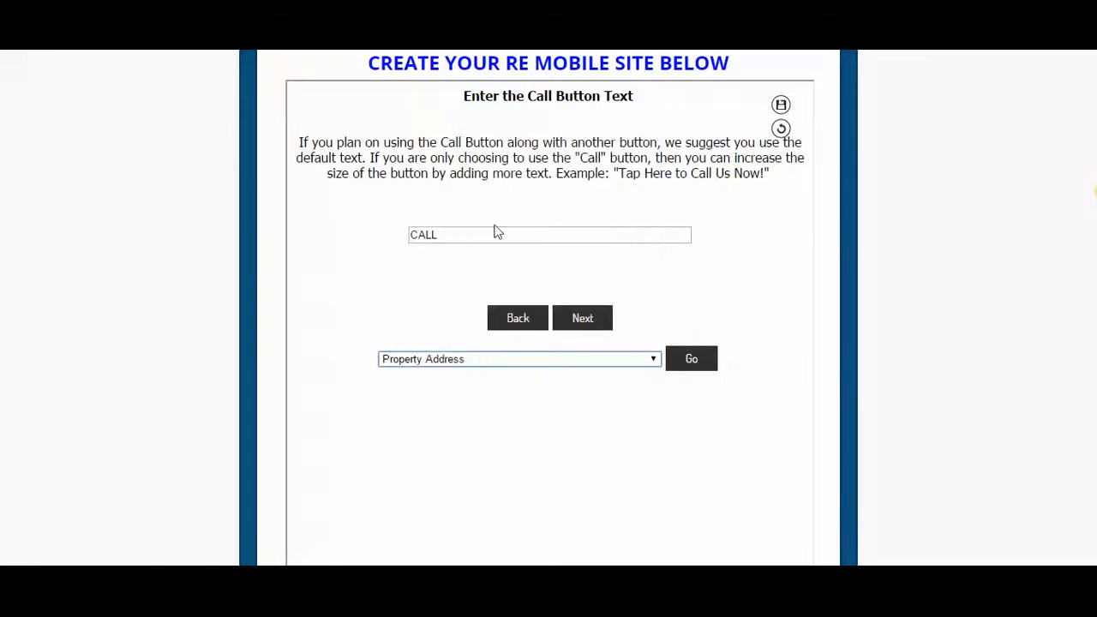
left_click(691, 359)
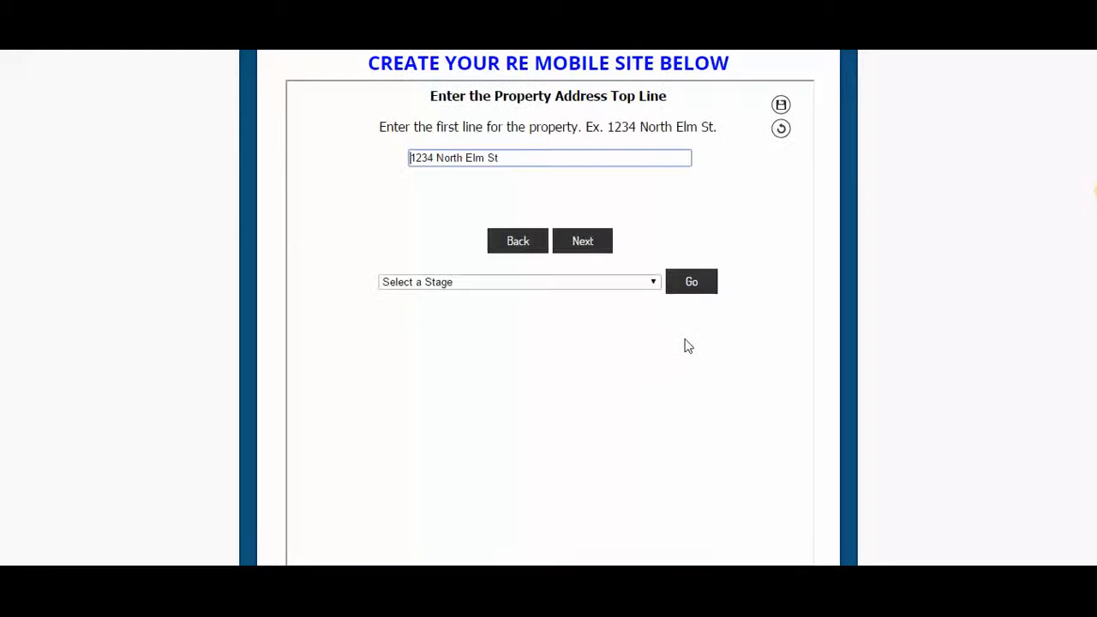
left_click(602, 284)
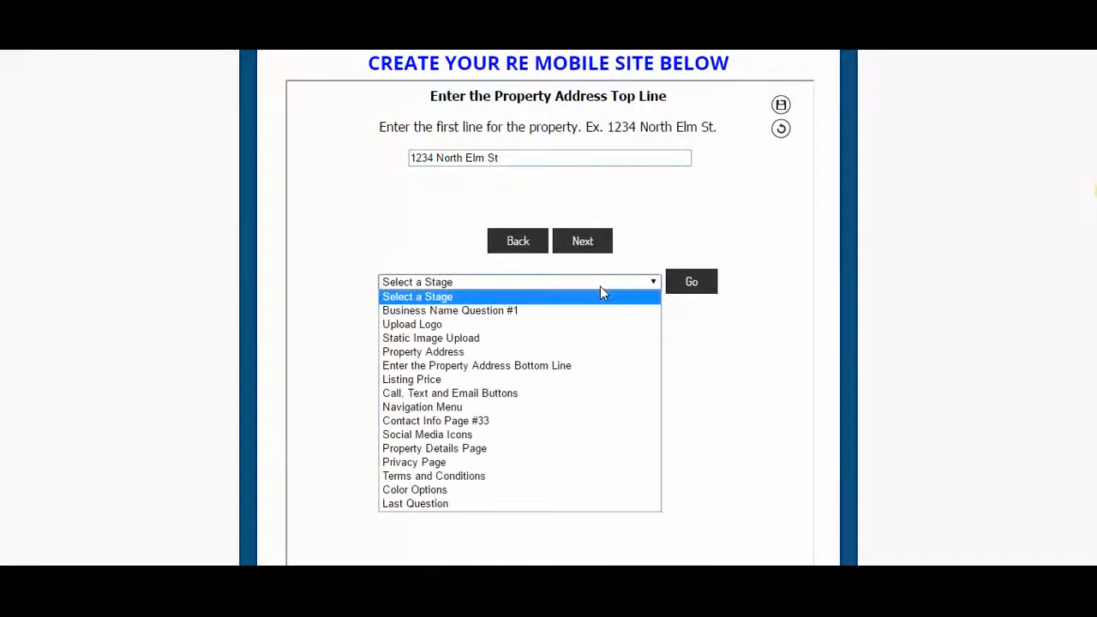
left_click(582, 438)
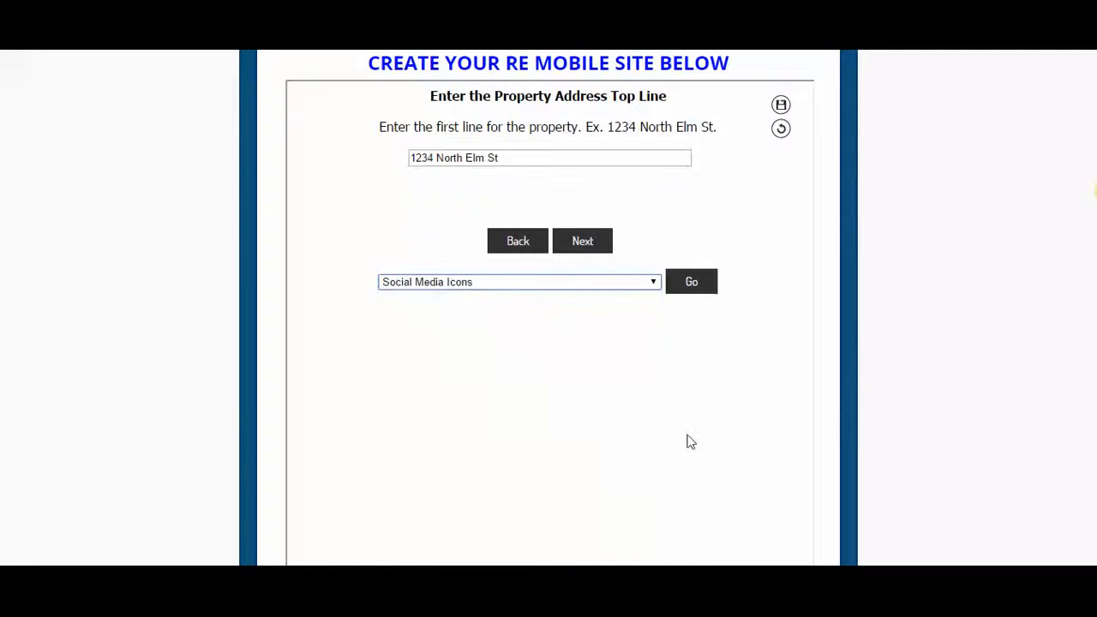
left_click(691, 288)
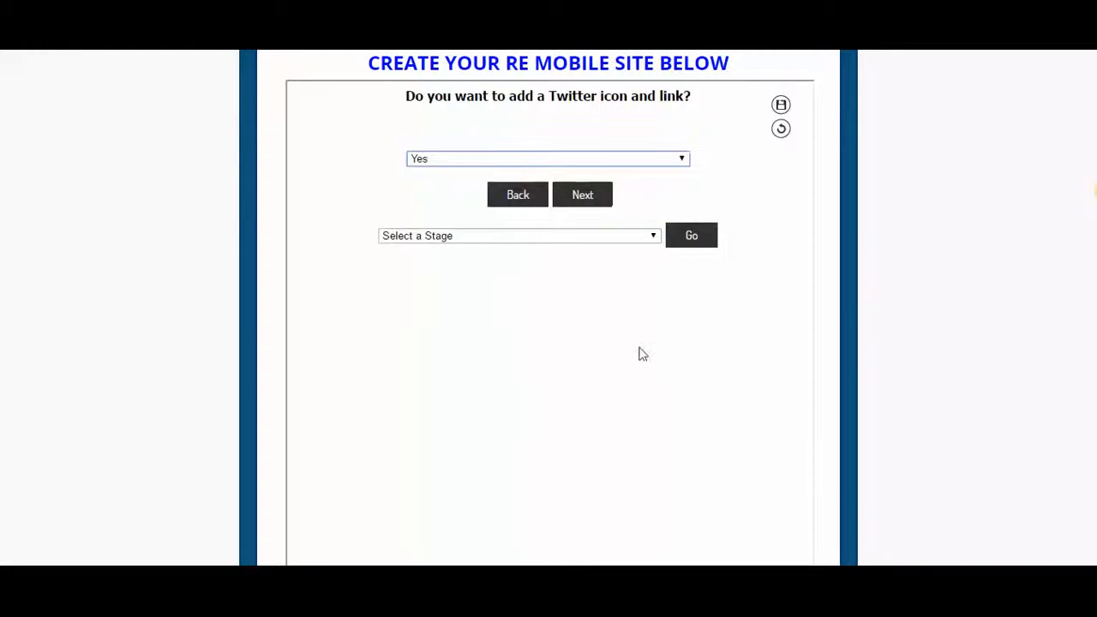
Return to the Business Name Question #1 stage
left_click(624, 238)
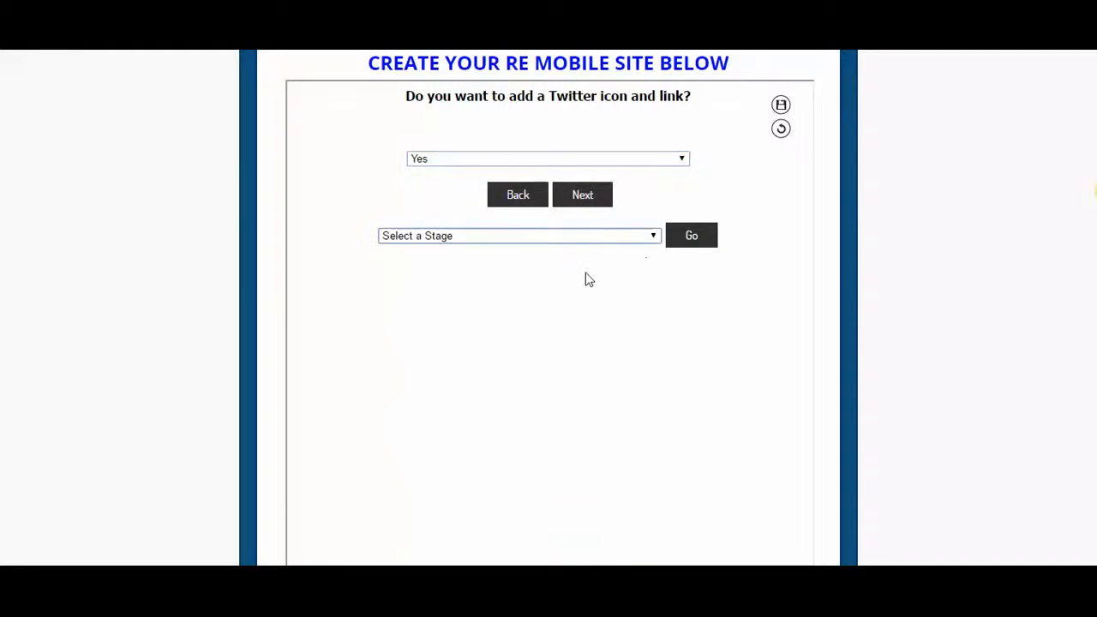
left_click(581, 247)
left_click(605, 241)
left_click(580, 262)
left_click(691, 240)
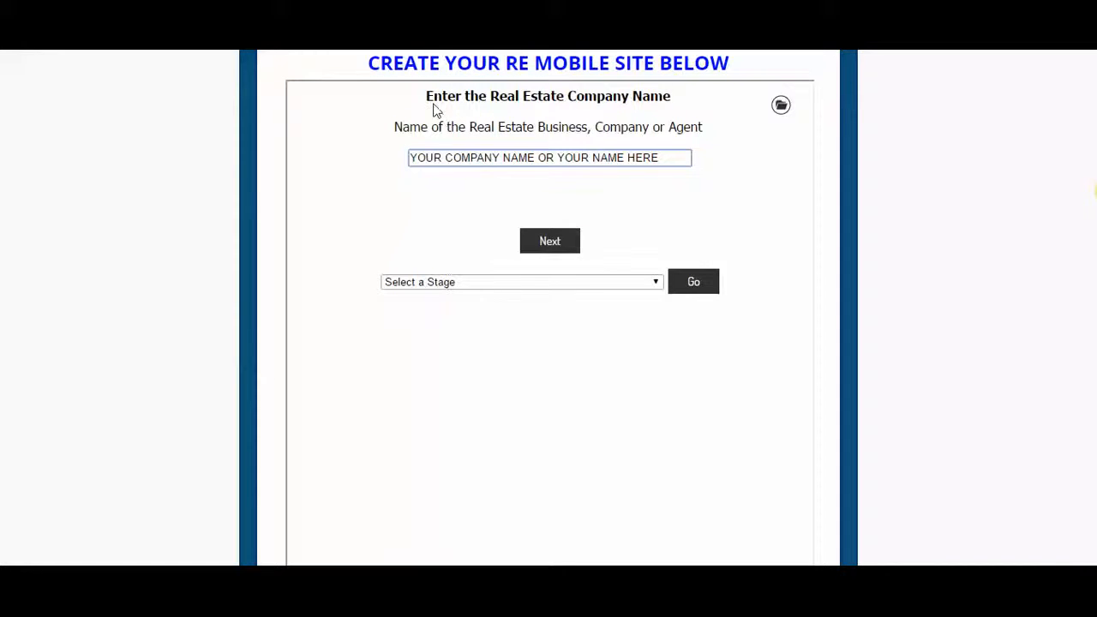
Read the heading and description of the real estate company name question
left_click_drag(427, 97, 654, 107)
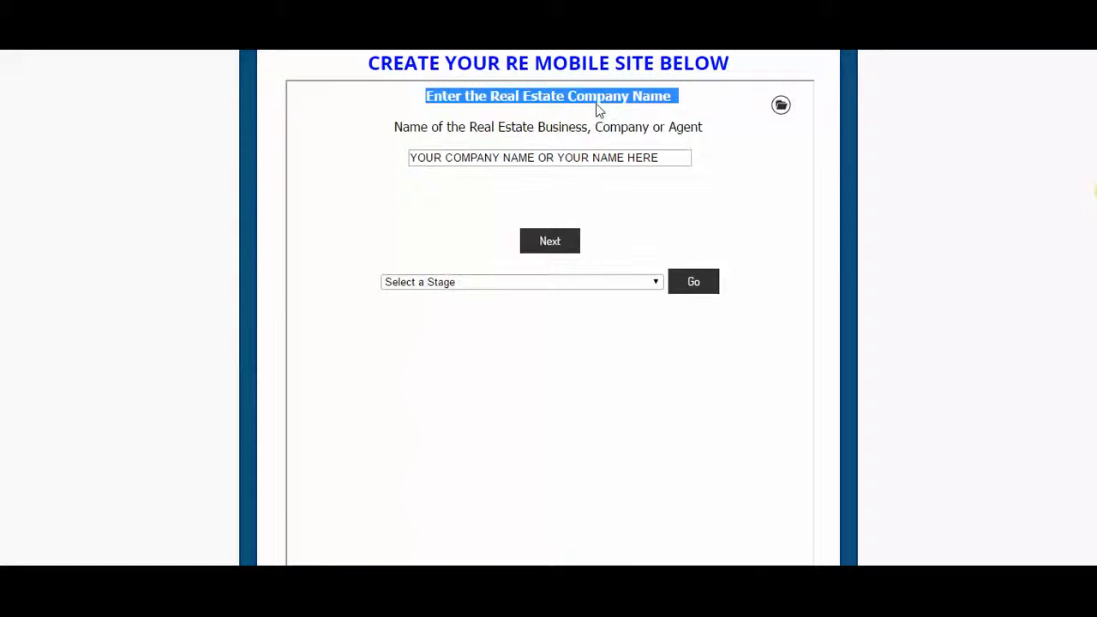
left_click(397, 127)
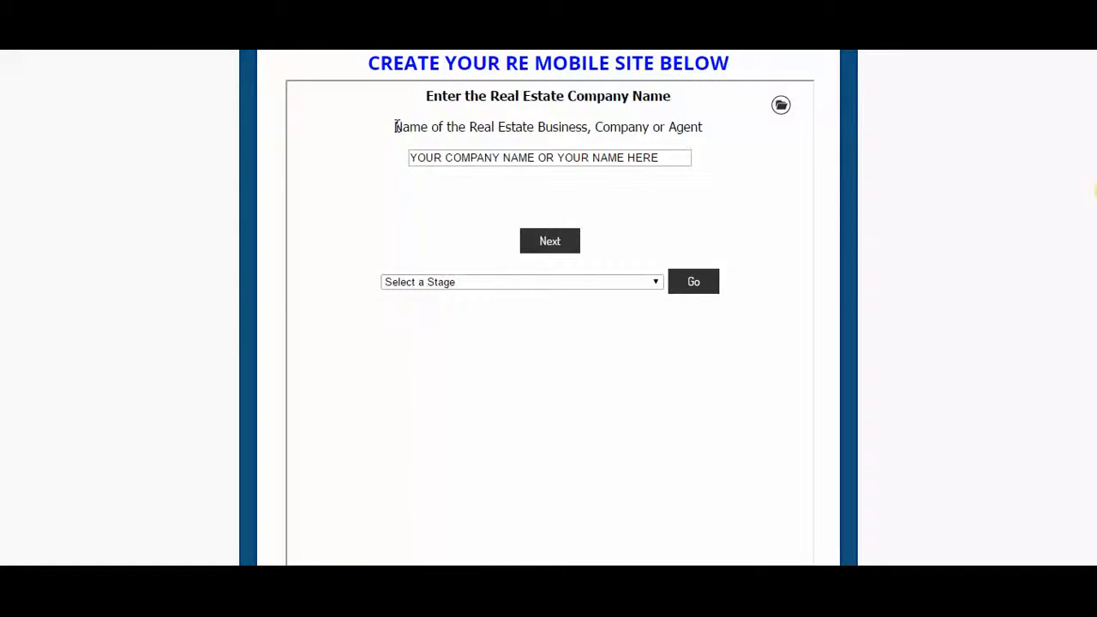
left_click_drag(397, 127, 705, 129)
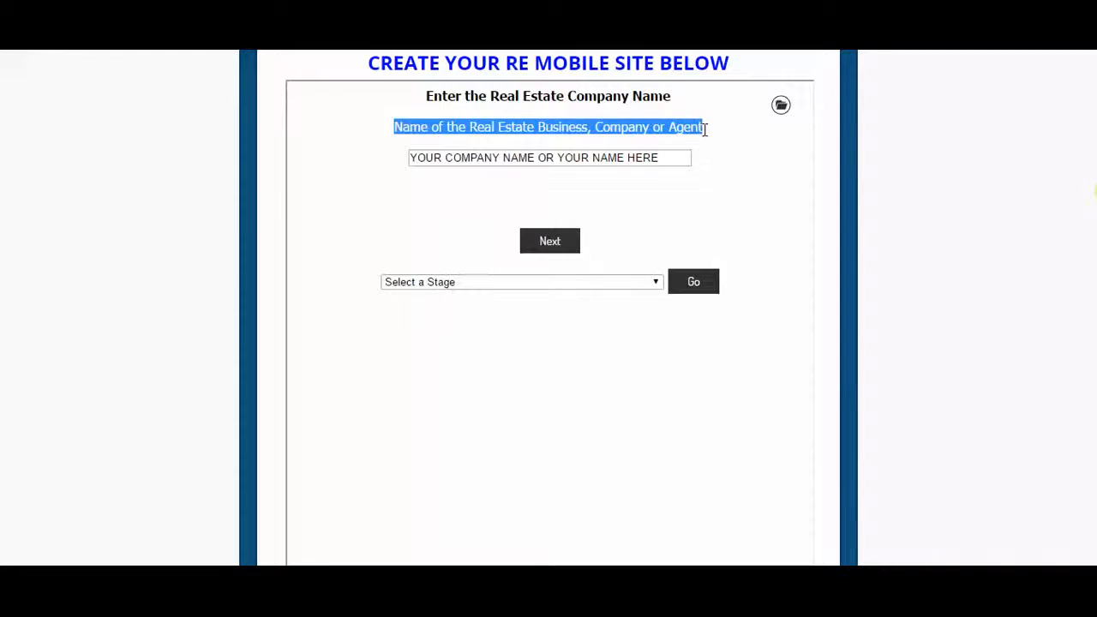
left_click(658, 156)
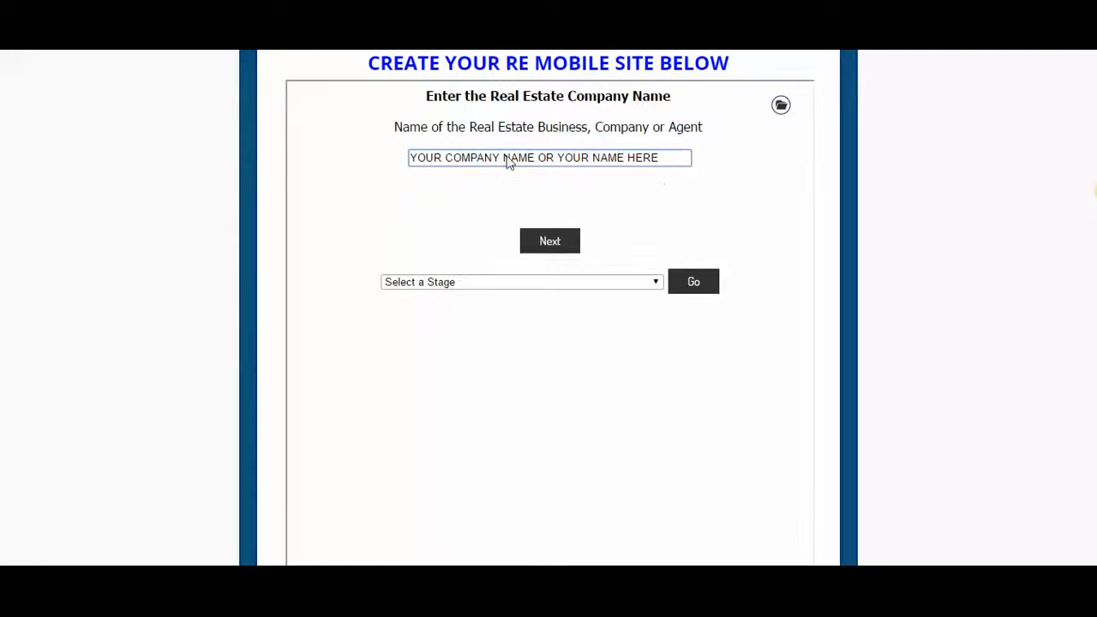
left_click_drag(427, 96, 678, 101)
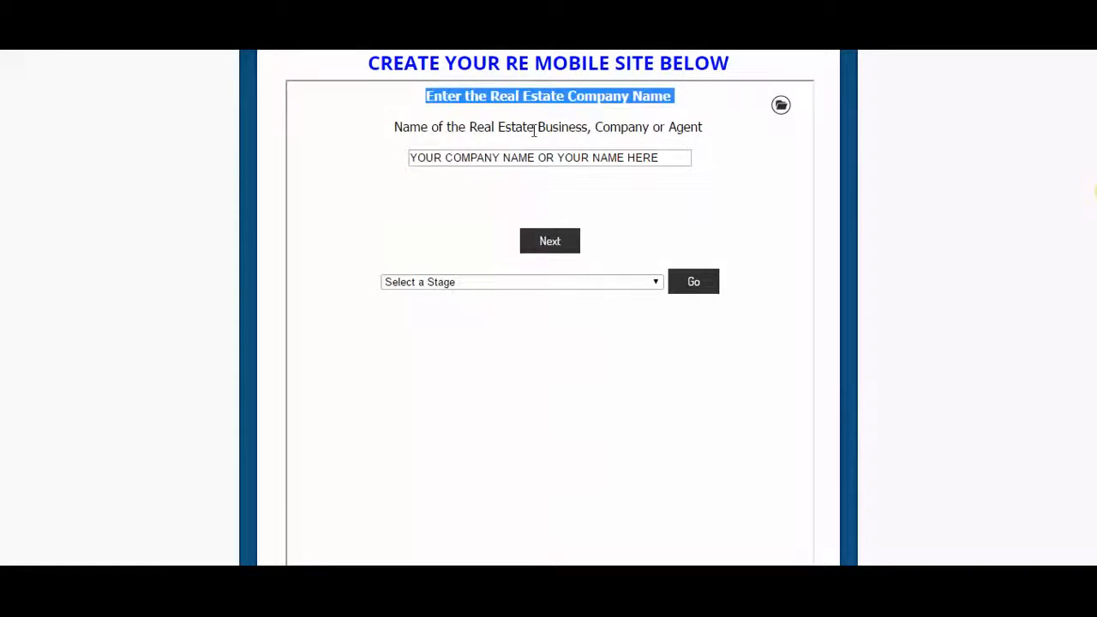
left_click(397, 127)
left_click_drag(397, 126, 702, 129)
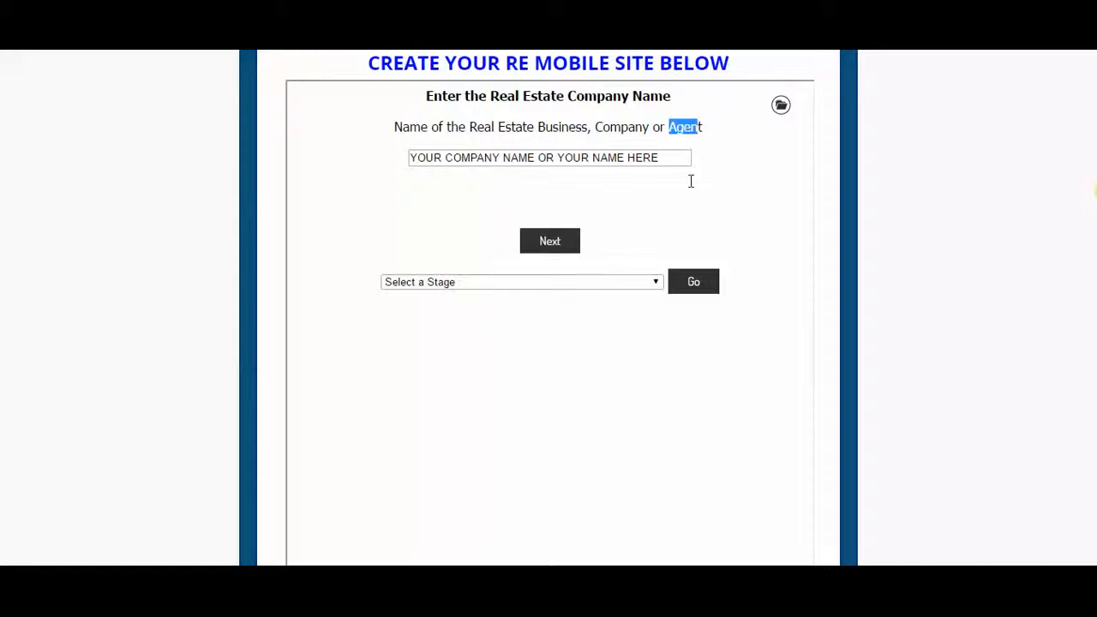
left_click(639, 239)
Advance to the image logo question, set its answer to Yes, and continue to the logo upload
left_click(551, 241)
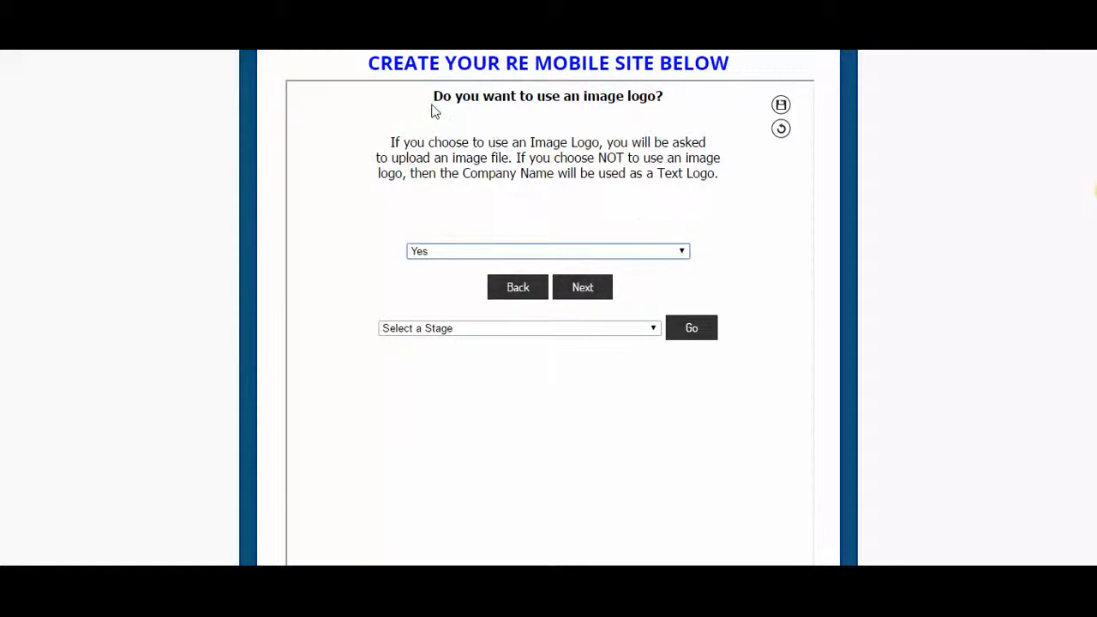
left_click_drag(433, 96, 669, 101)
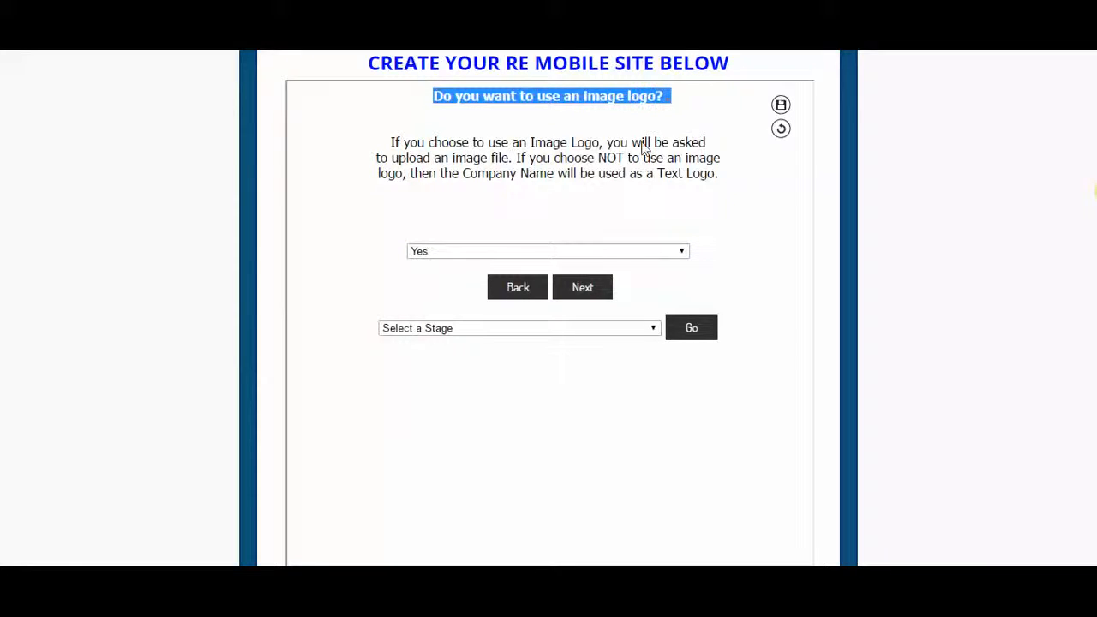
left_click(611, 255)
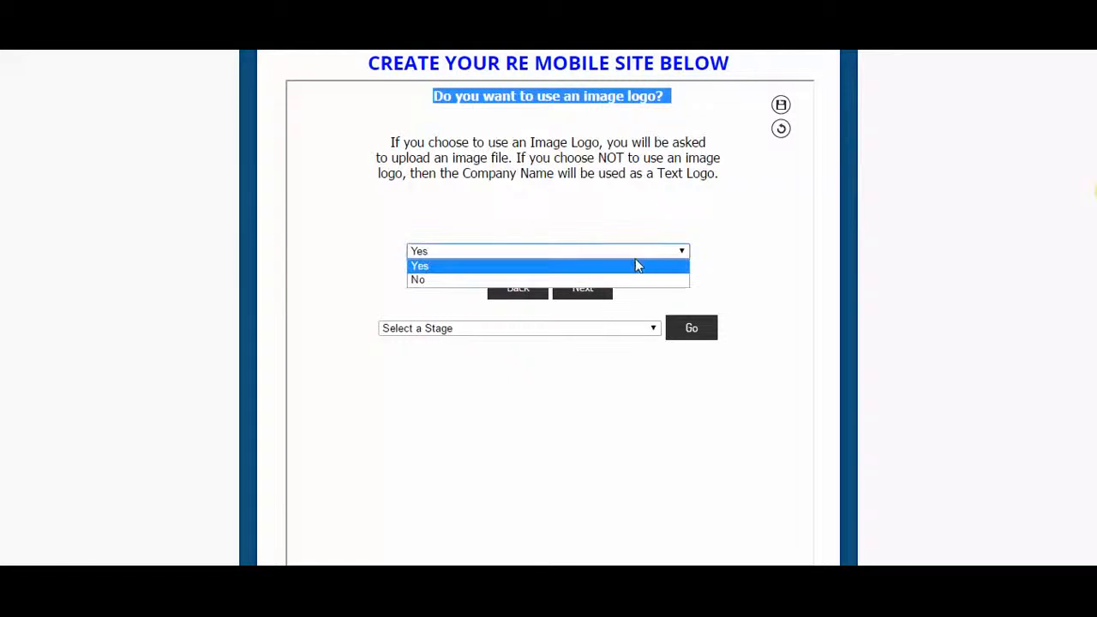
left_click(639, 279)
left_click(643, 253)
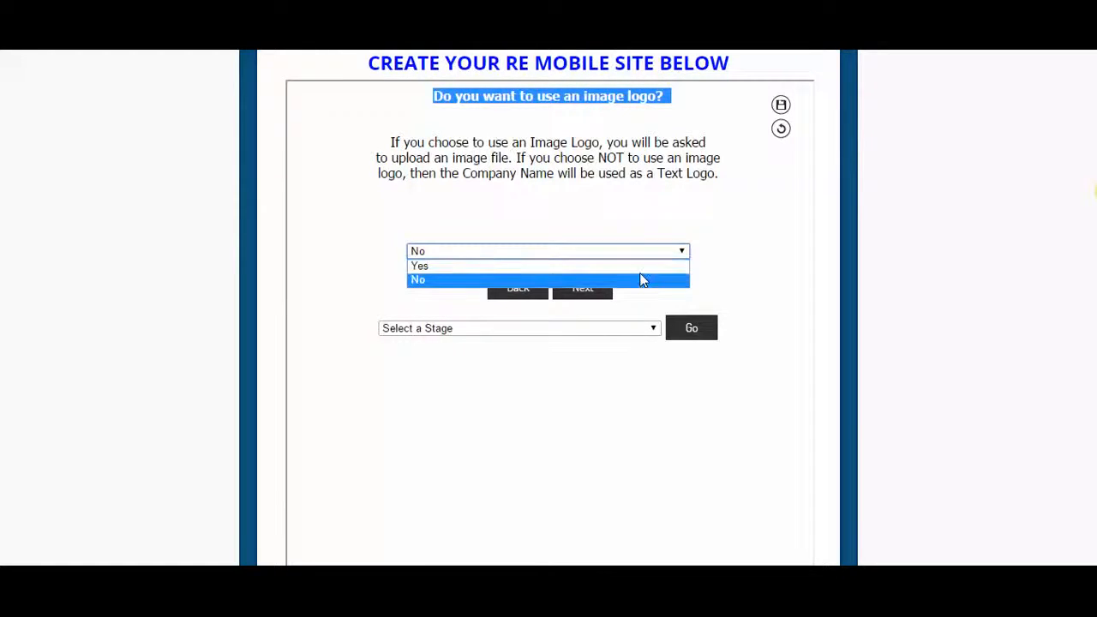
left_click(642, 267)
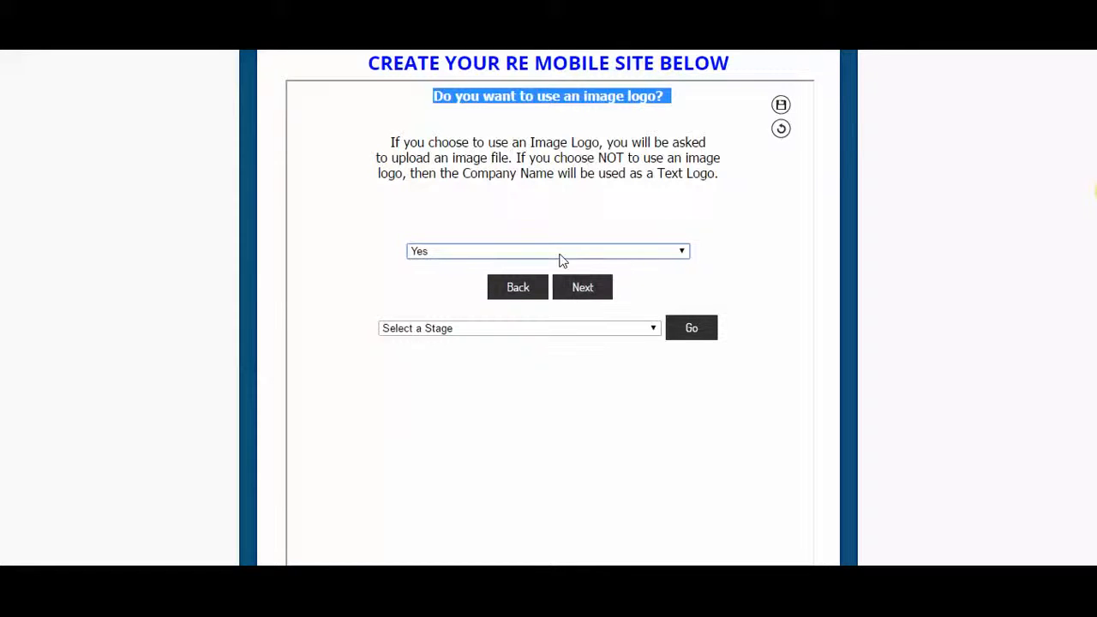
left_click(582, 289)
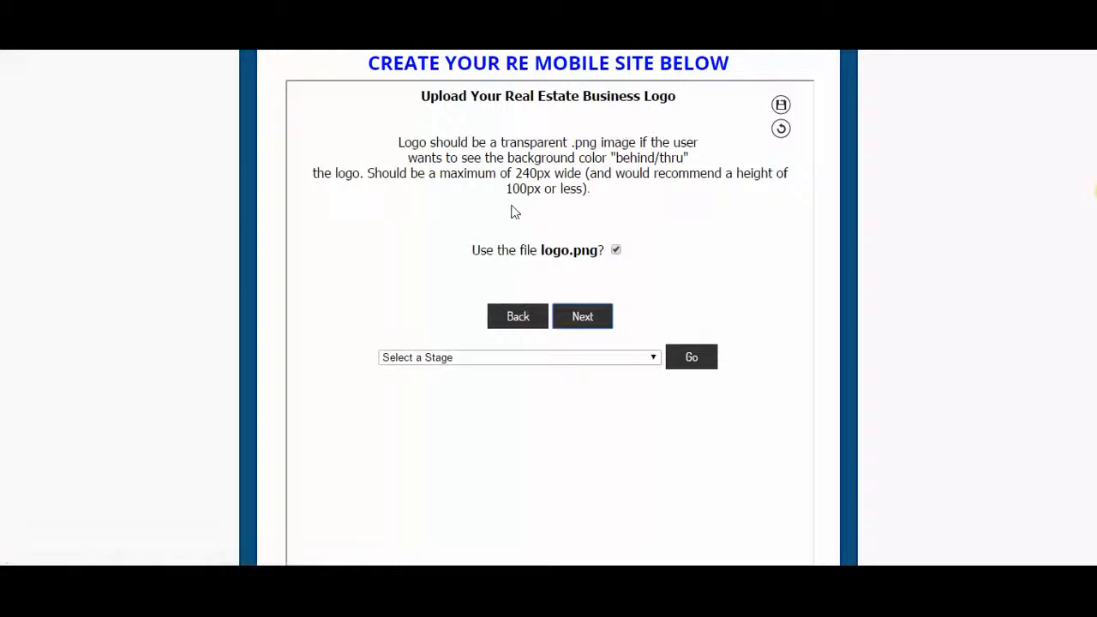
Examine the logo upload instructions for file type, maximum width and recommended height, and the name of the file in use
left_click_drag(421, 96, 679, 120)
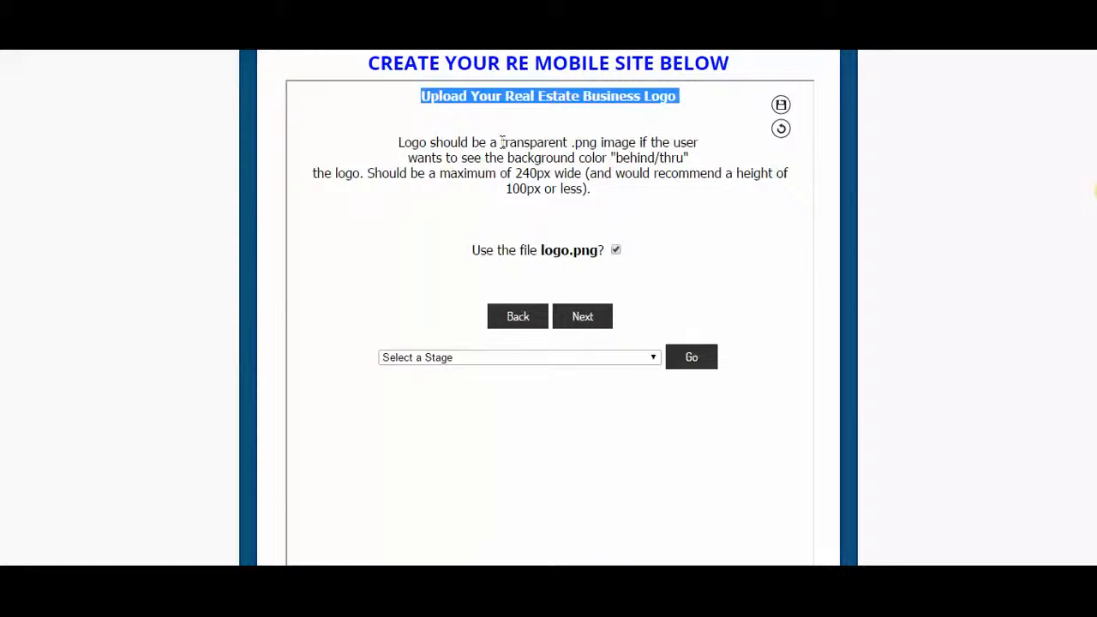
left_click_drag(501, 143, 594, 142)
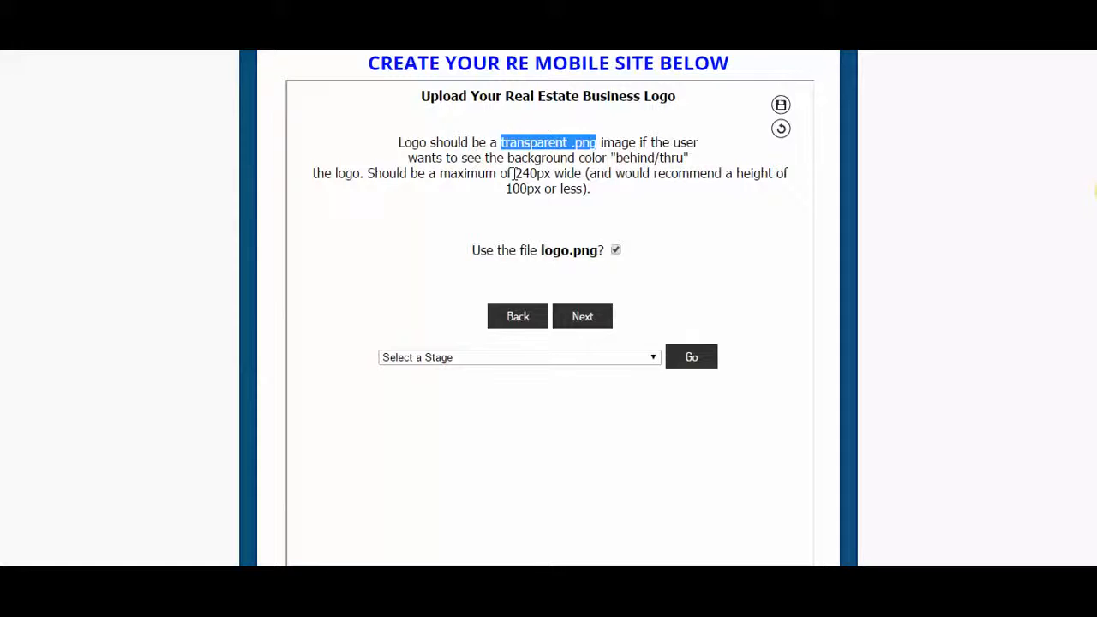
left_click_drag(514, 173, 578, 173)
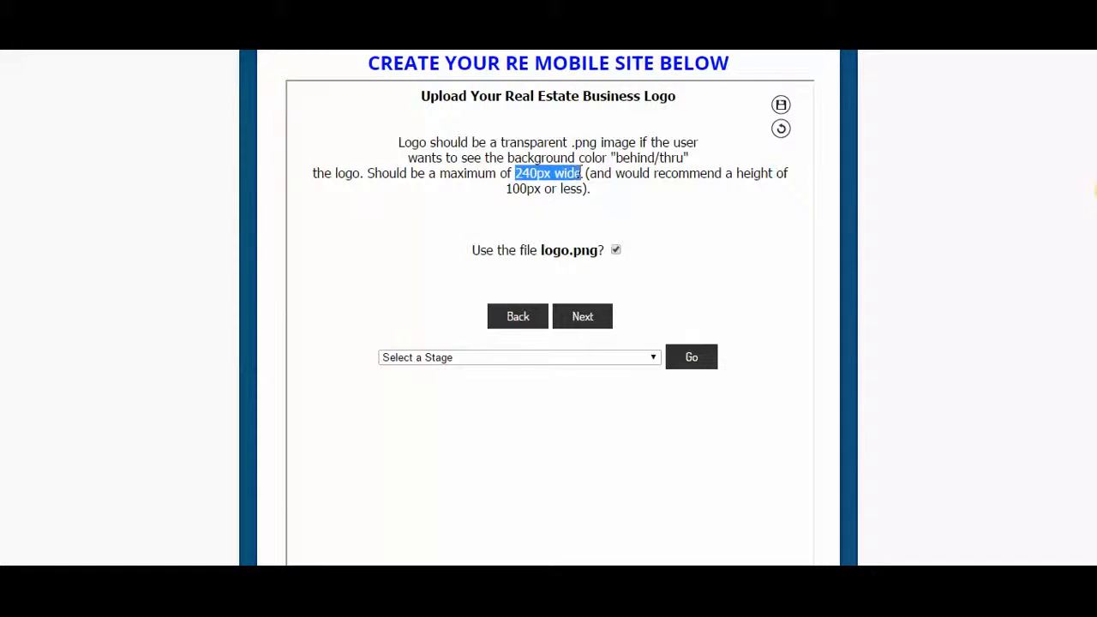
left_click_drag(505, 189, 543, 188)
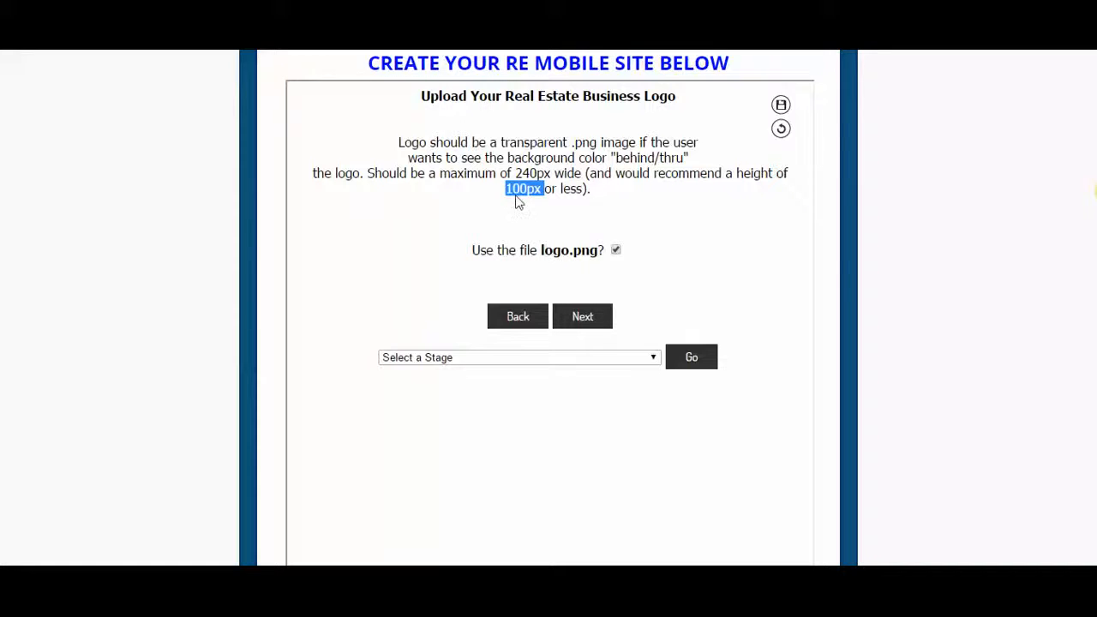
left_click(517, 173)
left_click_drag(516, 172, 539, 194)
left_click(659, 216)
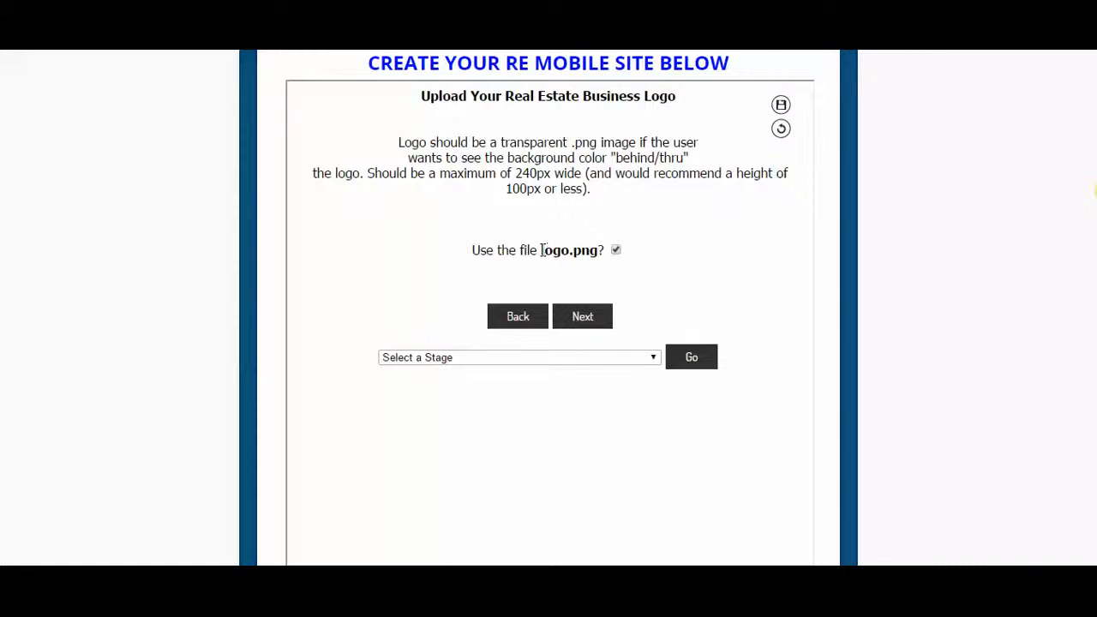
left_click_drag(542, 249, 614, 264)
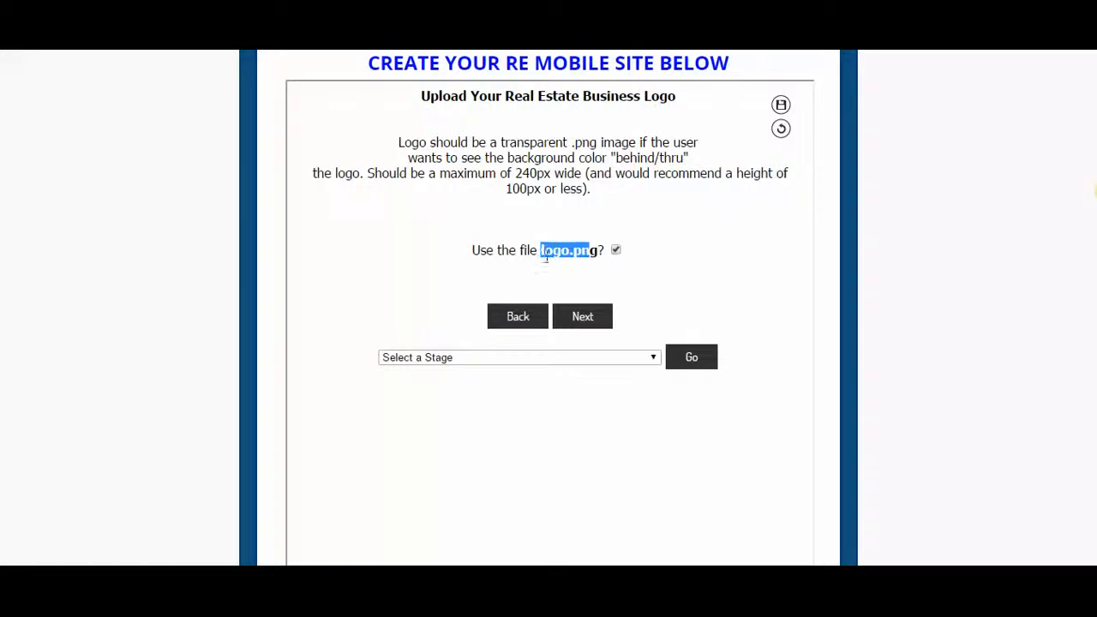
Turn off the use of the existing logo.png file and turn it back on
left_click(616, 250)
left_click(617, 251)
left_click(616, 251)
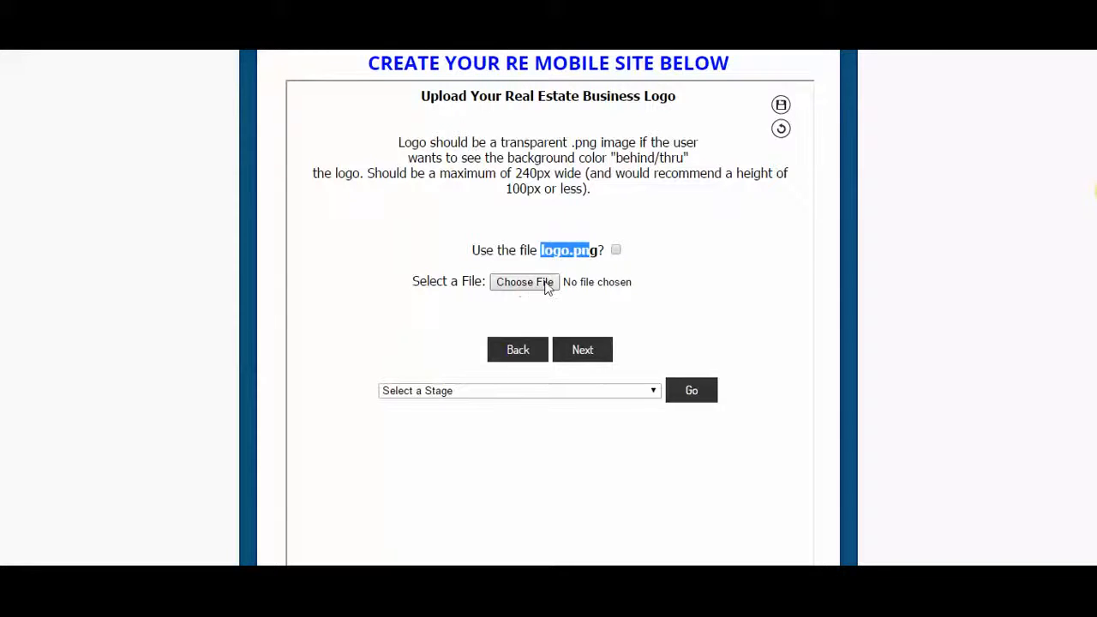
left_click(615, 250)
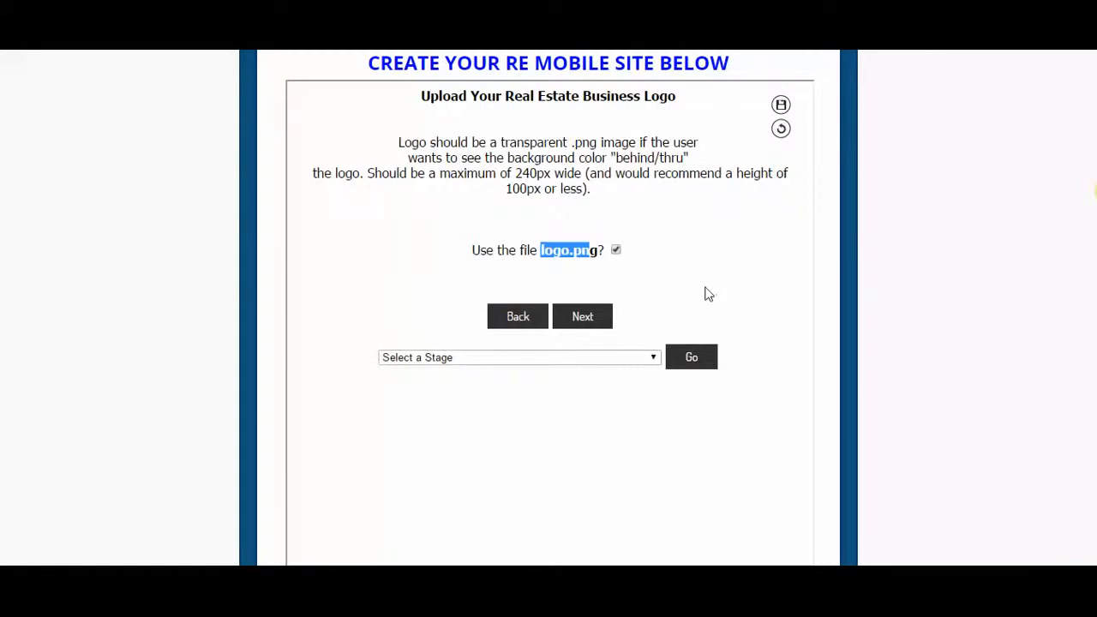
Continue to the property image stage, review its 400px maximum width, keep house-homepage.jpg as the image, and proceed to the property address
left_click(604, 318)
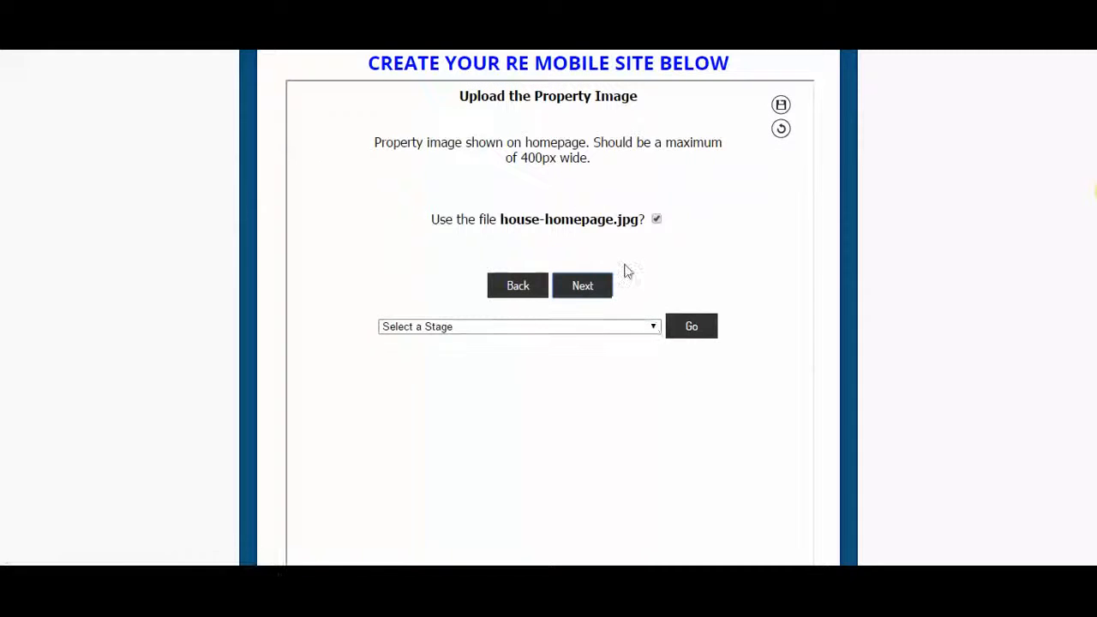
left_click_drag(458, 96, 640, 96)
left_click_drag(500, 220, 598, 219)
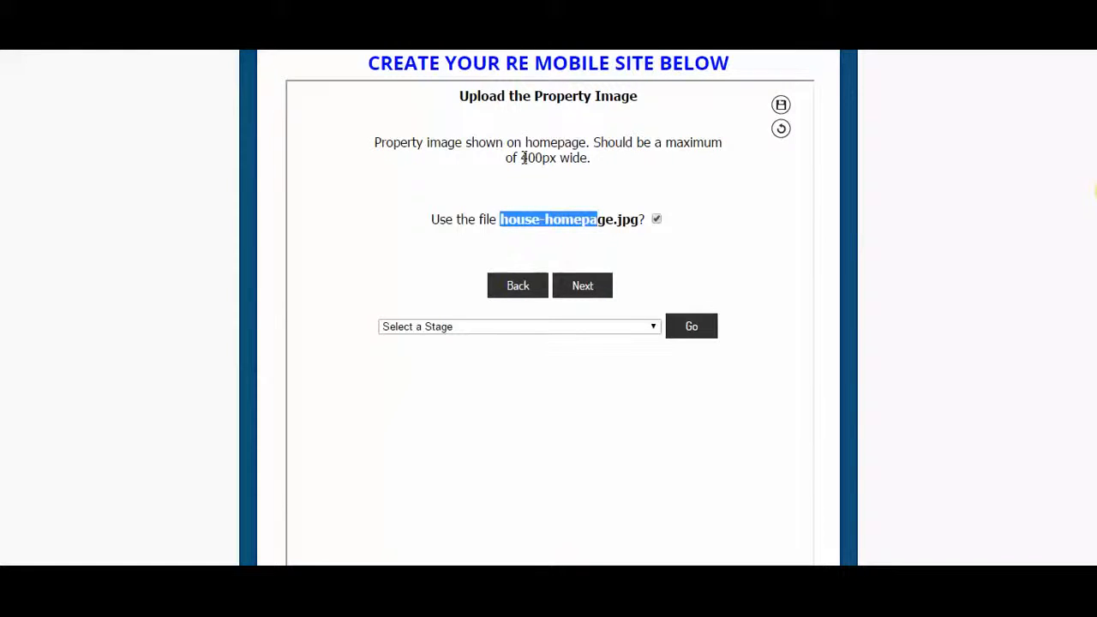
left_click(523, 158)
left_click_drag(525, 158, 557, 154)
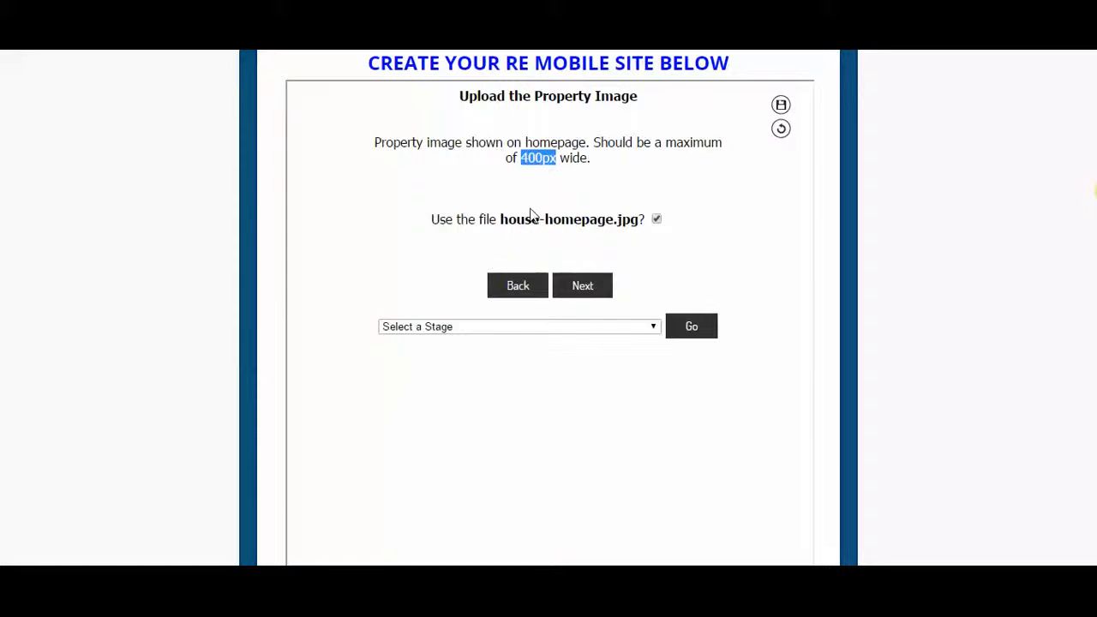
left_click(603, 221)
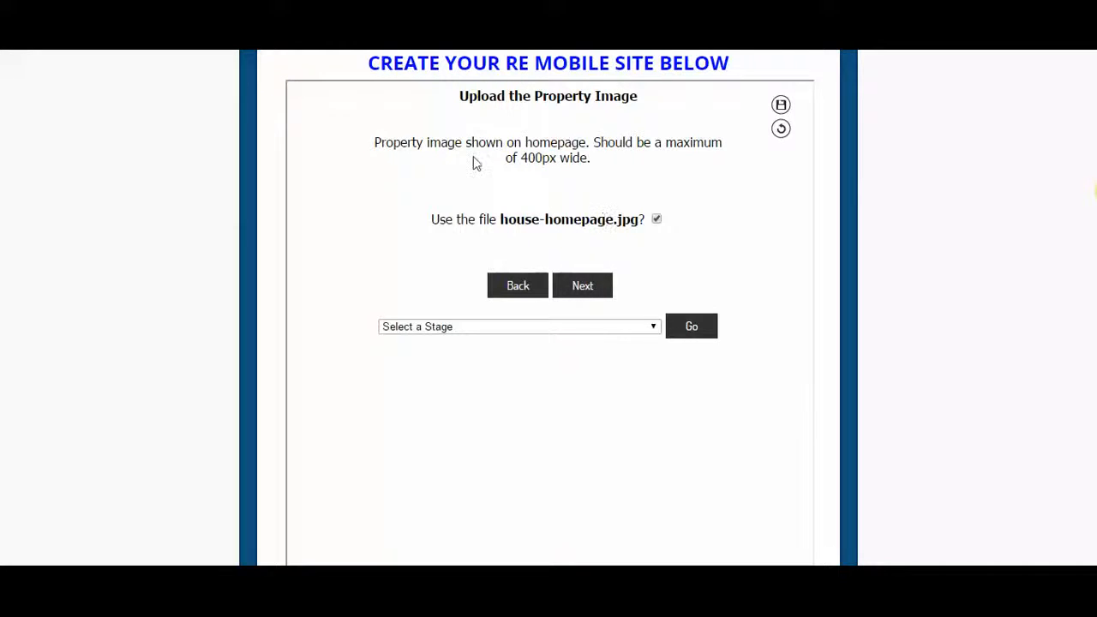
left_click(587, 288)
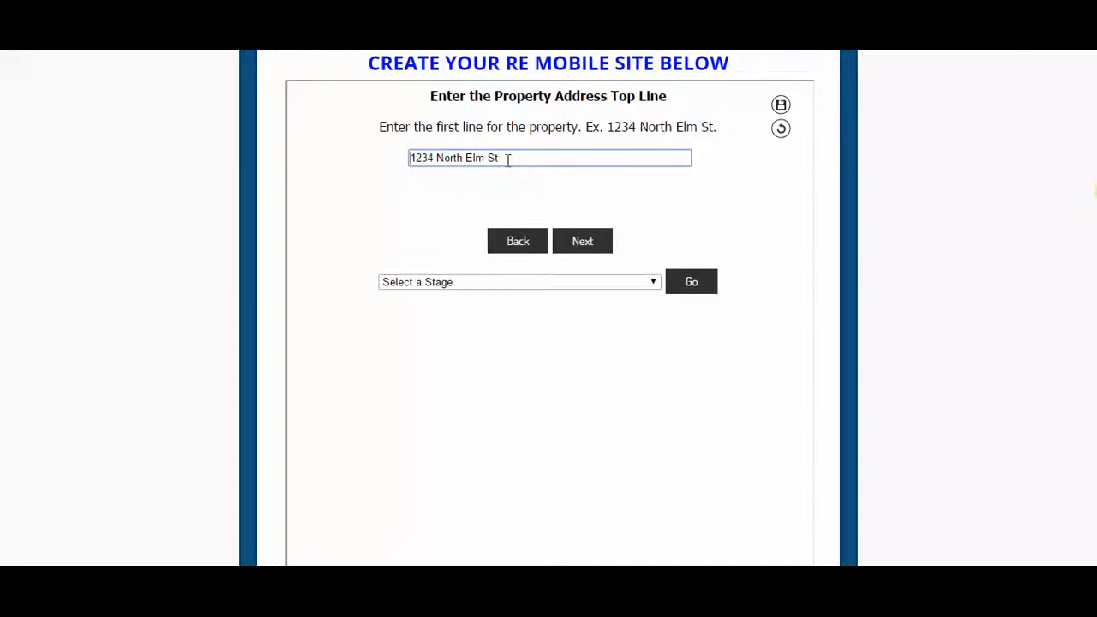
Keep the existing top and bottom lines of the property address and continue to the listing price display question
left_click_drag(507, 159, 394, 156)
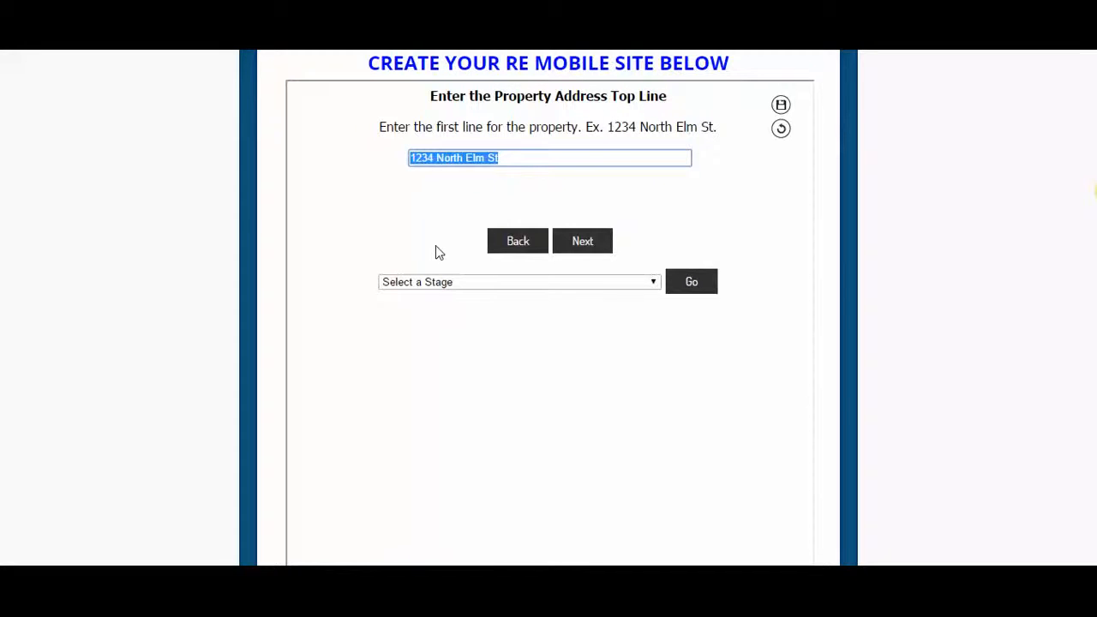
left_click(580, 246)
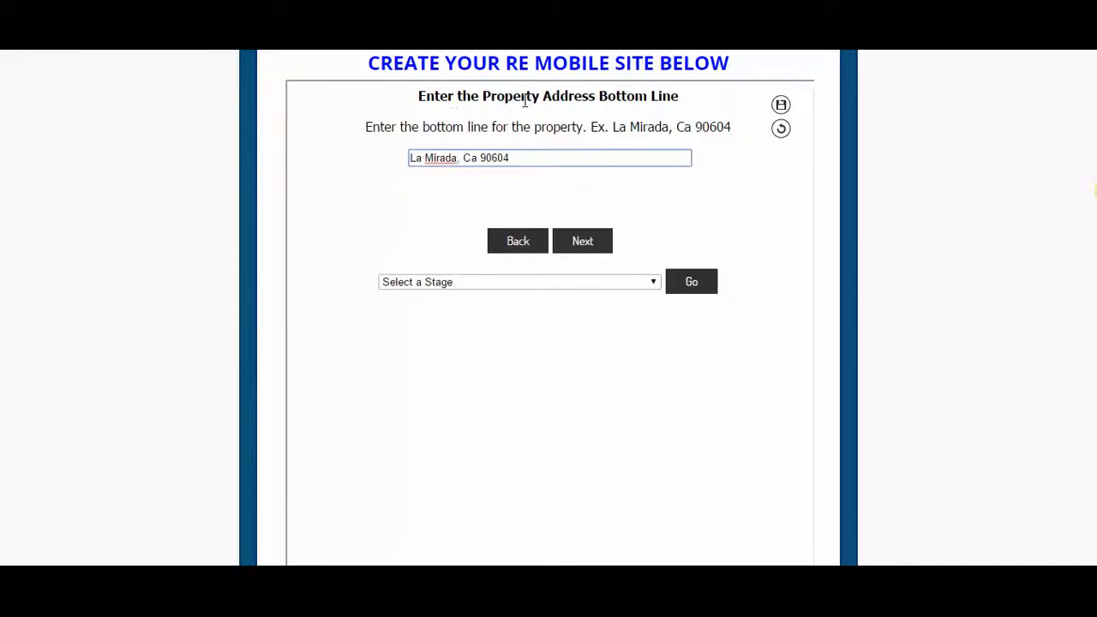
left_click_drag(427, 98, 671, 98)
left_click_drag(514, 159, 399, 157)
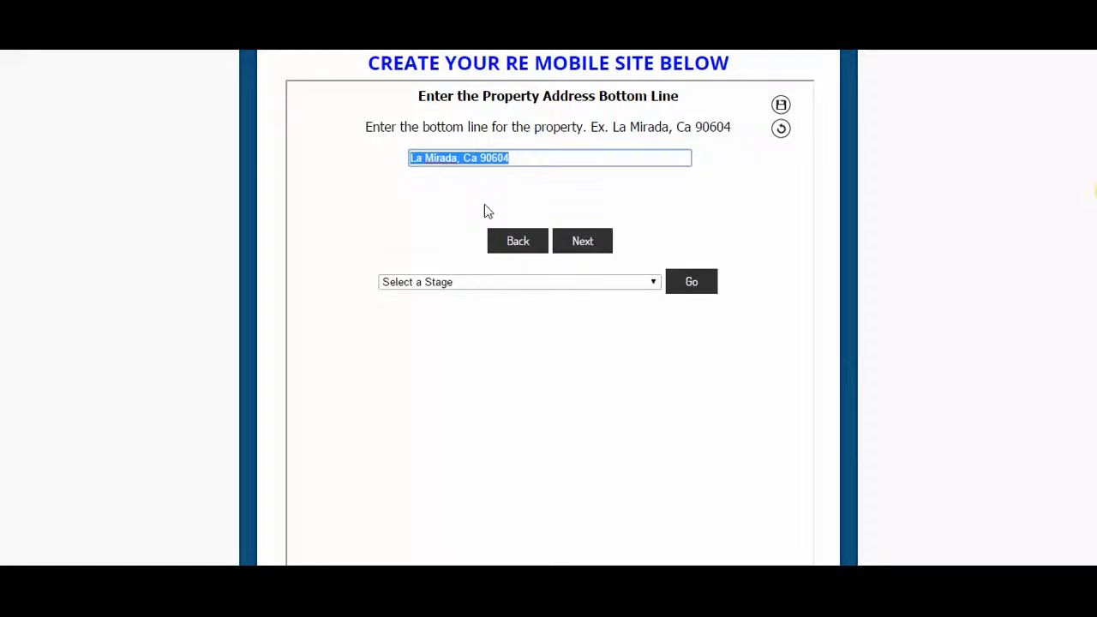
left_click(583, 239)
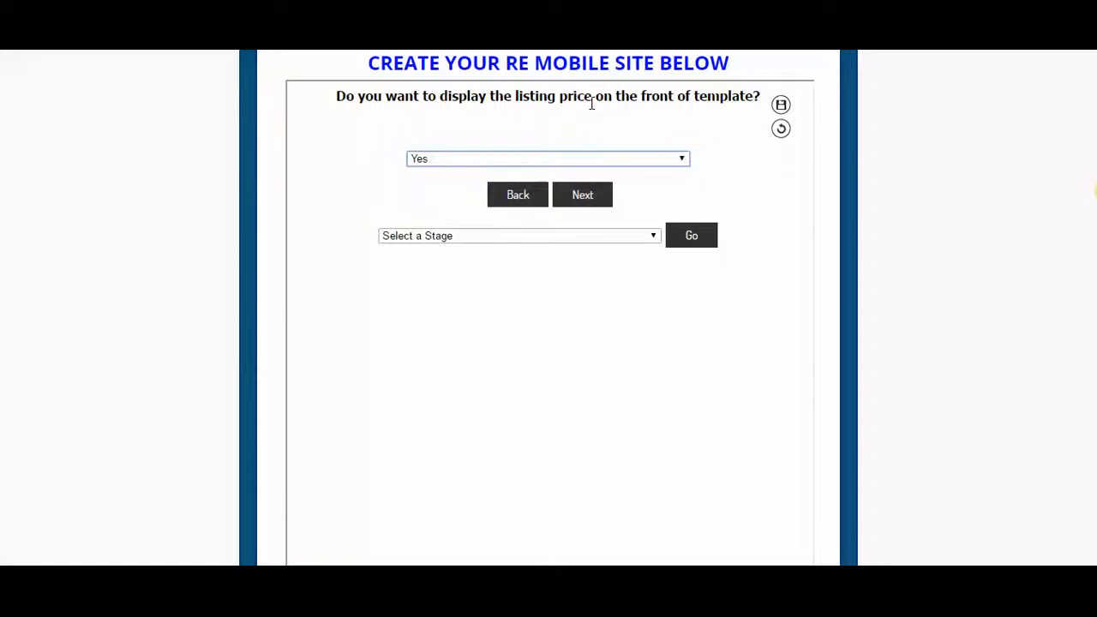
Switch the listing price display answer to No, set it back to Yes, and continue to the price text
left_click(469, 159)
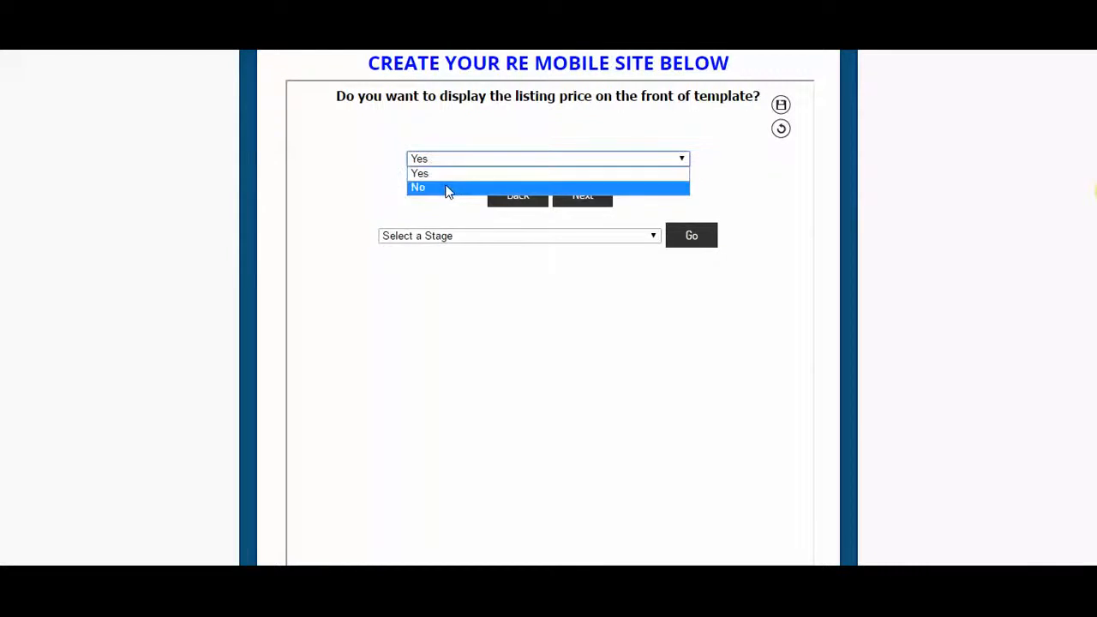
left_click(445, 189)
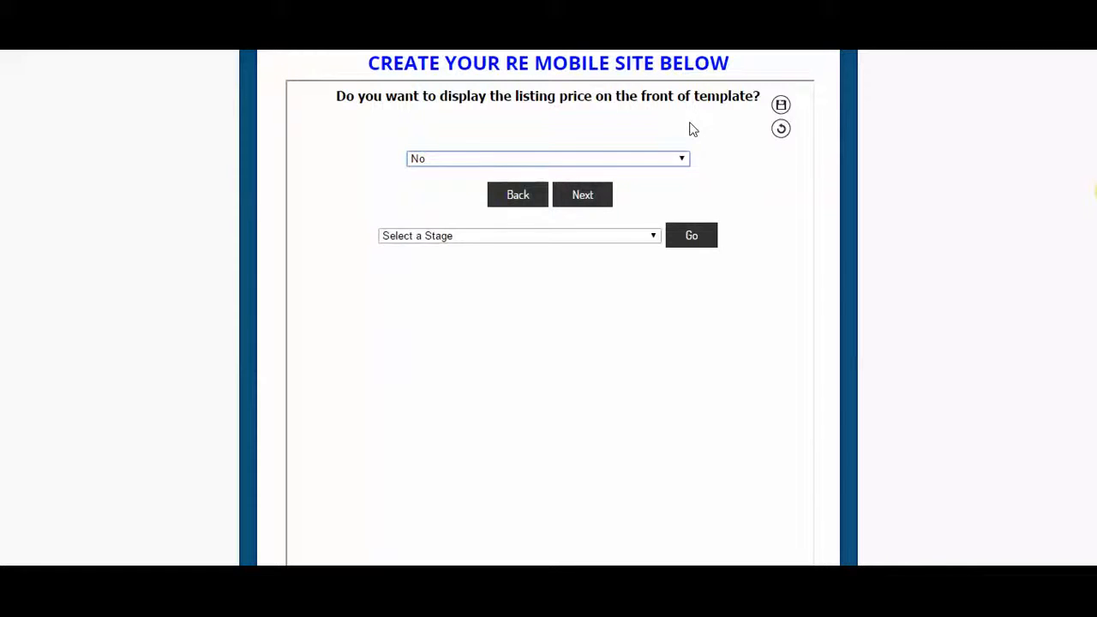
left_click(659, 162)
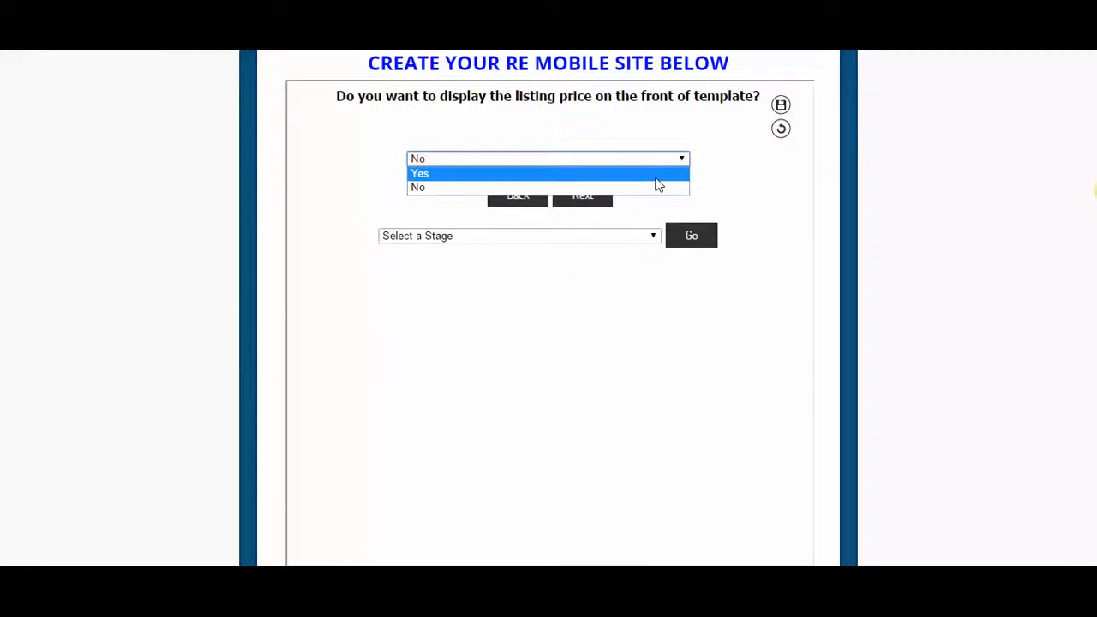
left_click(657, 175)
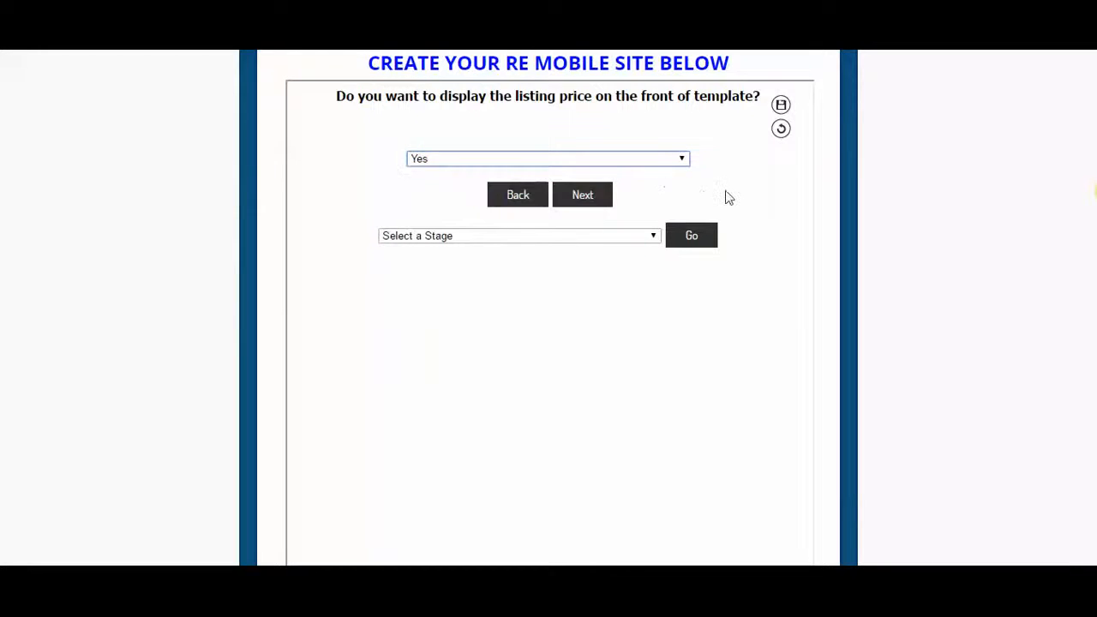
left_click(590, 208)
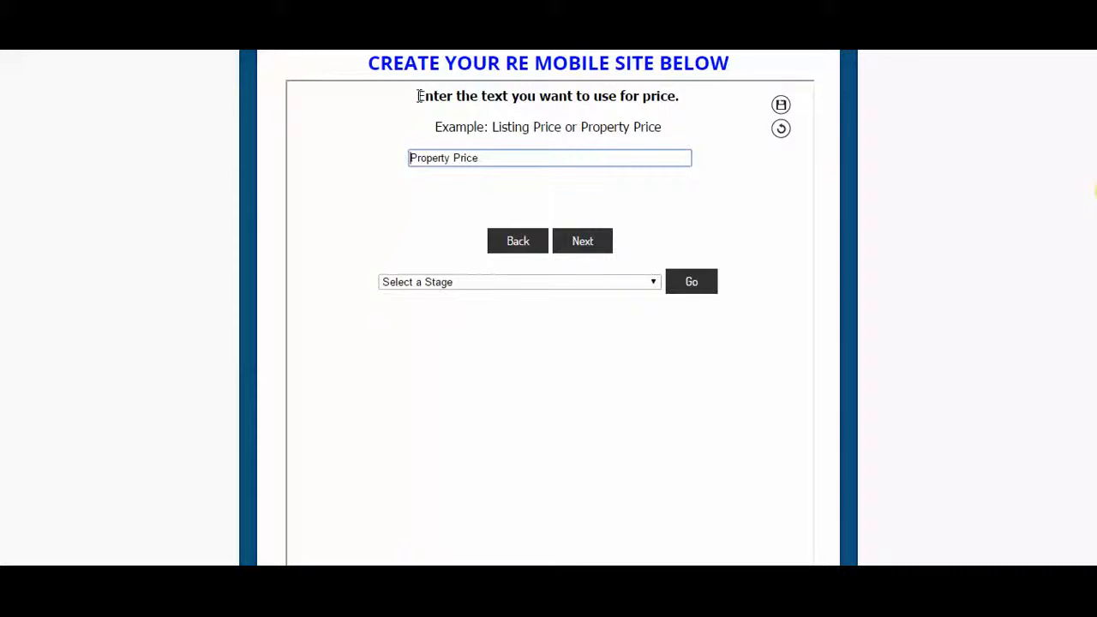
Review the price text question, keep "Property Price" as the text, and continue to the listing price
left_click_drag(415, 96, 426, 96)
left_click_drag(517, 91, 686, 96)
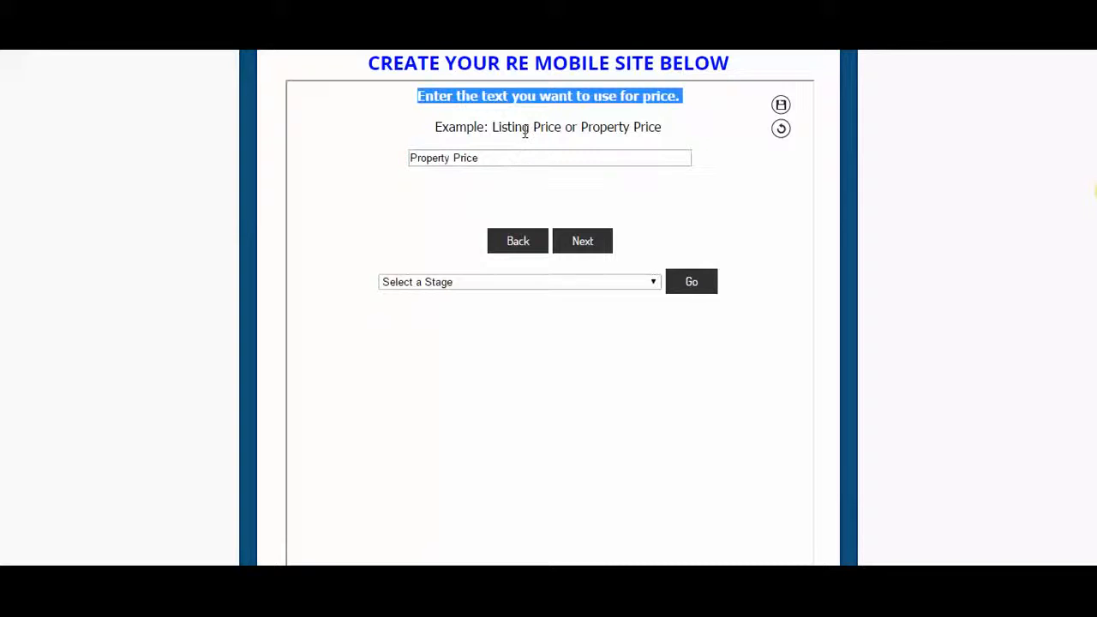
left_click(482, 158)
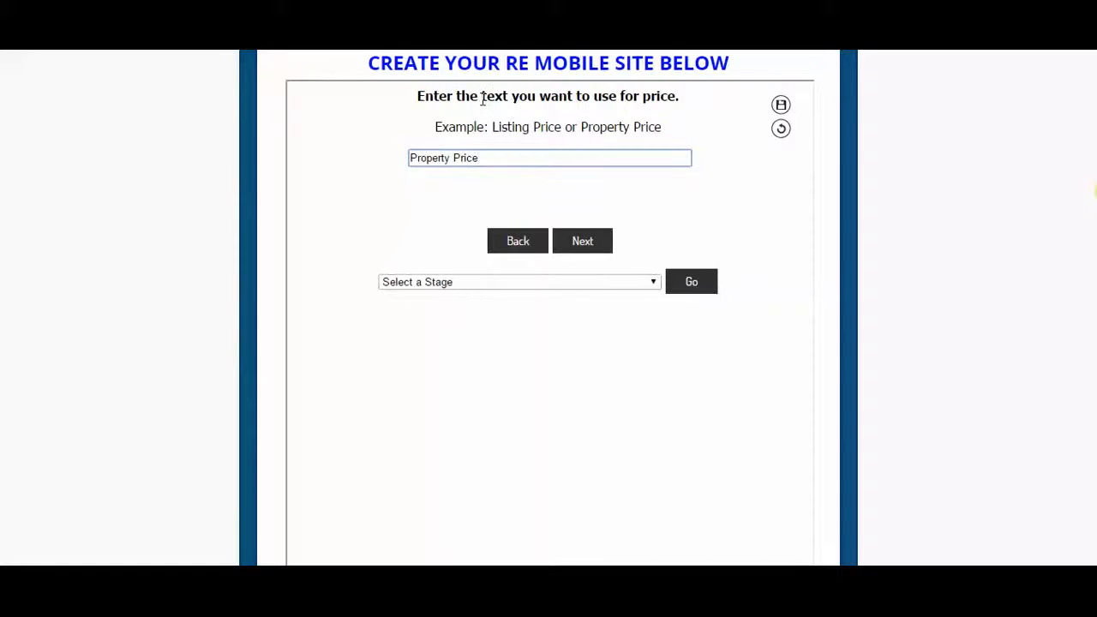
left_click_drag(483, 96, 506, 98)
left_click(514, 158)
left_click(575, 240)
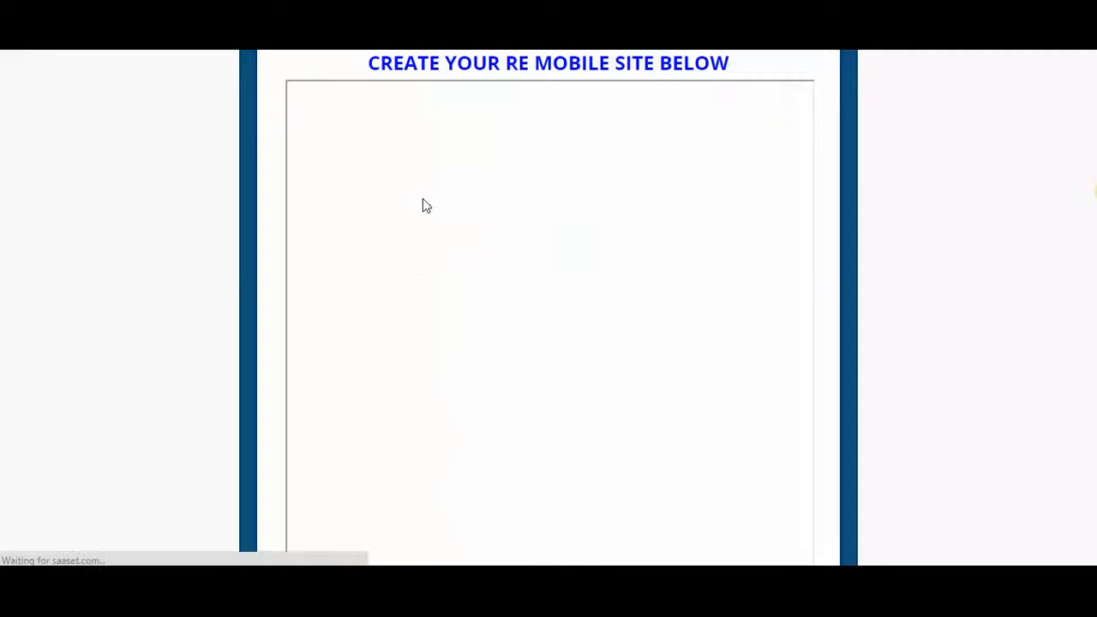
Keep $455,000 as the property's listing price and continue to the reference number question
left_click_drag(421, 97, 680, 97)
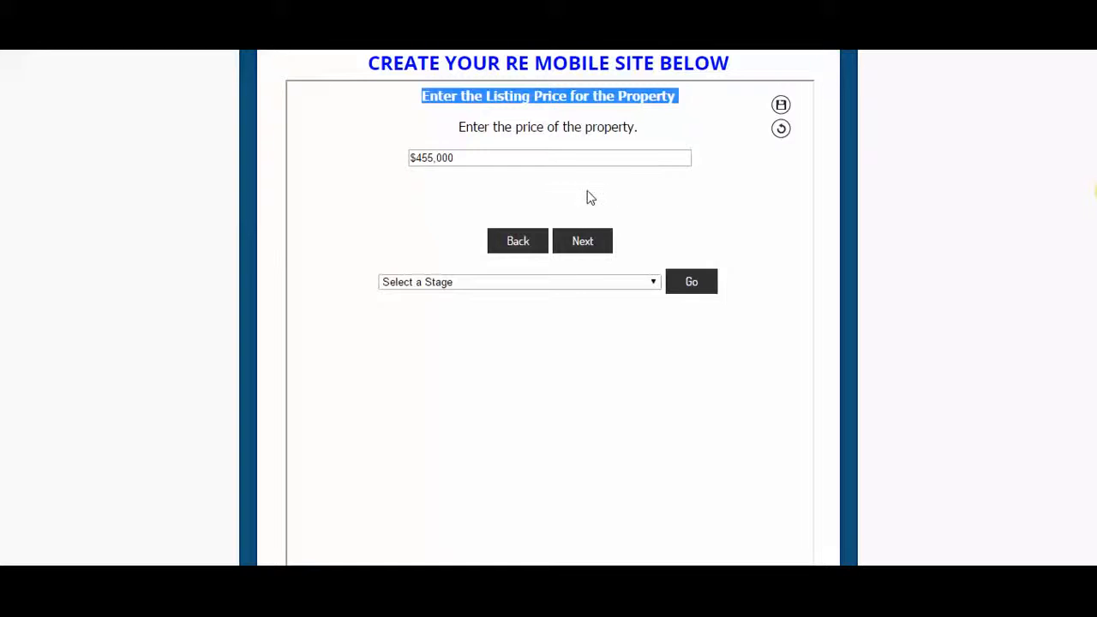
left_click(466, 156)
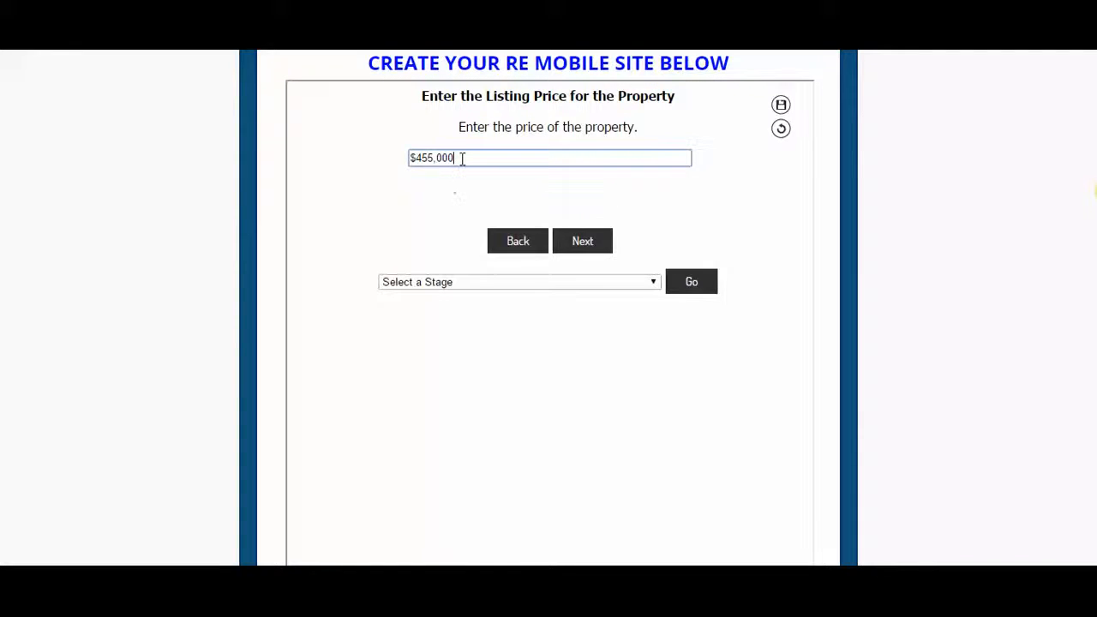
left_click_drag(462, 158, 374, 162)
left_click(469, 156)
left_click(580, 245)
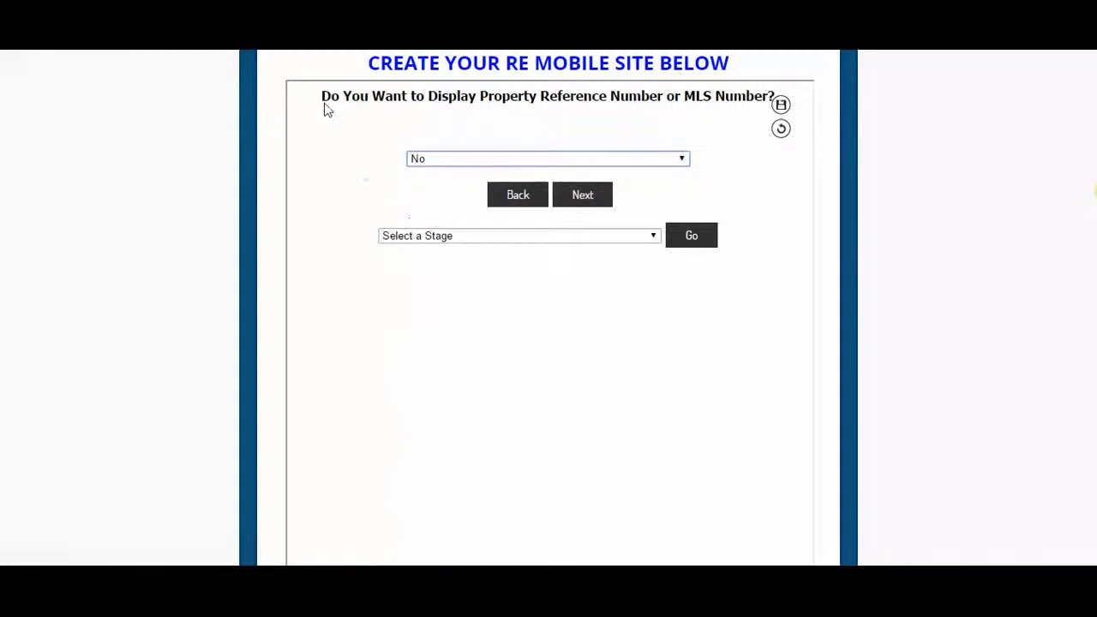
Switch the property reference or MLS number display to Yes, set it back to No, and continue to the call button text
left_click_drag(325, 97, 728, 100)
left_click(680, 144)
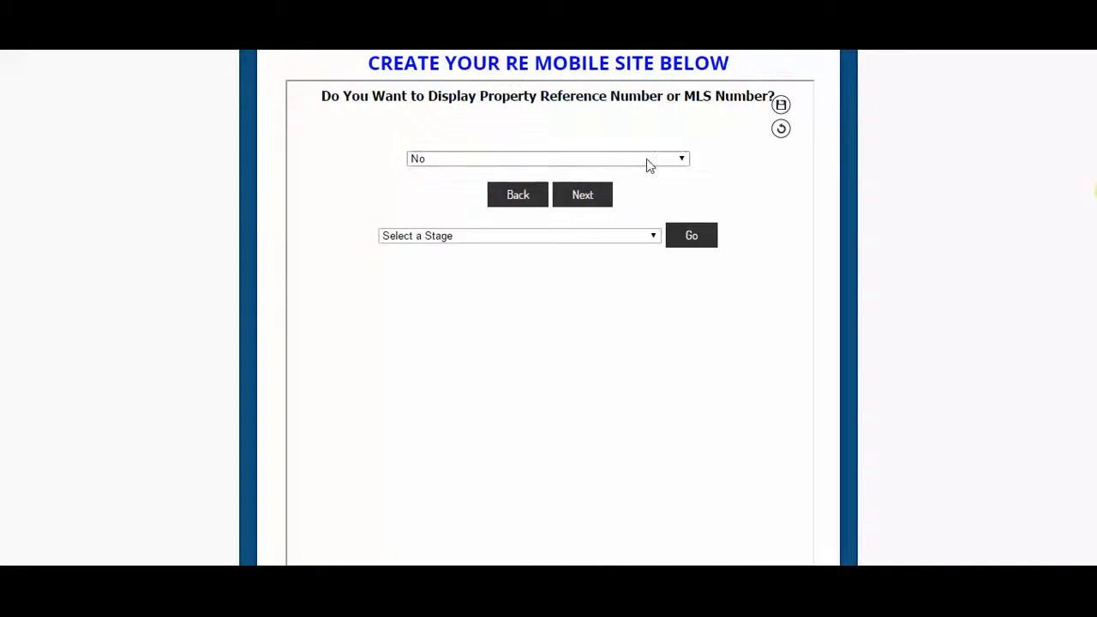
left_click(647, 161)
left_click(662, 175)
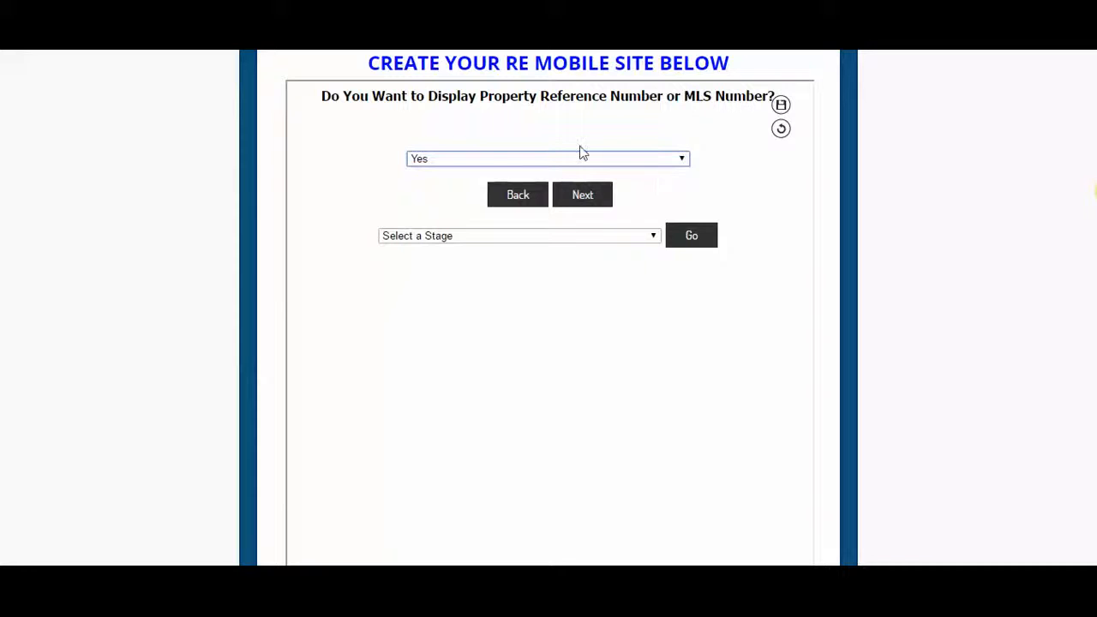
left_click(662, 162)
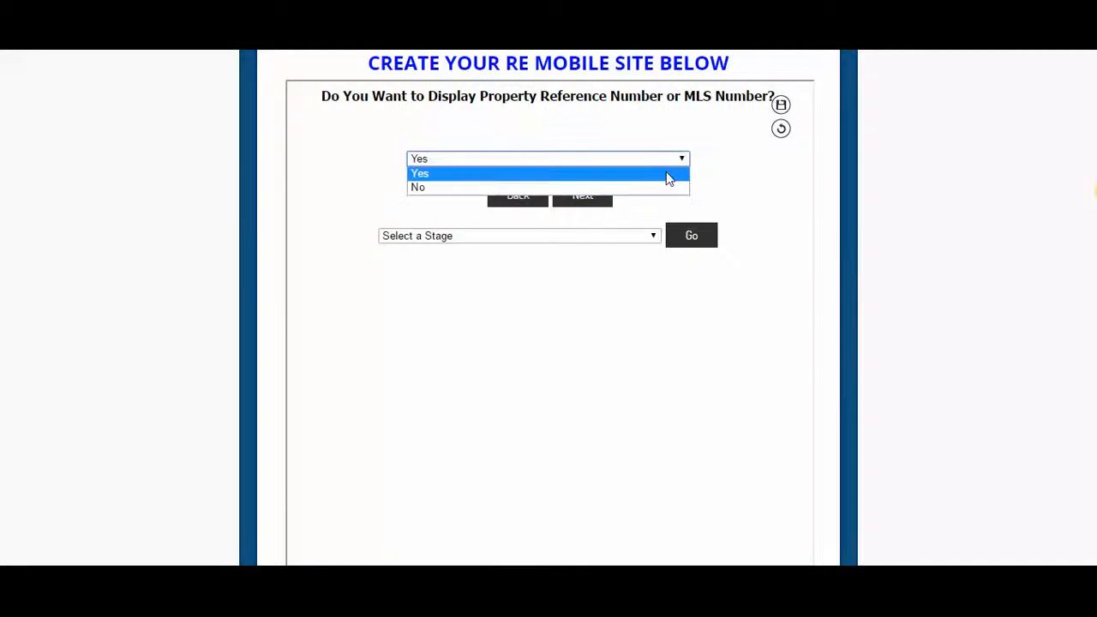
left_click(667, 184)
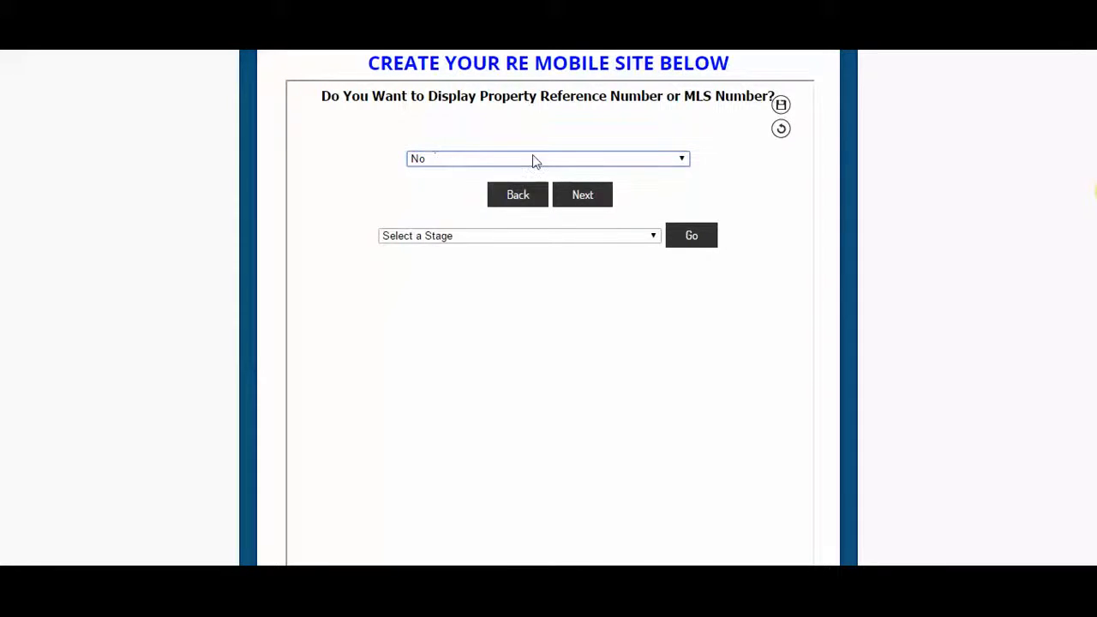
left_click(584, 206)
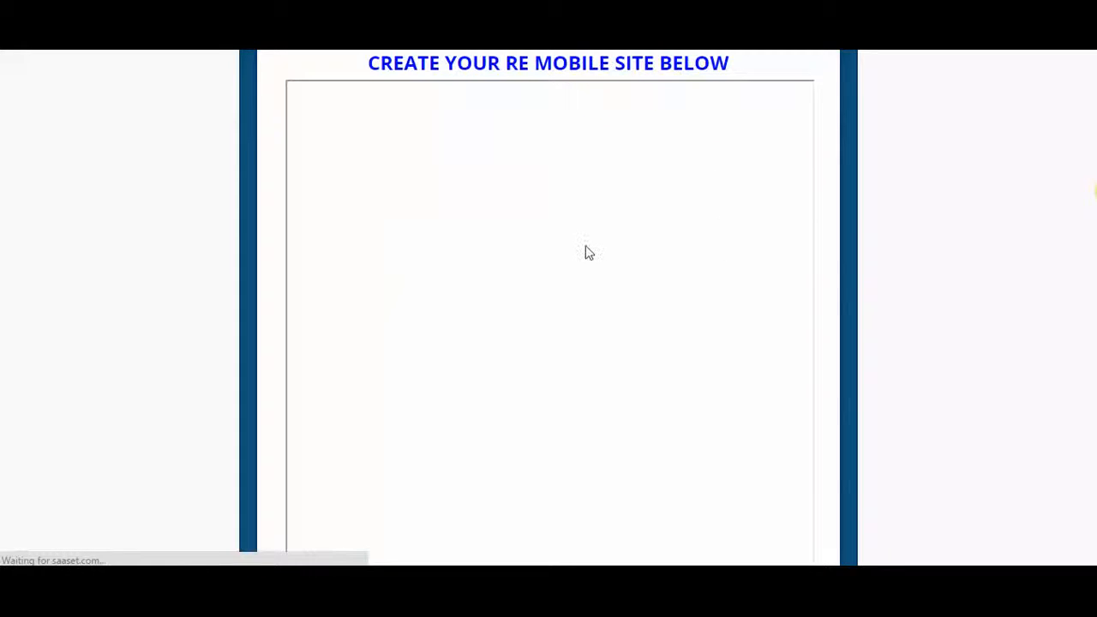
Read the call button text guidance and its longer example, keep "CALL" as the text, and continue to the tap-to-call number
left_click_drag(464, 97, 623, 96)
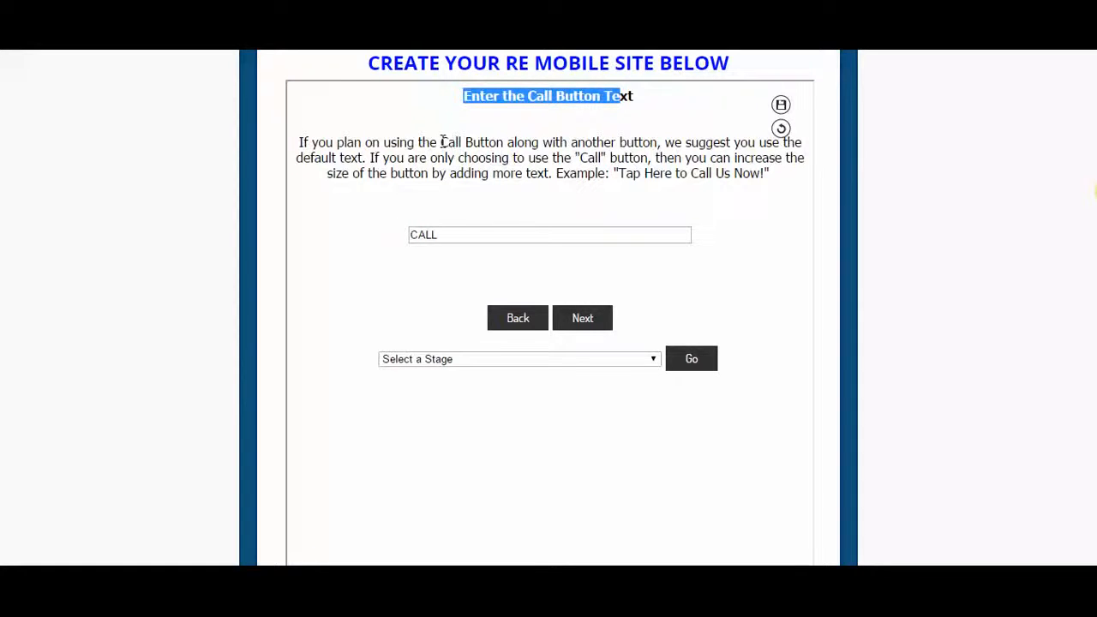
left_click_drag(443, 142, 463, 143)
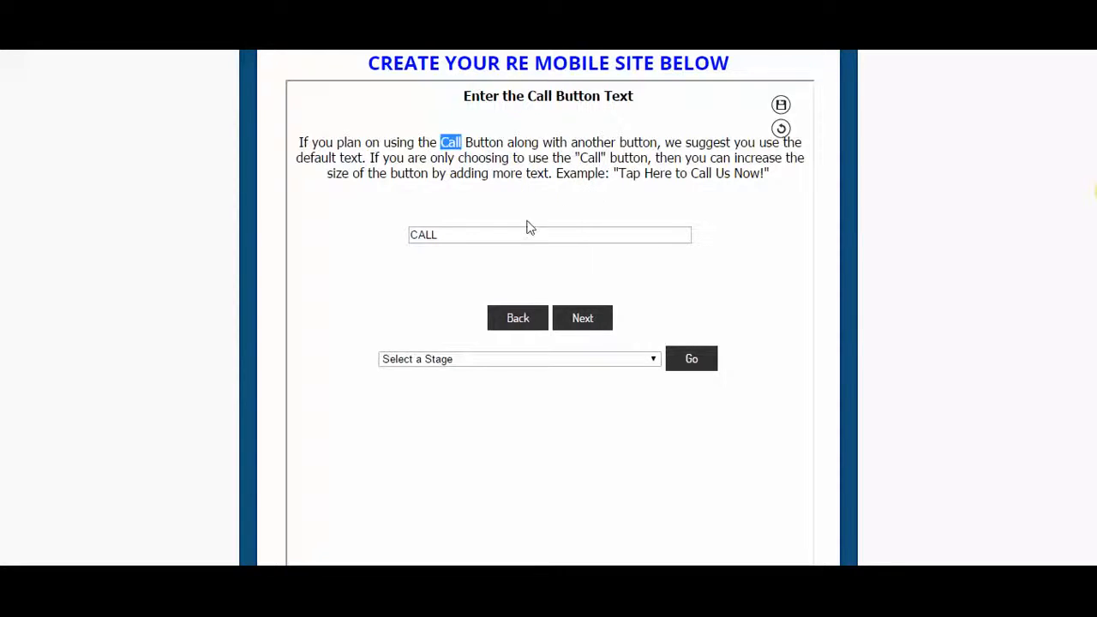
left_click(454, 234)
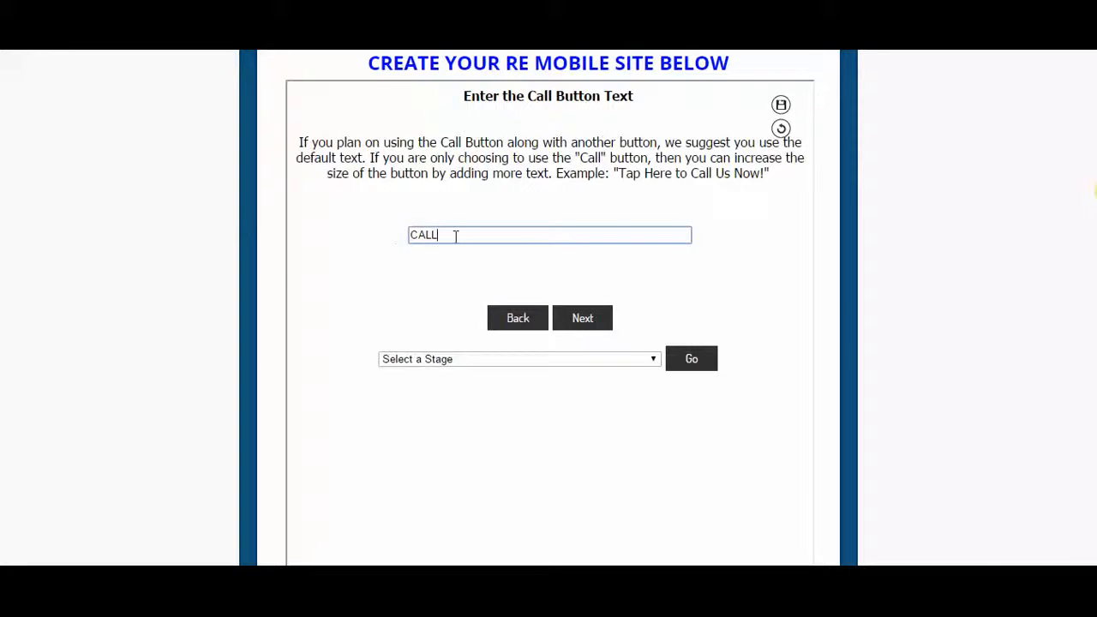
left_click_drag(444, 235, 403, 236)
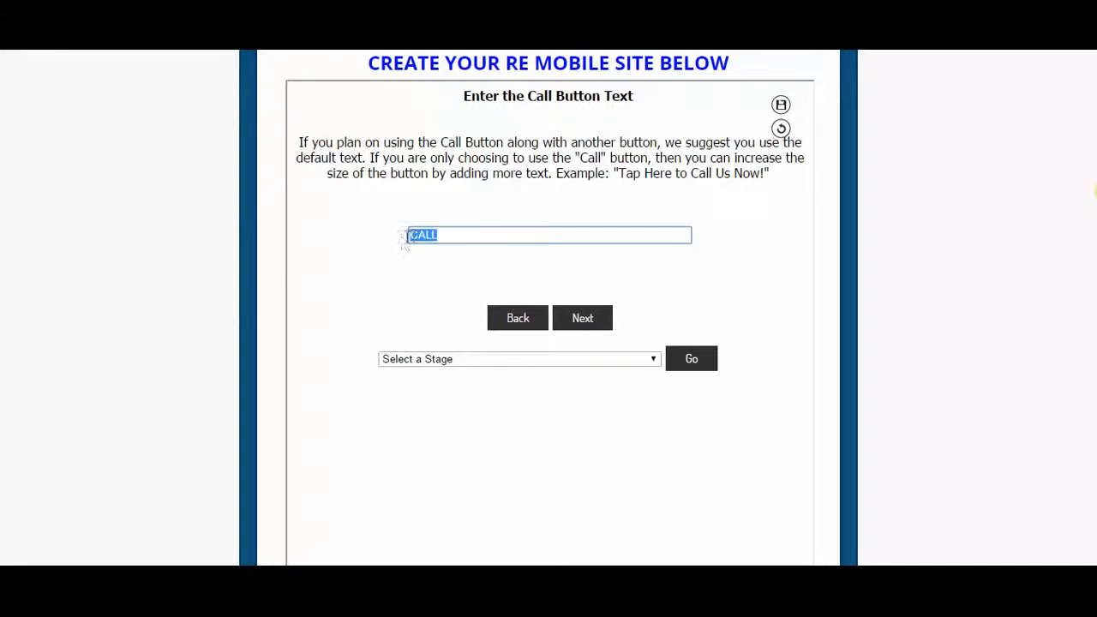
left_click(443, 236)
left_click_drag(619, 173, 766, 174)
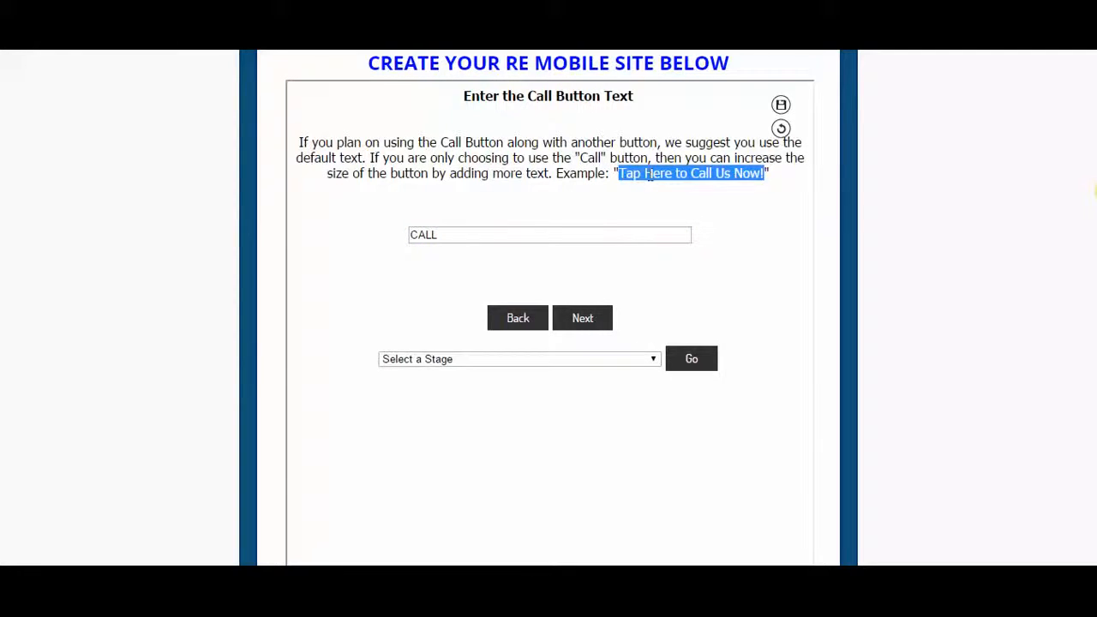
left_click(578, 233)
left_click(583, 324)
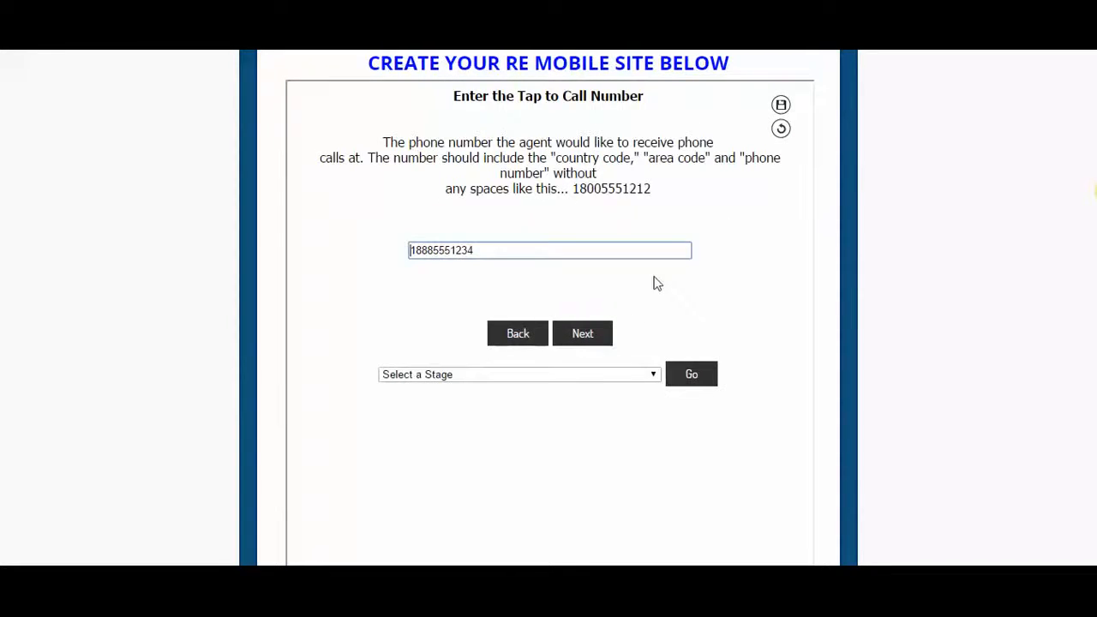
Keep the existing tap-to-call phone number and continue to the email button question
left_click_drag(473, 250, 390, 243)
left_click(520, 254)
left_click(601, 341)
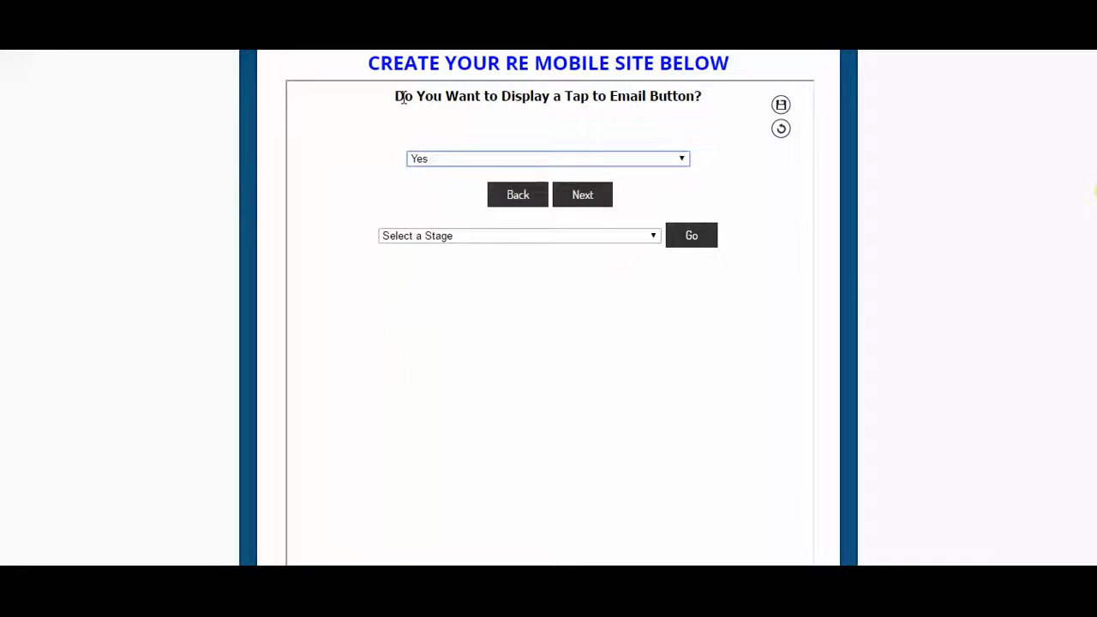
Keep Yes as the answer for displaying a Tap to Email button and continue to the agent or office email address
left_click_drag(396, 96, 484, 97)
left_click_drag(623, 101, 700, 97)
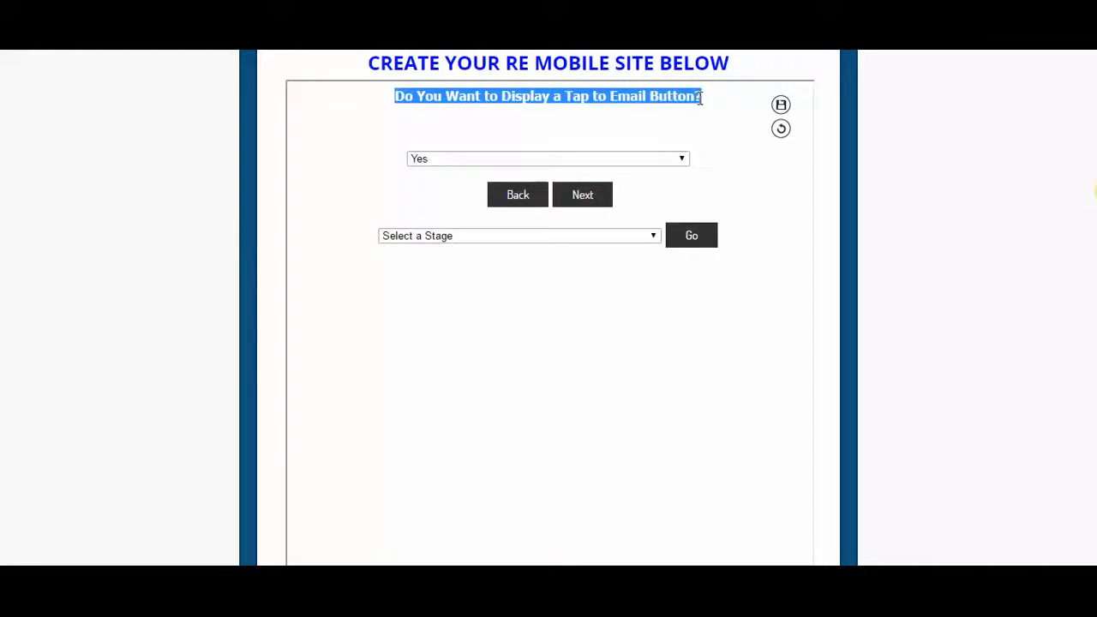
left_click(605, 159)
left_click(446, 154)
left_click(373, 201)
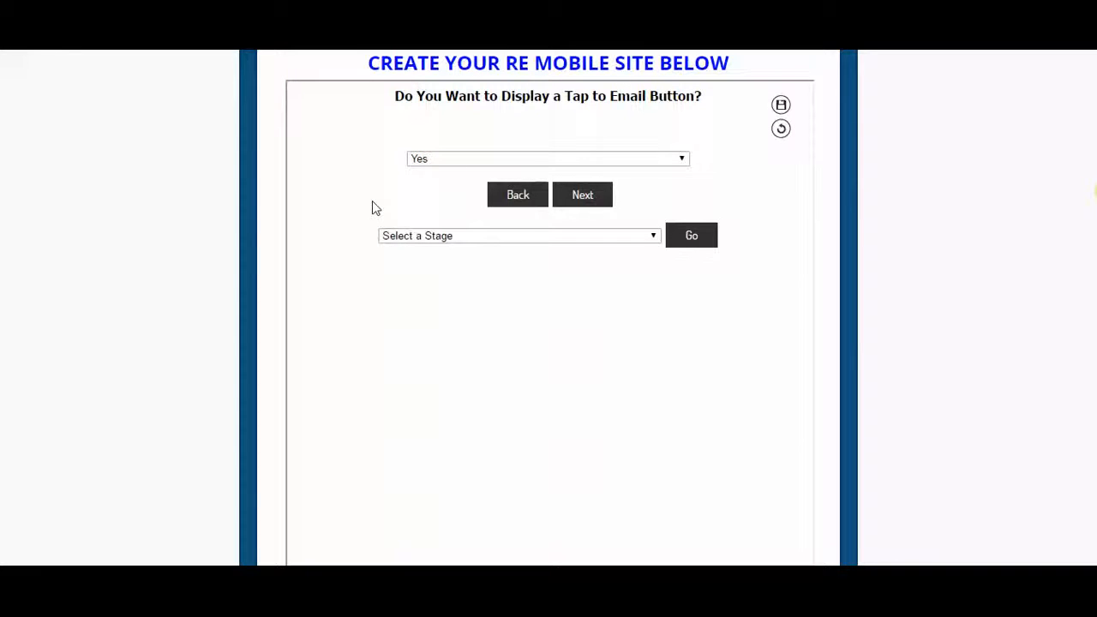
left_click(582, 195)
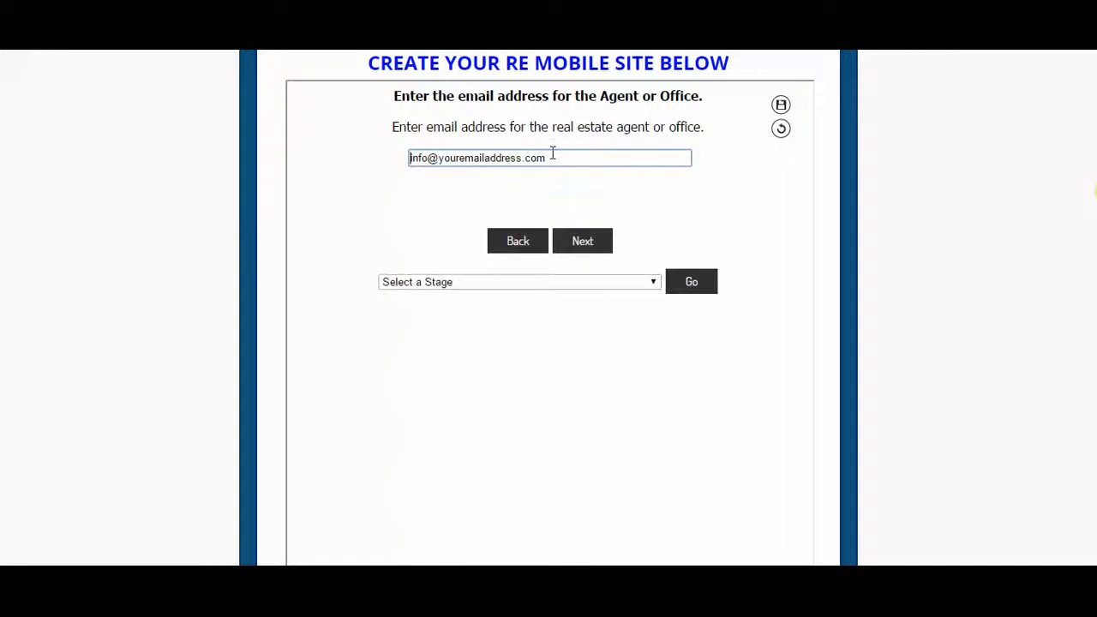
Keep the existing agent email address and Yes for the tap to text button, and continue to the text phone number
left_click_drag(549, 158, 374, 152)
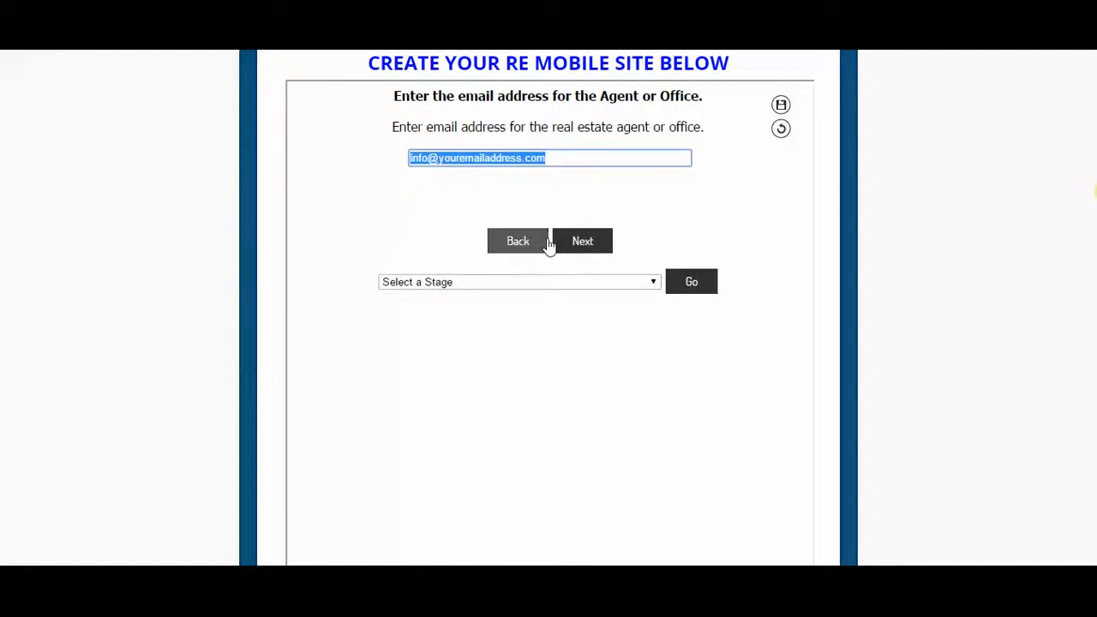
left_click(582, 242)
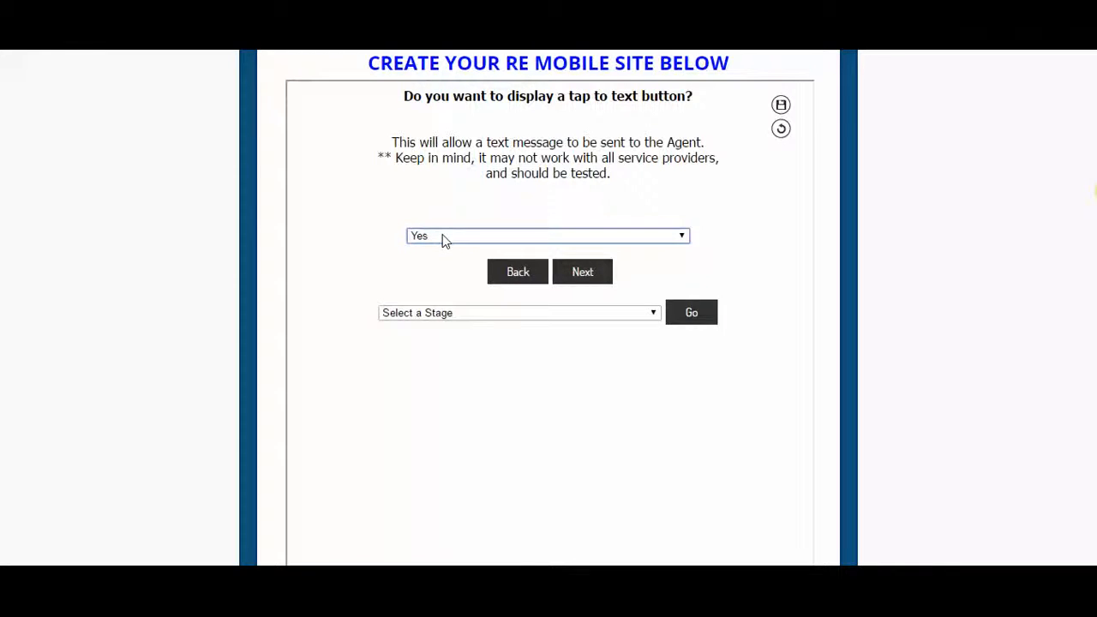
left_click(589, 277)
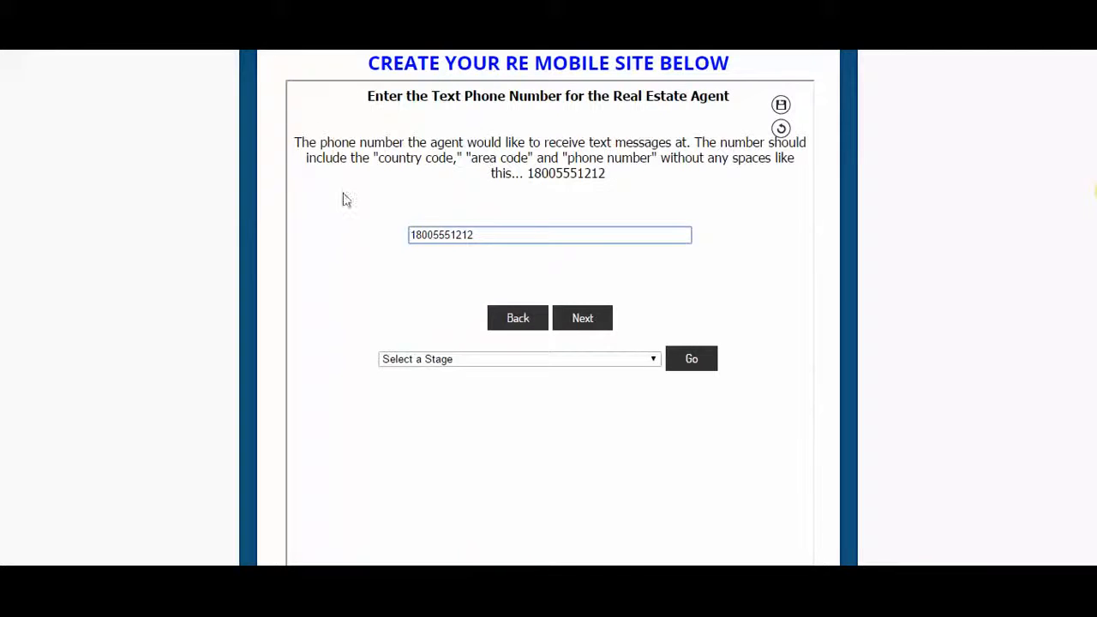
Keep the agent's existing text phone number and continue to the navigation header text
double_click(406, 236)
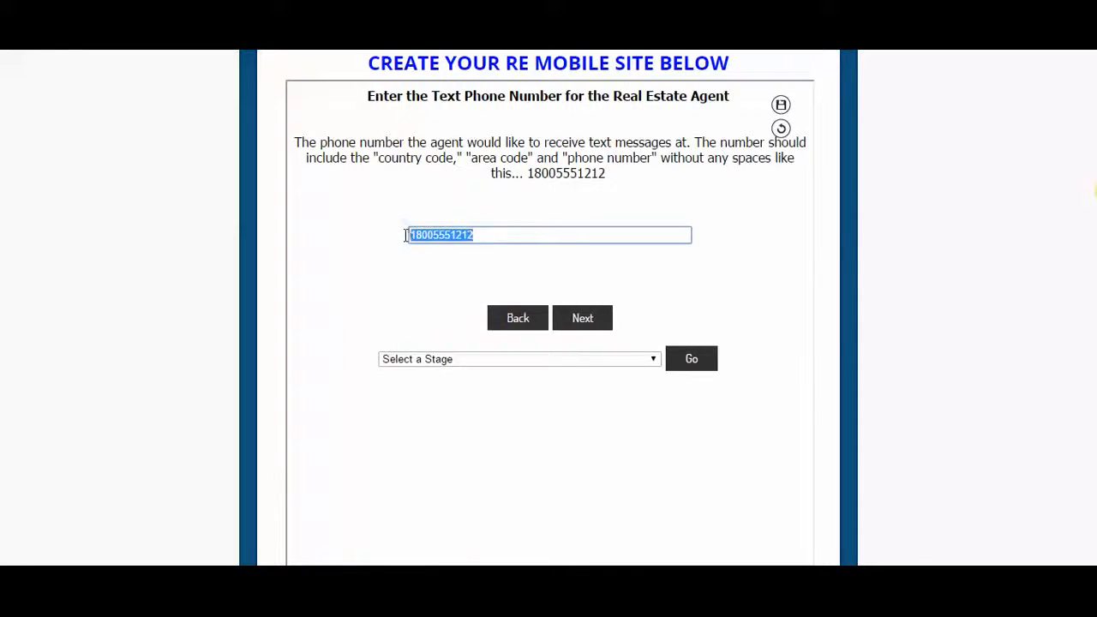
left_click(405, 272)
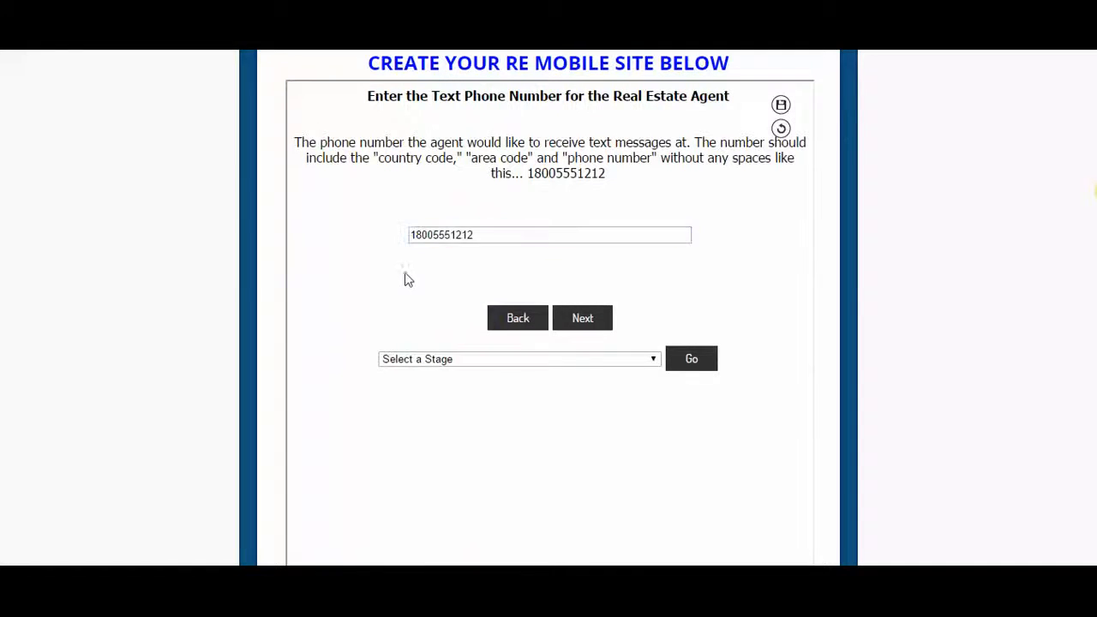
left_click(594, 326)
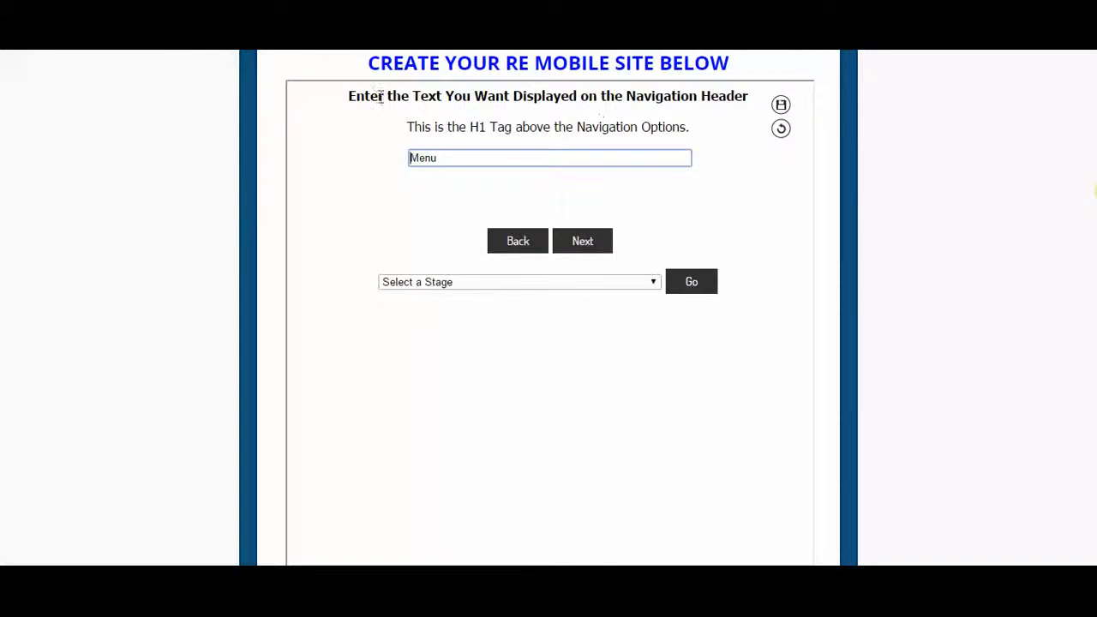
Review the navigation header and H1 tag guidance, keep "Menu" as the text, and continue to the Property Description tab
left_click_drag(350, 101, 752, 97)
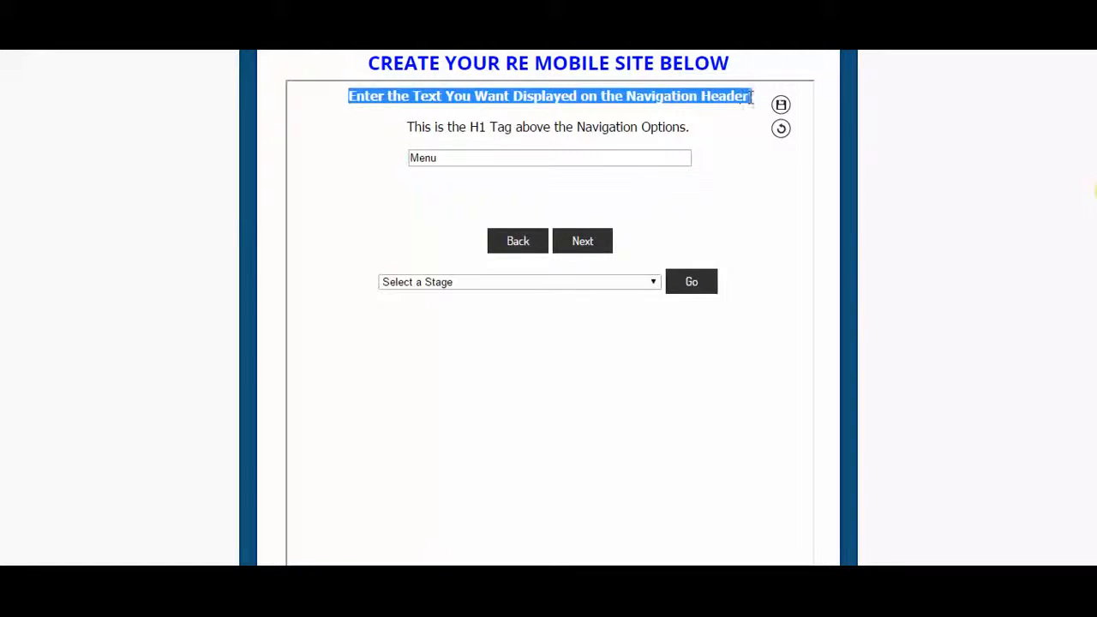
left_click(450, 157)
left_click_drag(448, 157, 402, 157)
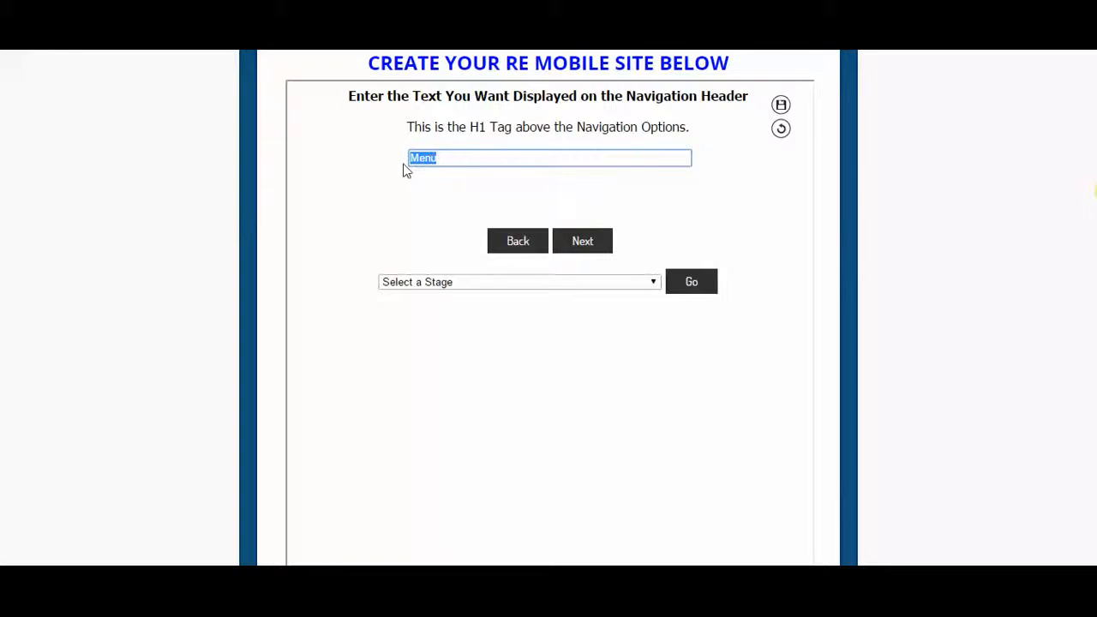
left_click(487, 165)
left_click_drag(470, 127, 487, 126)
left_click(494, 159)
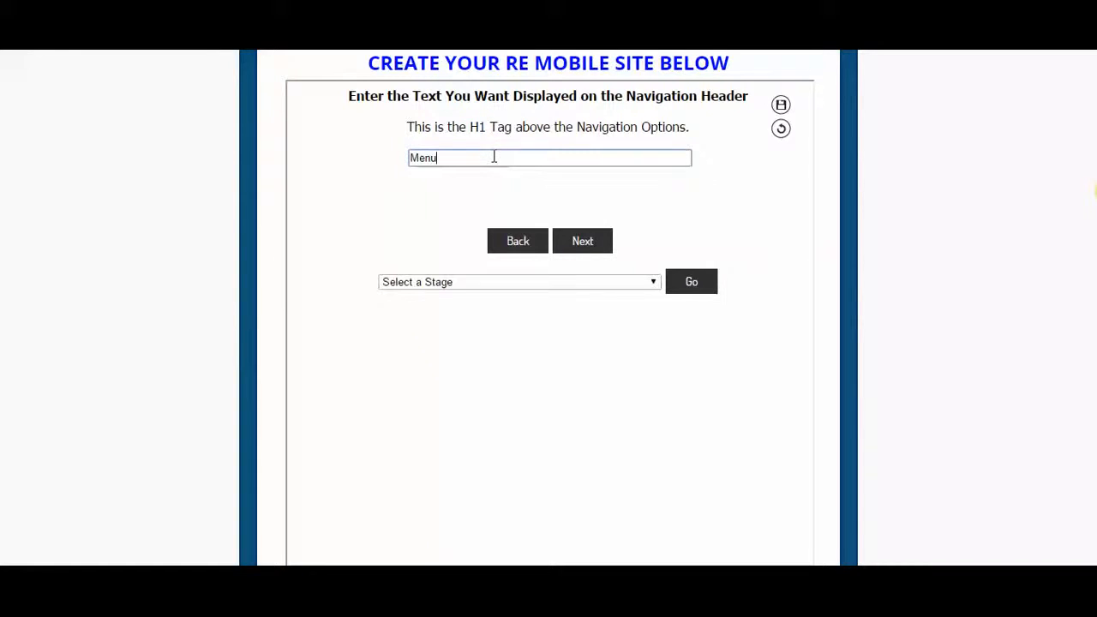
left_click(585, 243)
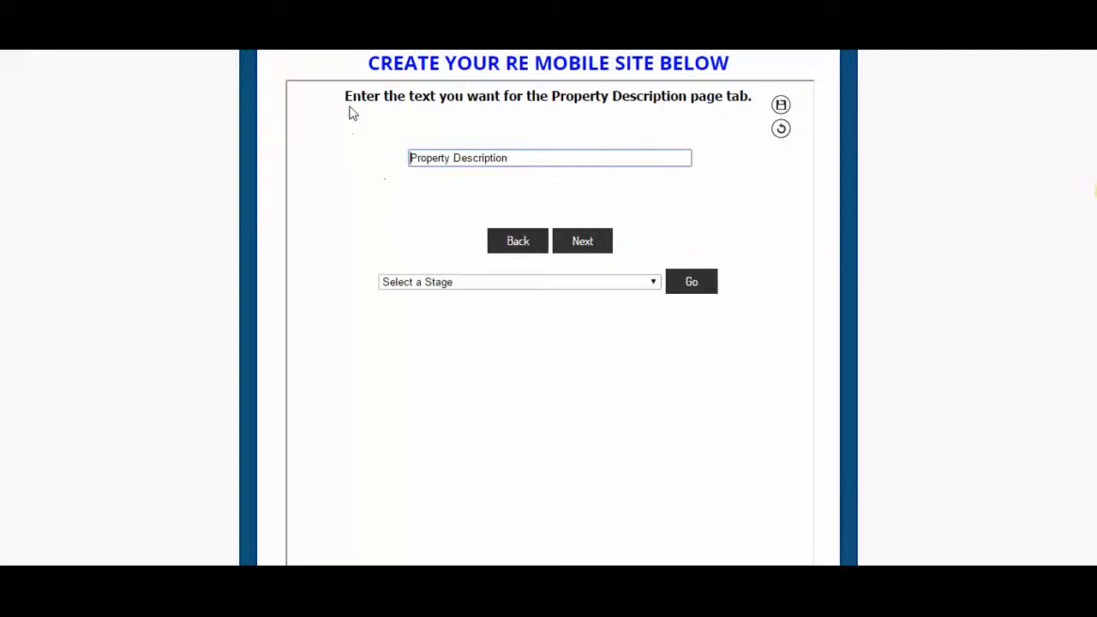
Keep "Property Description" and "Map to Property" as page tab texts and continue to the Contact Information tab
left_click_drag(346, 97, 754, 97)
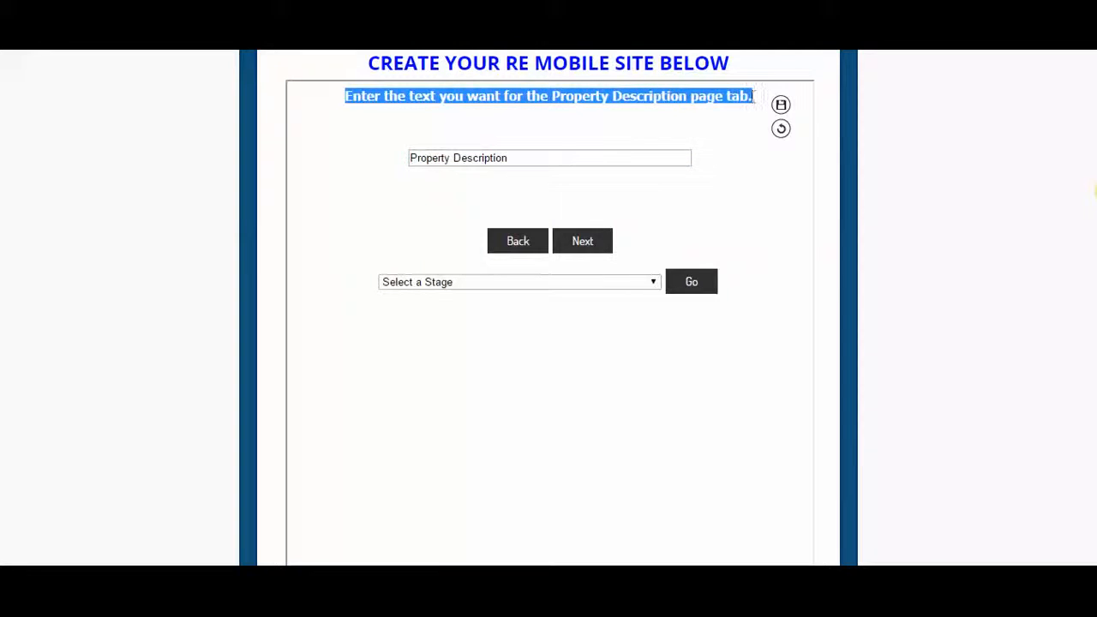
left_click(522, 159)
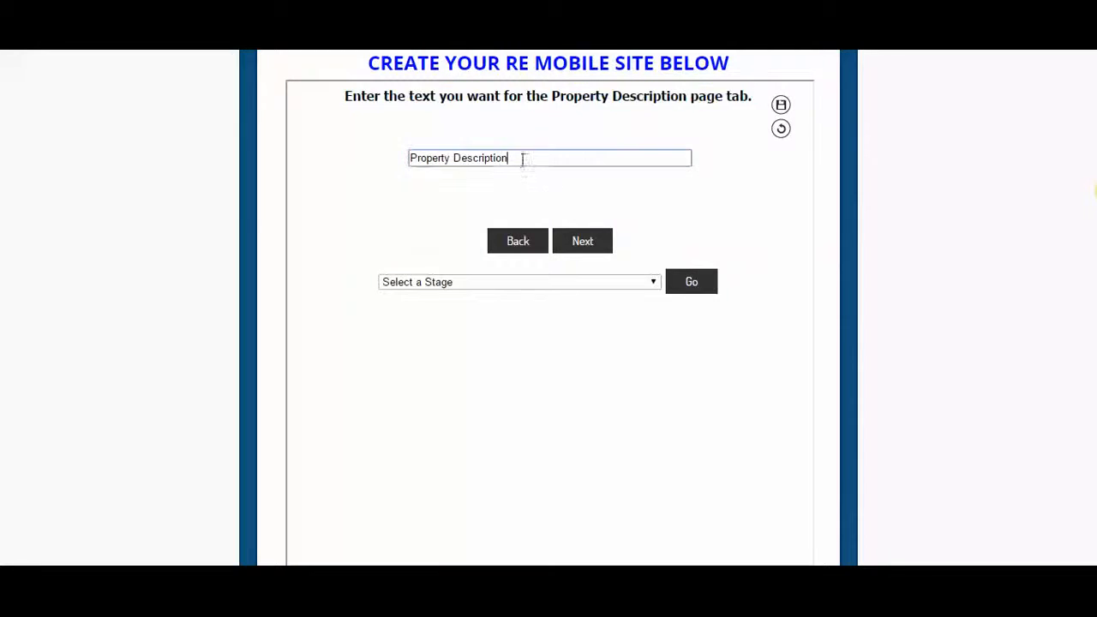
left_click(579, 244)
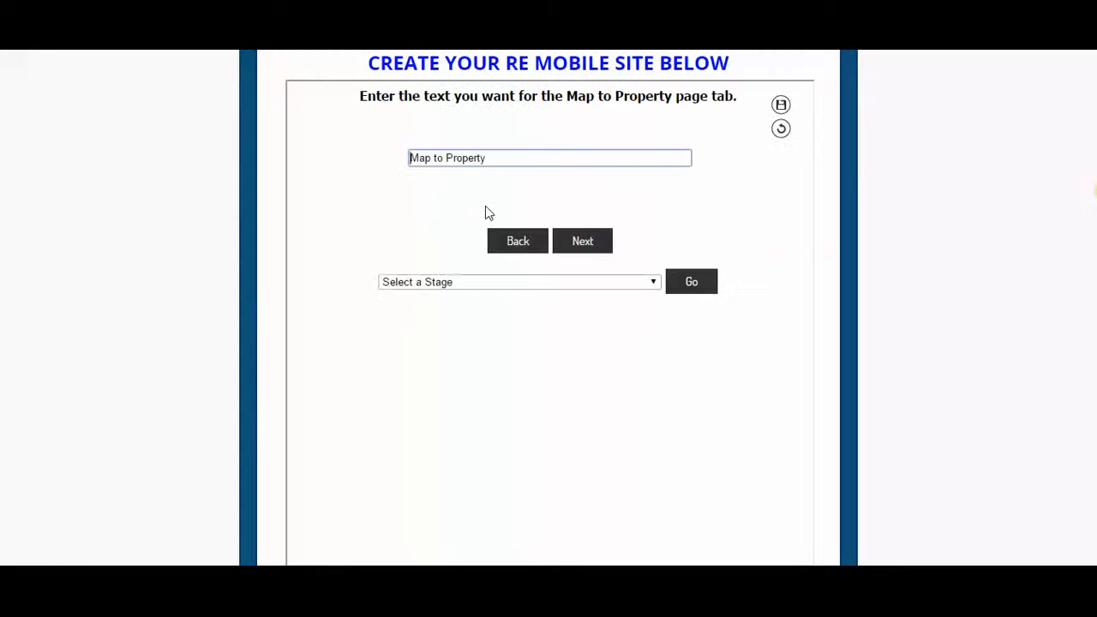
triple_click(458, 101)
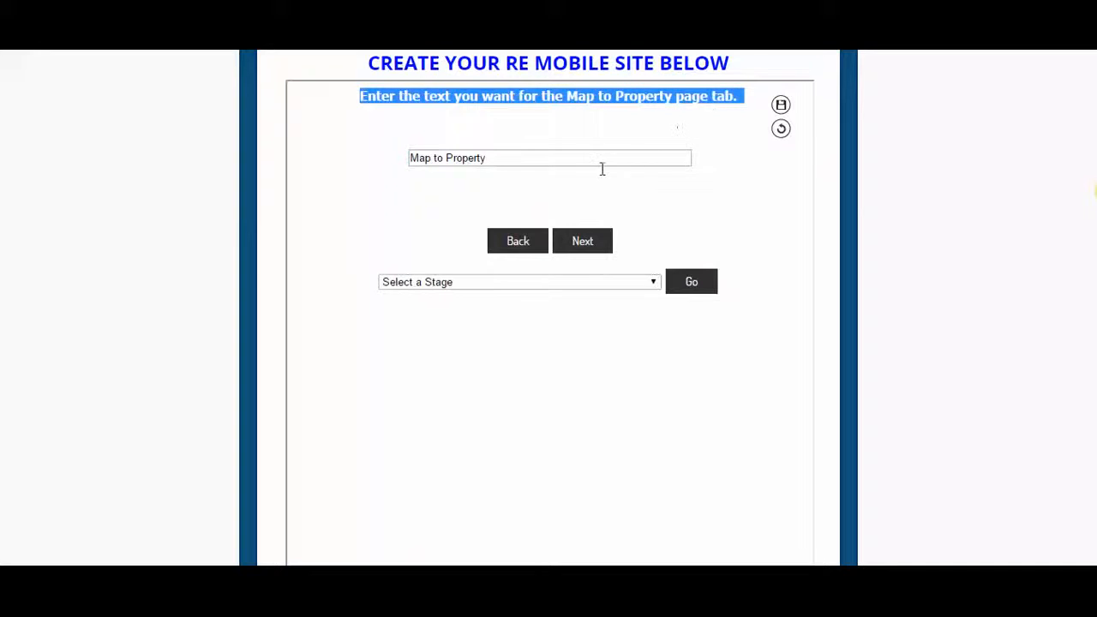
left_click(501, 159)
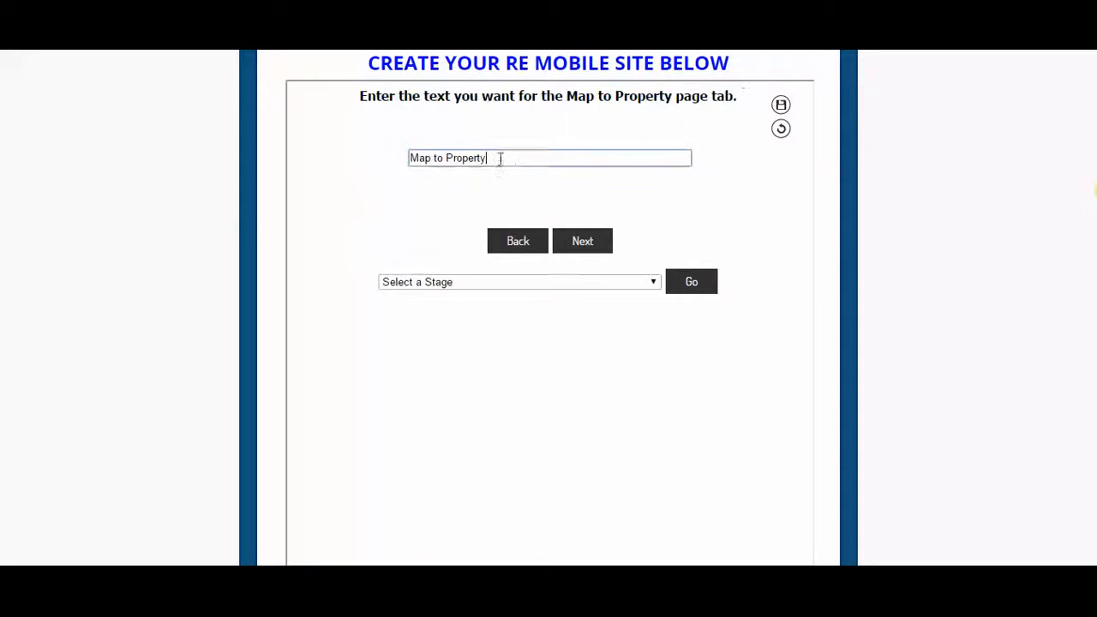
left_click(599, 241)
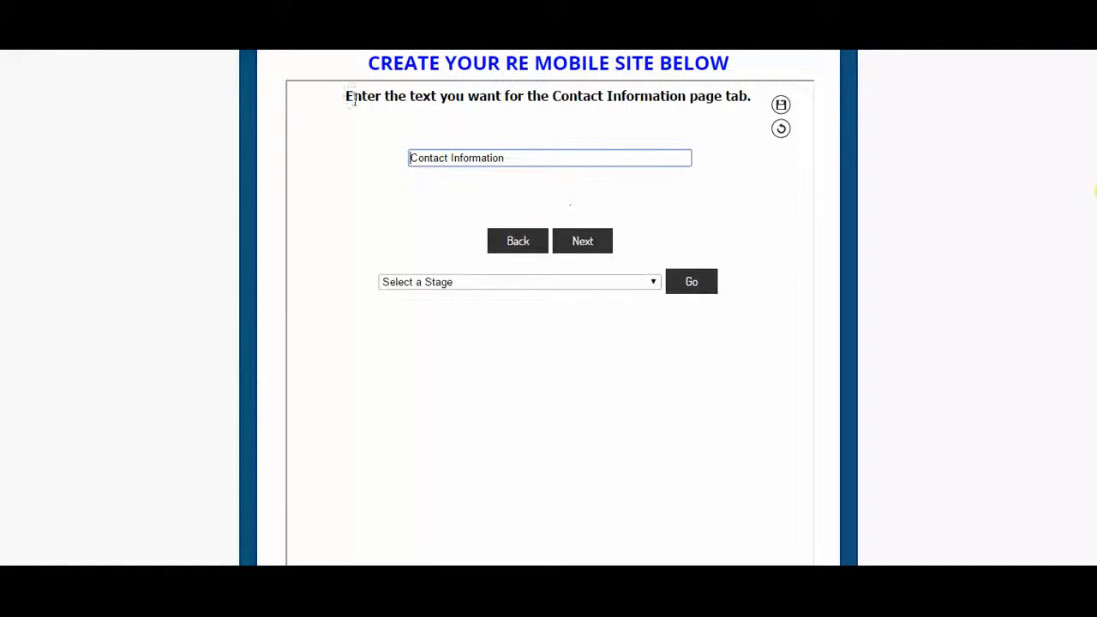
Review the Contact Information tab prompt, keep "Contact Information" as its text, and continue to the Visit My Website tab
left_click_drag(348, 97, 747, 98)
left_click(507, 158)
double_click(509, 160)
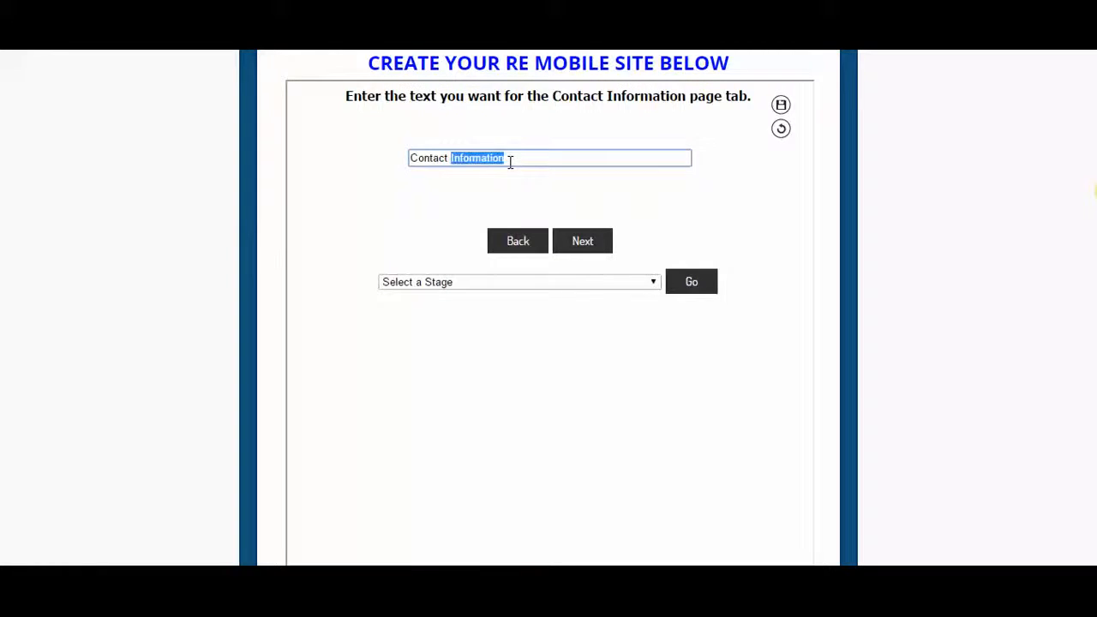
left_click(518, 160)
left_click_drag(519, 162, 397, 166)
left_click(528, 158)
left_click(583, 246)
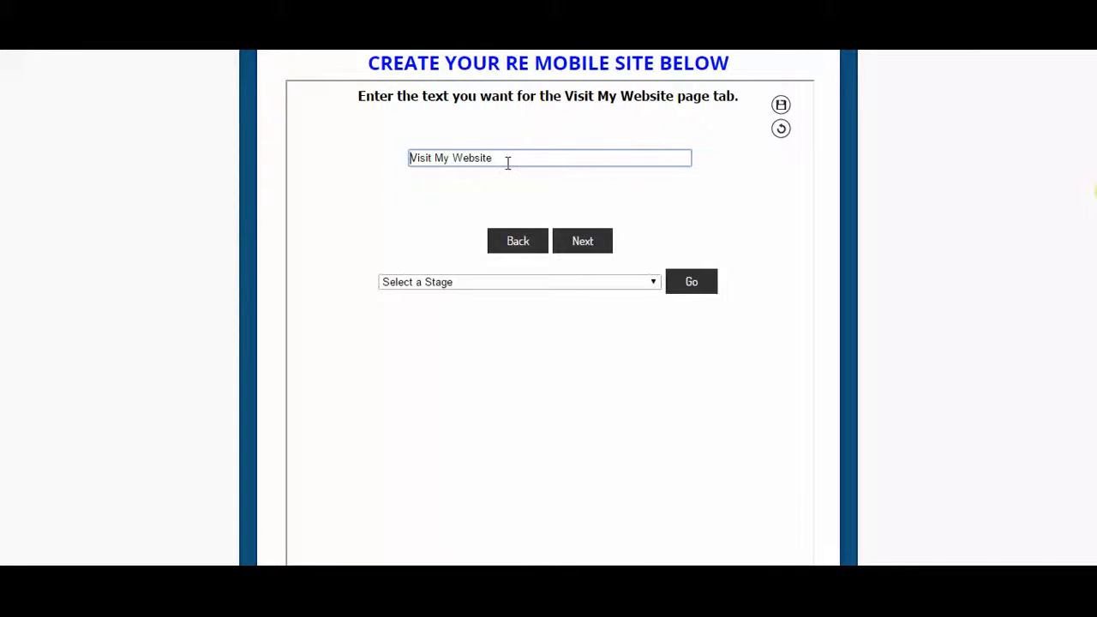
left_click(588, 241)
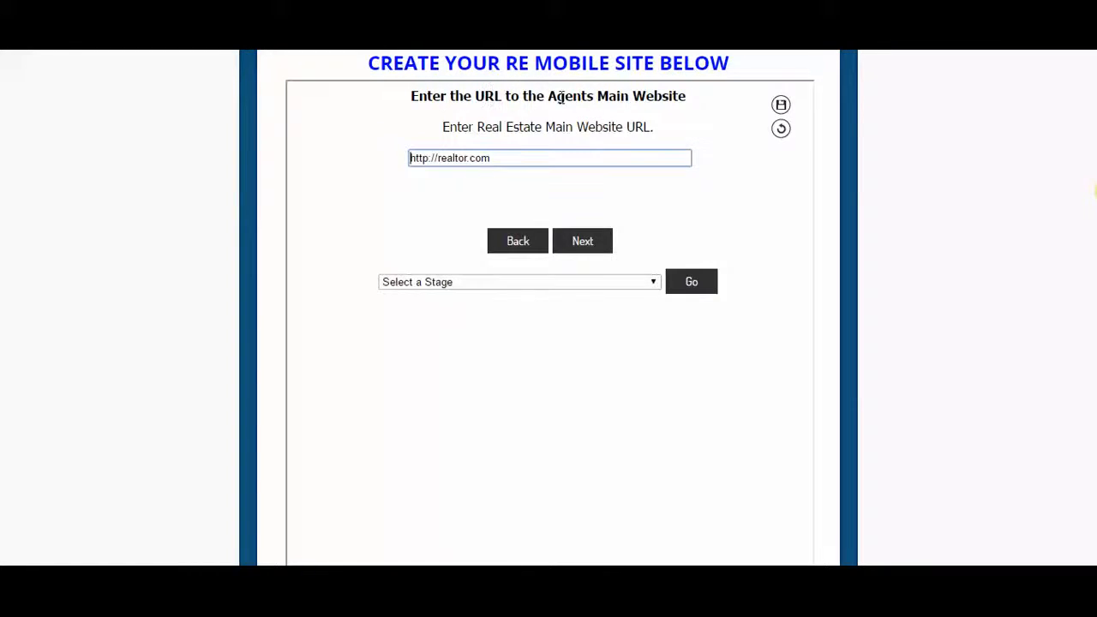
left_click_drag(548, 97, 683, 100)
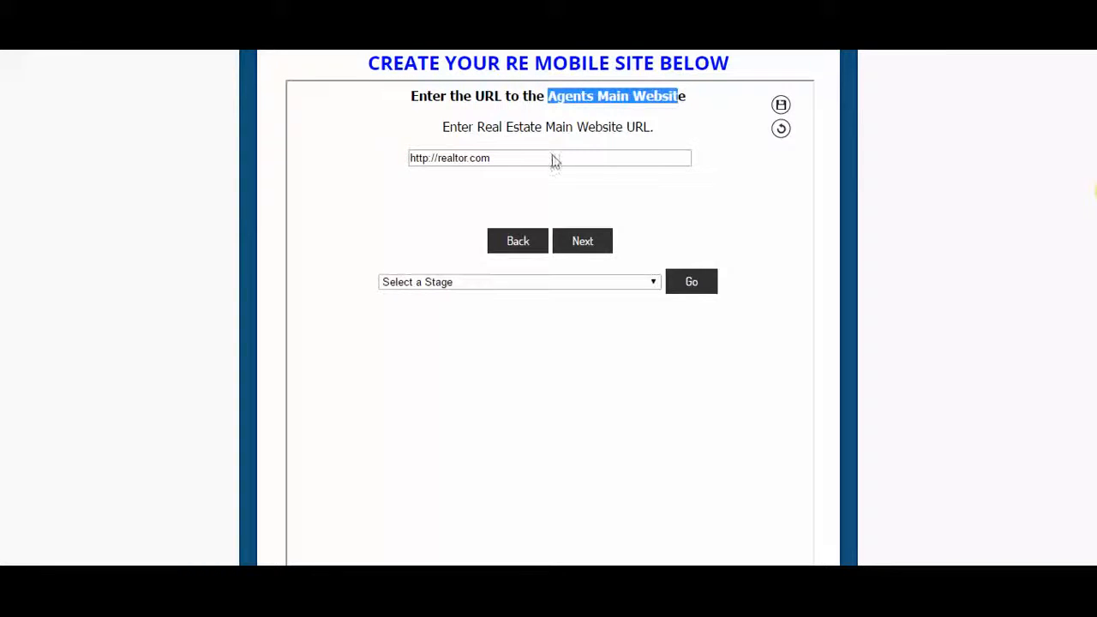
left_click_drag(493, 162, 400, 166)
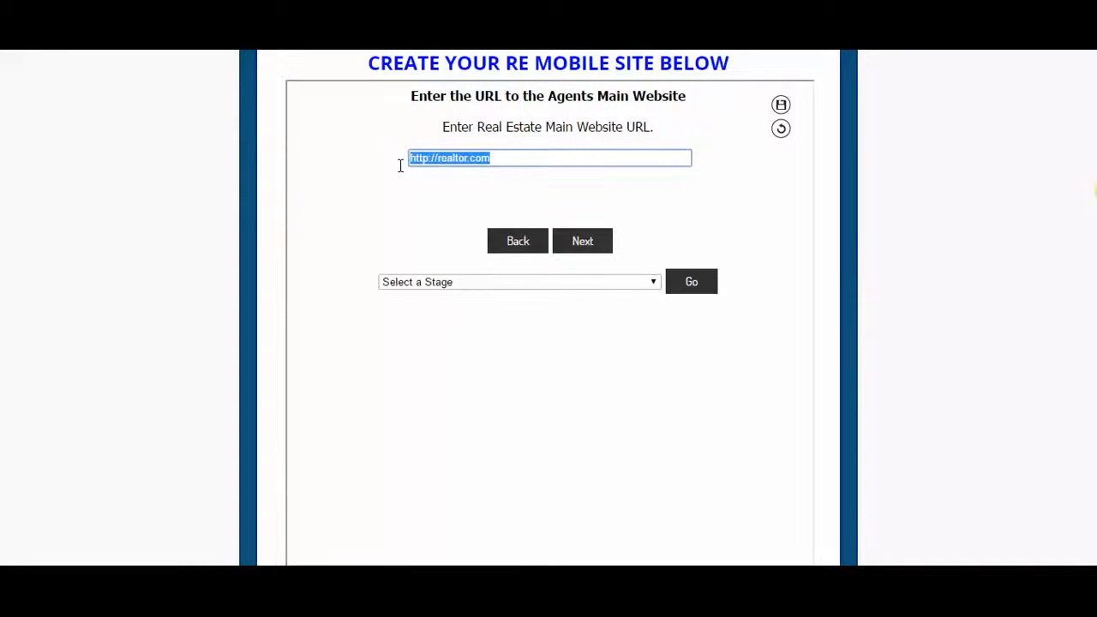
left_click(504, 164)
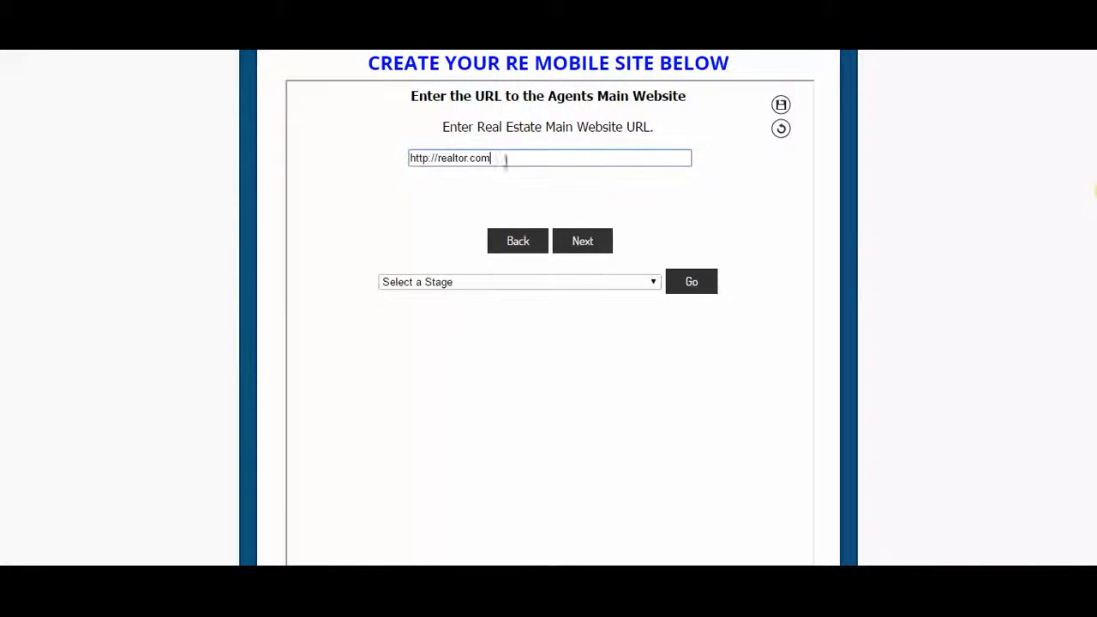
left_click(588, 245)
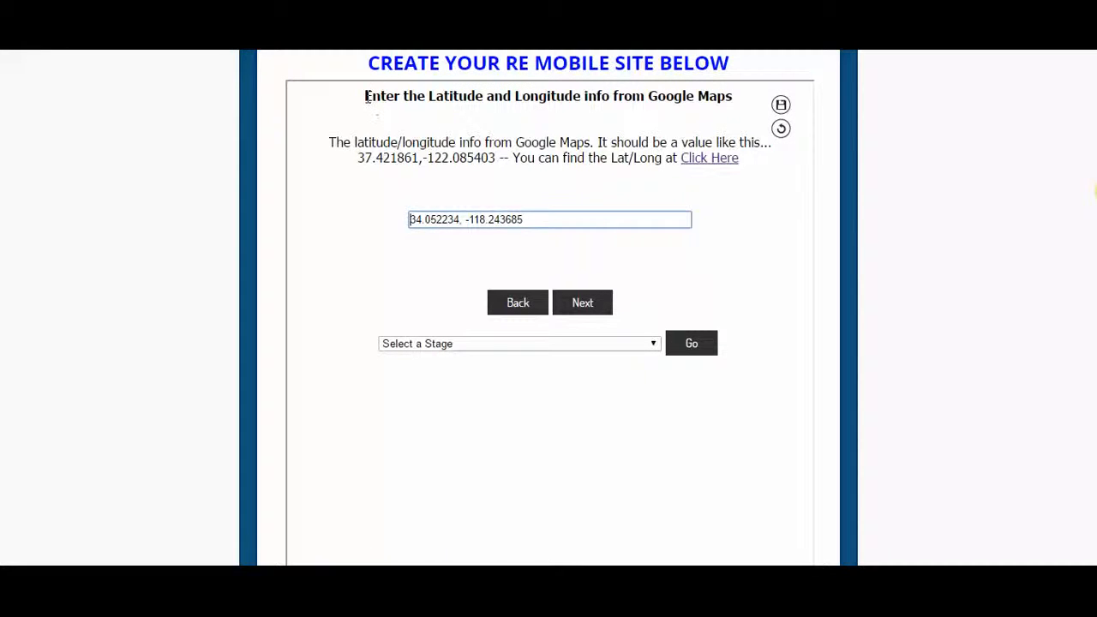
Review the latitude and longitude prompt and follow its link to the LatLong.net coordinate finder
left_click_drag(366, 96, 700, 107)
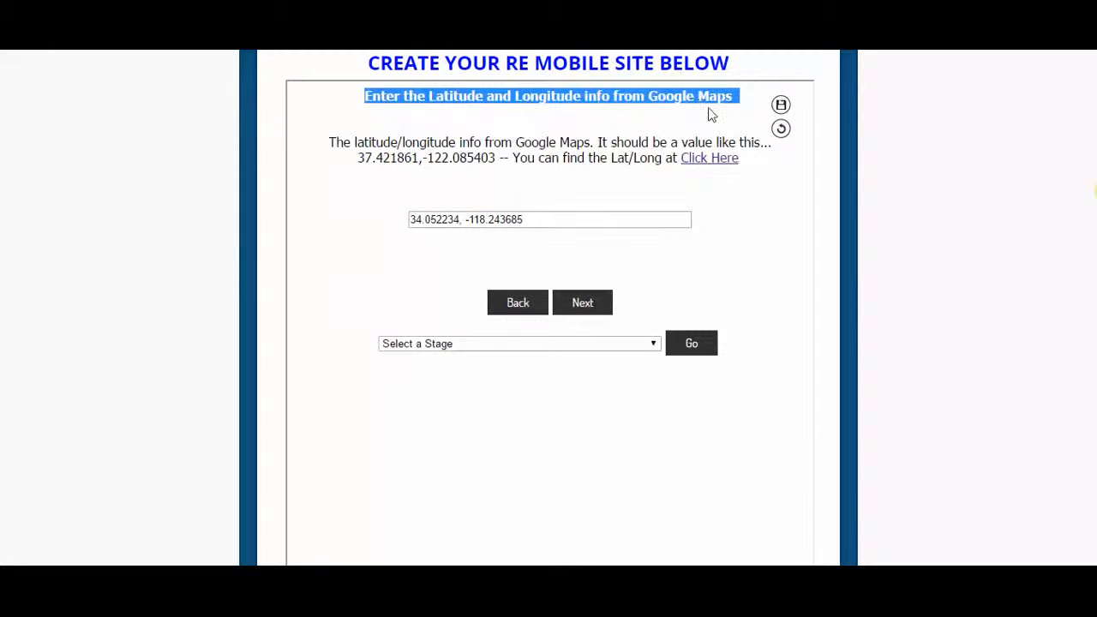
left_click(593, 224)
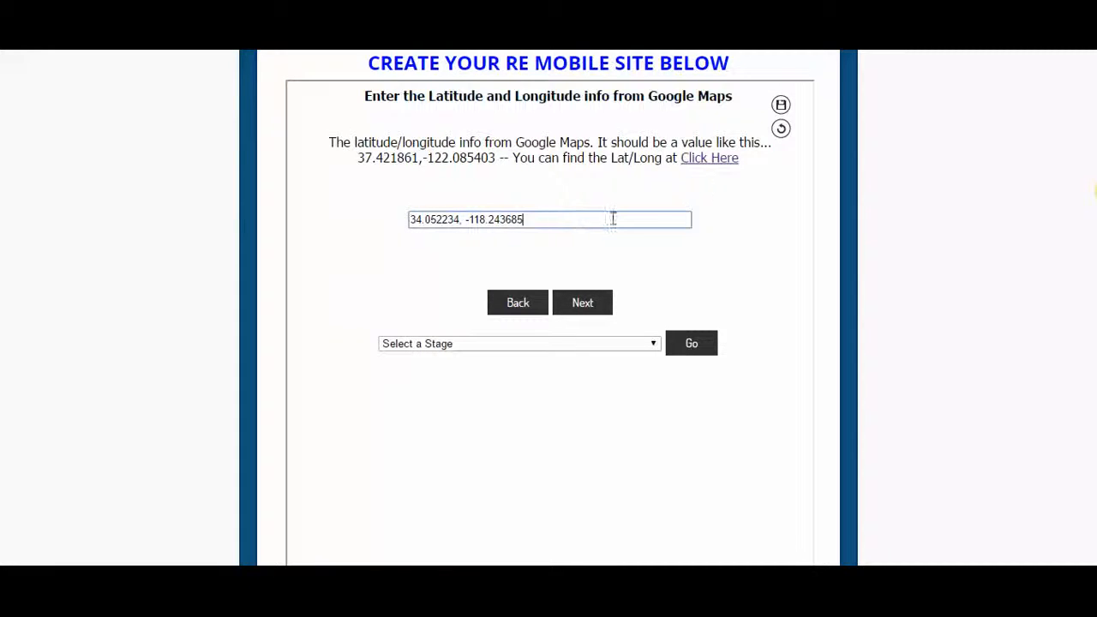
left_click(695, 163)
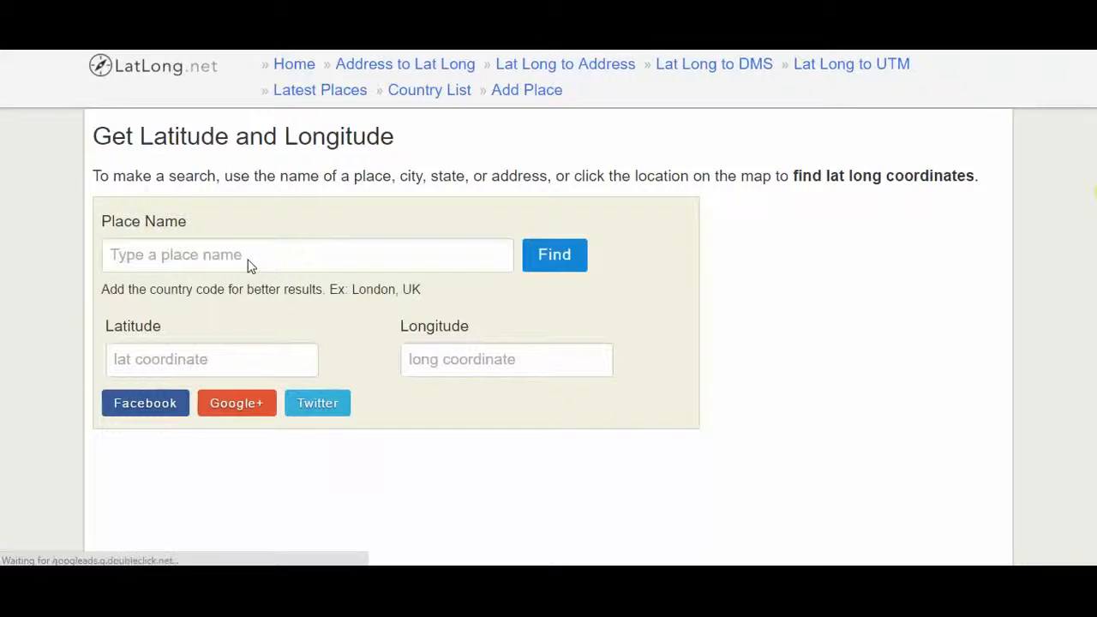
Search for the coordinates of the place "los angeles ca"
left_click(146, 263)
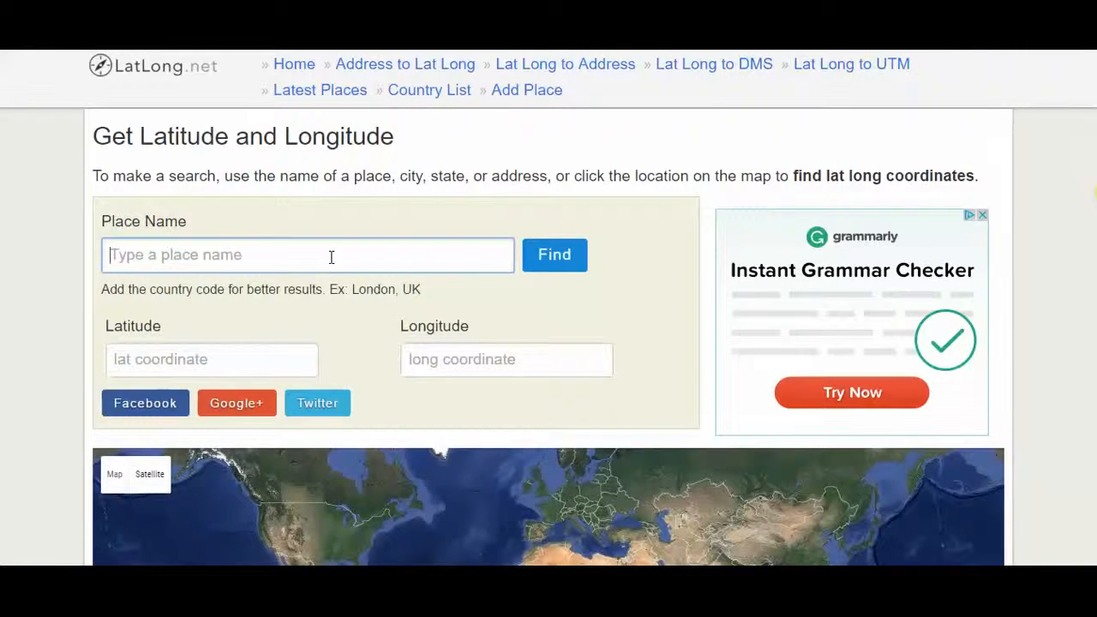
type("los angeles ca")
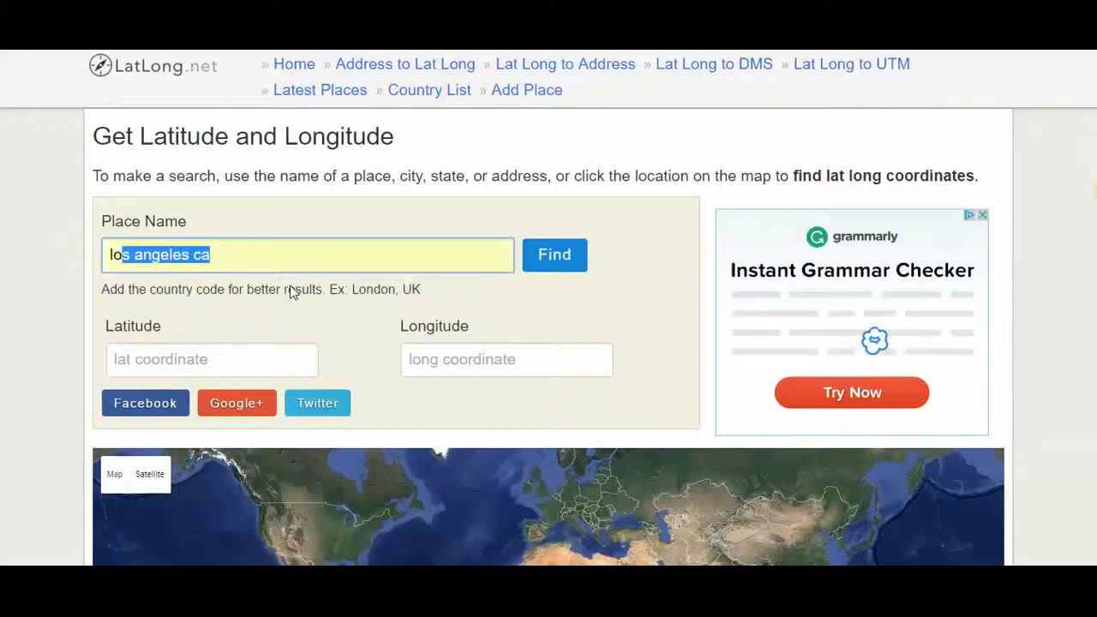
left_click(292, 283)
left_click(563, 271)
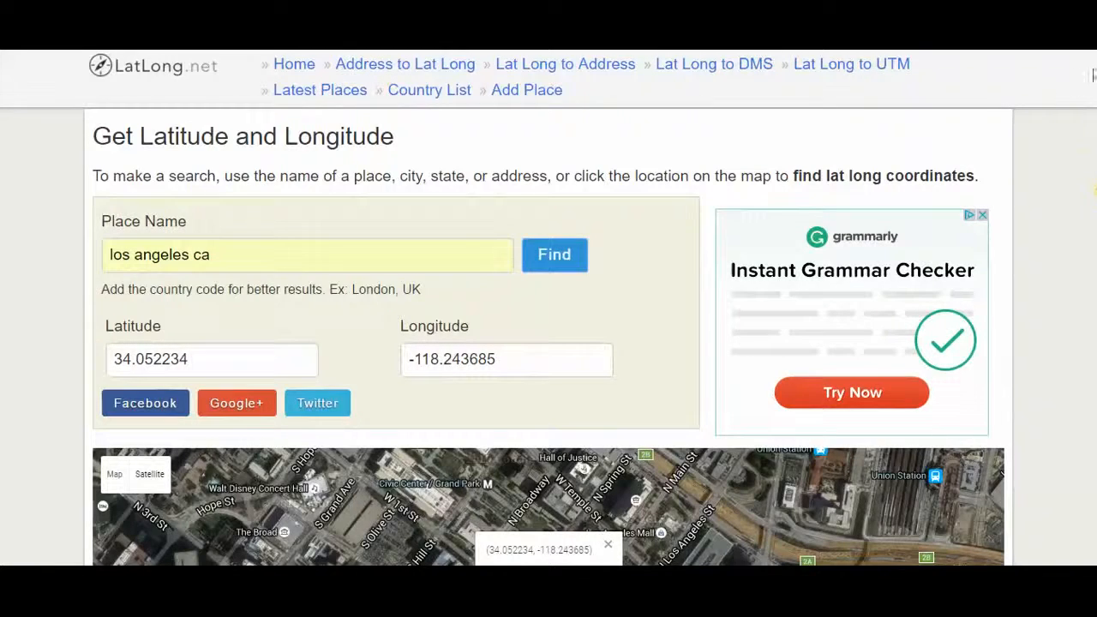
Highlight the coordinate pair in the map marker's popup, and the separate latitude and longitude values above the map
scroll(1089, 93, "down", 3)
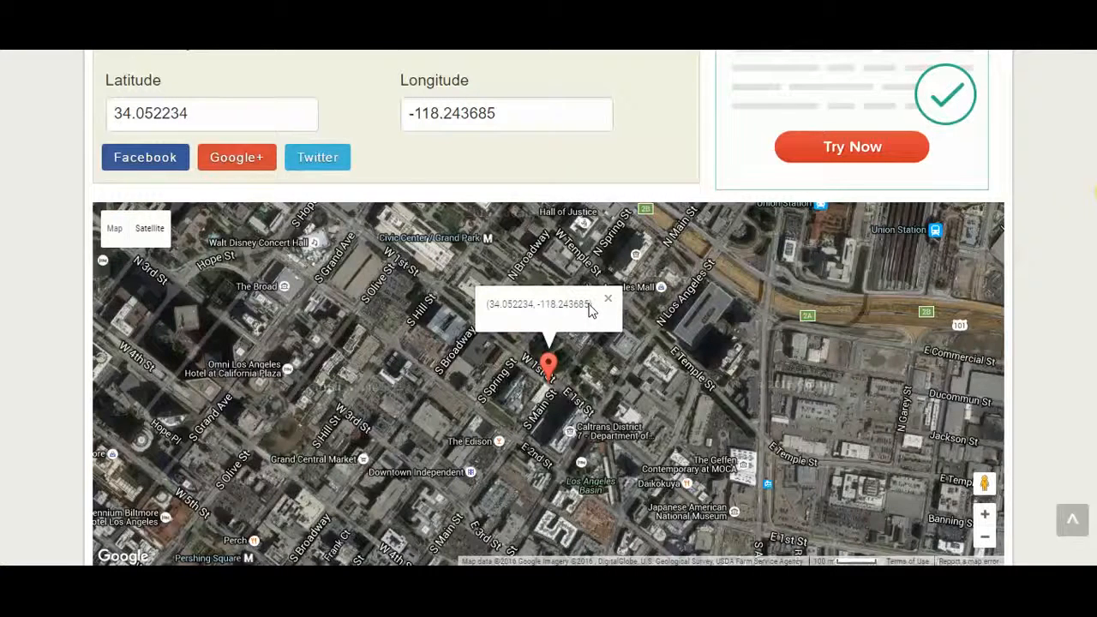
left_click_drag(588, 312, 492, 313)
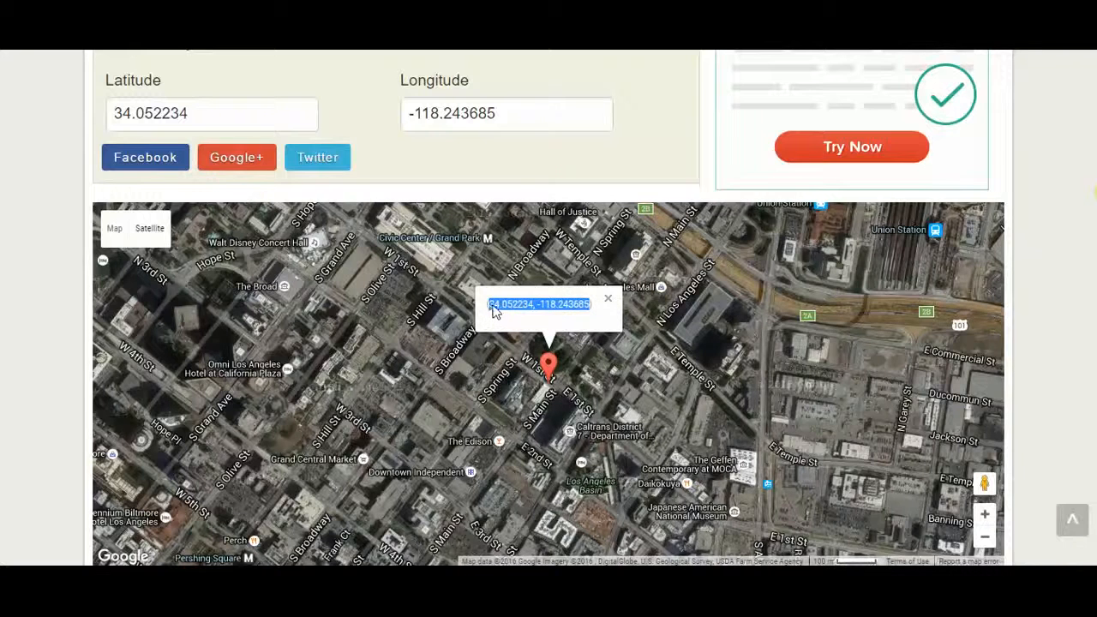
right_click(494, 311)
left_click(519, 316)
left_click_drag(194, 110, 108, 113)
left_click_drag(496, 113, 403, 116)
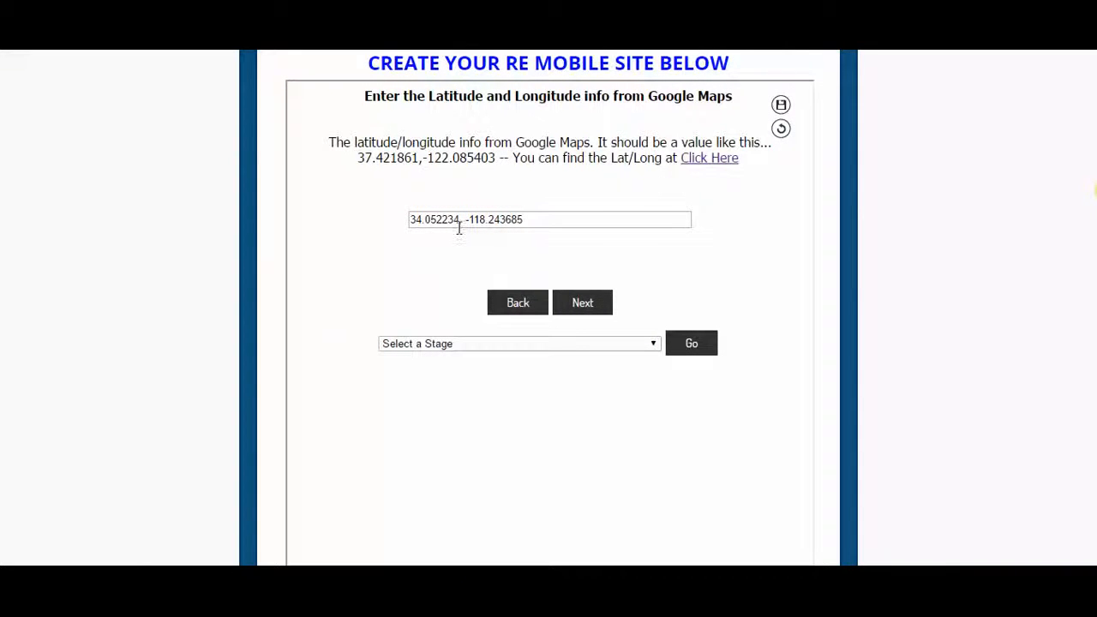
Compare the latitude, comma and longitude format in the mobile site form with the coordinate pair in LatLong.net's map popup
left_click_drag(460, 221, 385, 218)
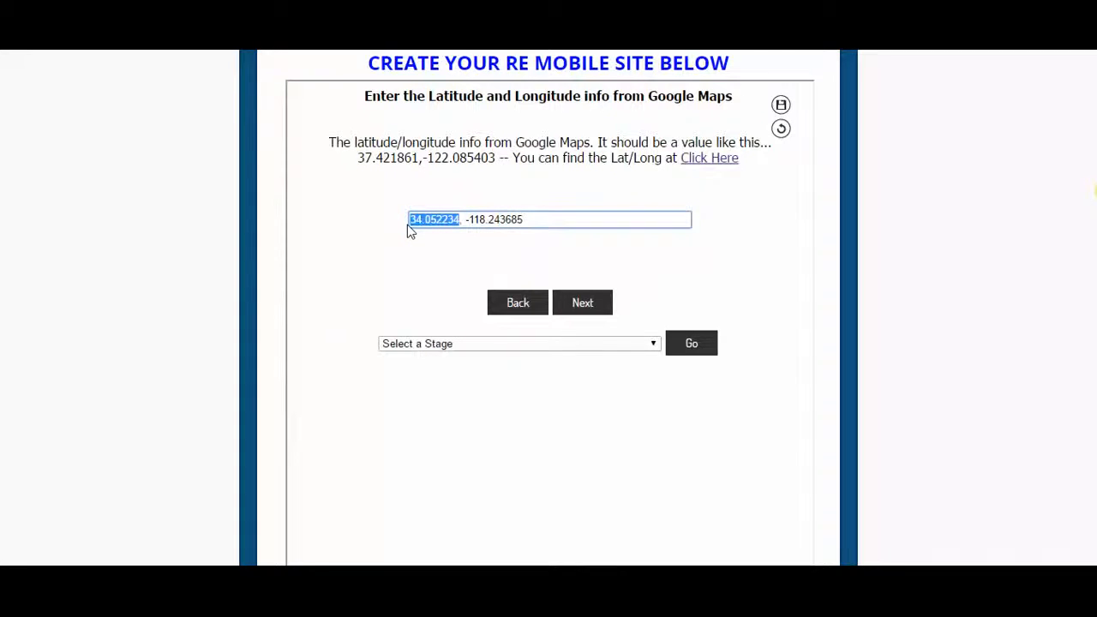
left_click(463, 220)
double_click(489, 220)
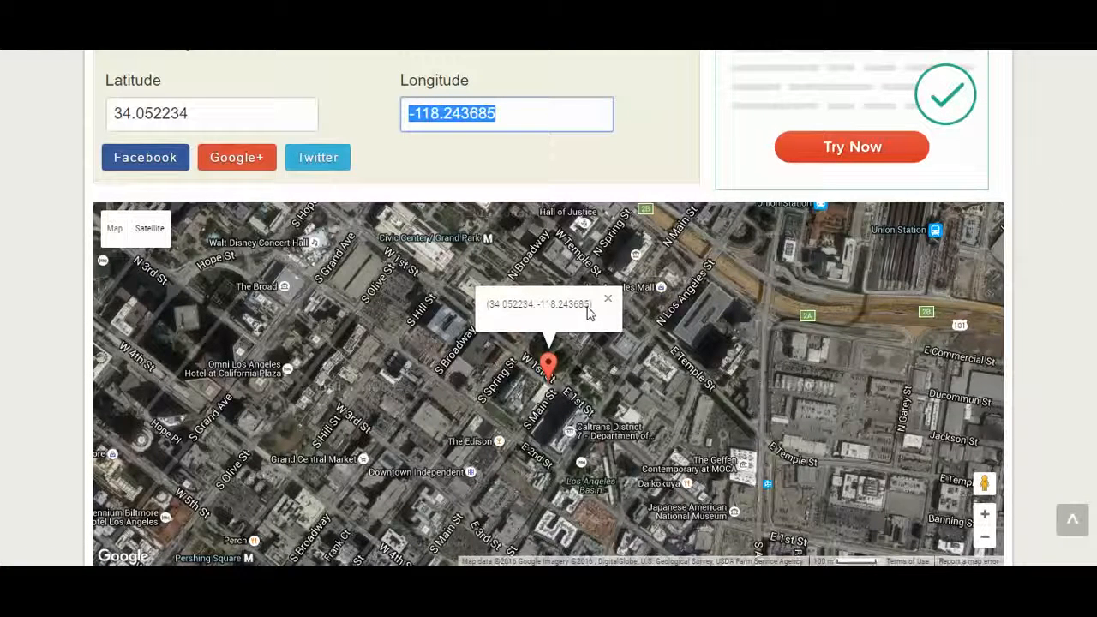
left_click_drag(588, 313, 492, 313)
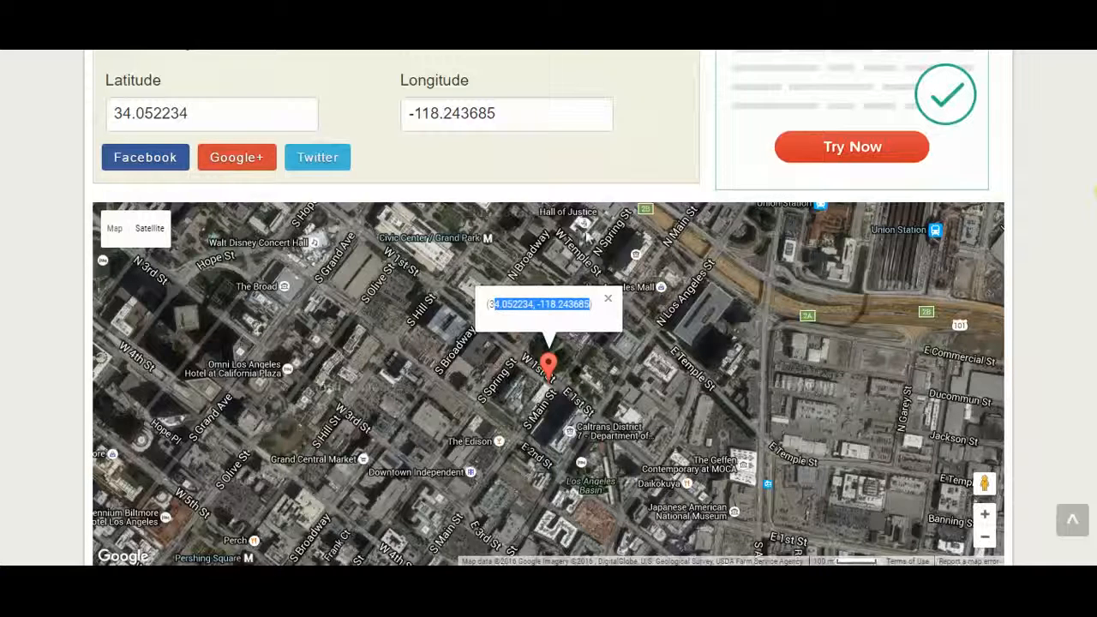
Copy the full coordinate pair from the map marker's popup on LatLong.net
triple_click(592, 314)
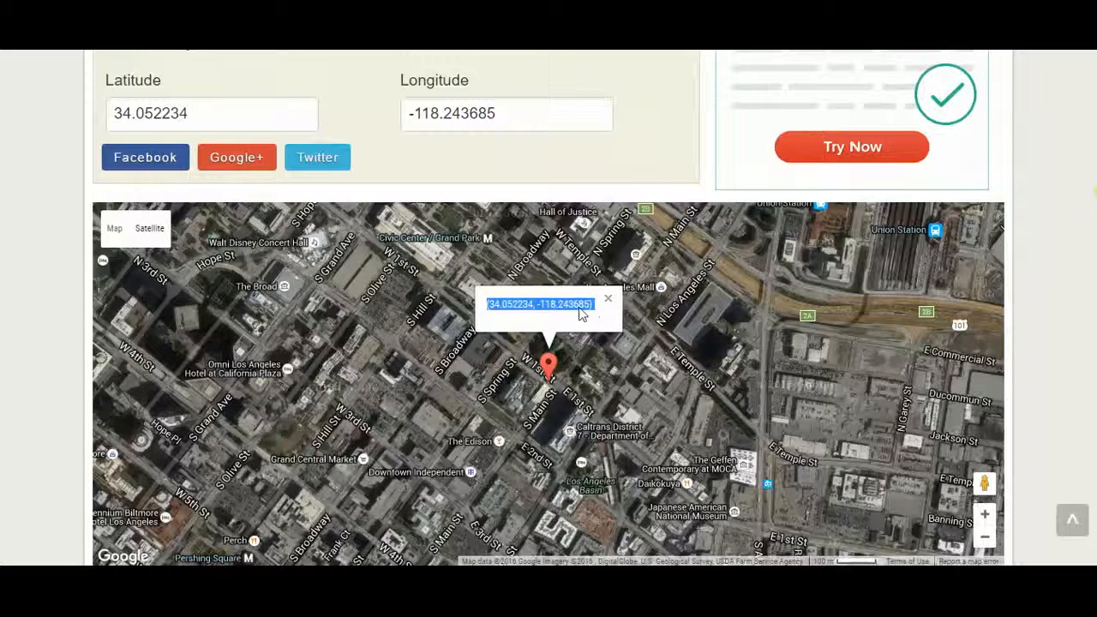
right_click(506, 309)
left_click(525, 313)
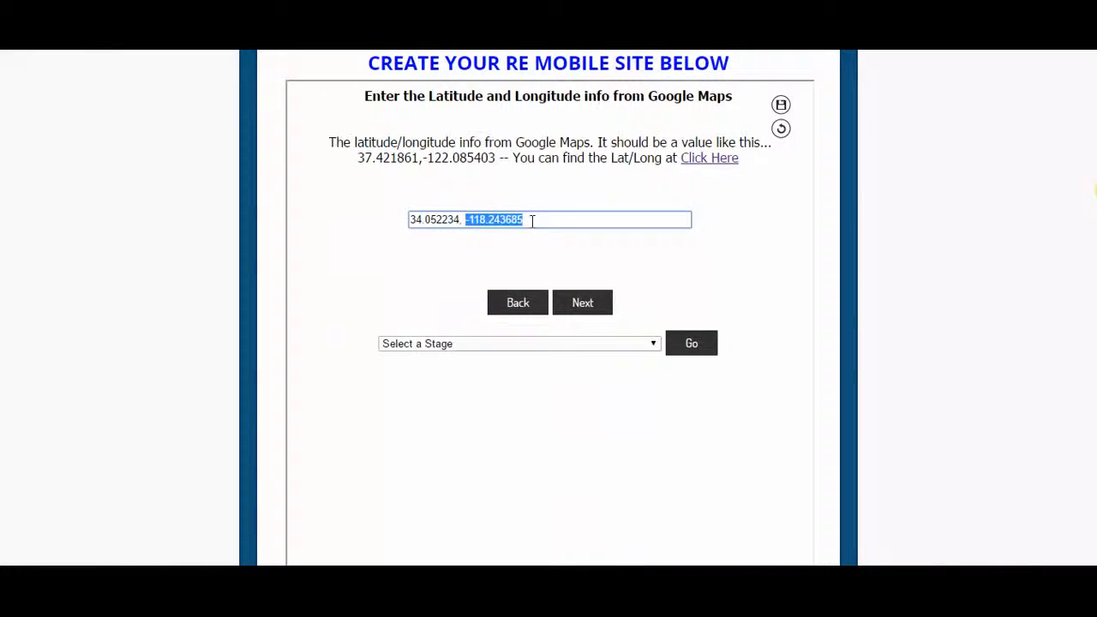
Replace the latitude/longitude entry in the mobile site form with the copied pair, strip its parentheses to leave 34.052234, -118.243685, and submit it
left_click(529, 220)
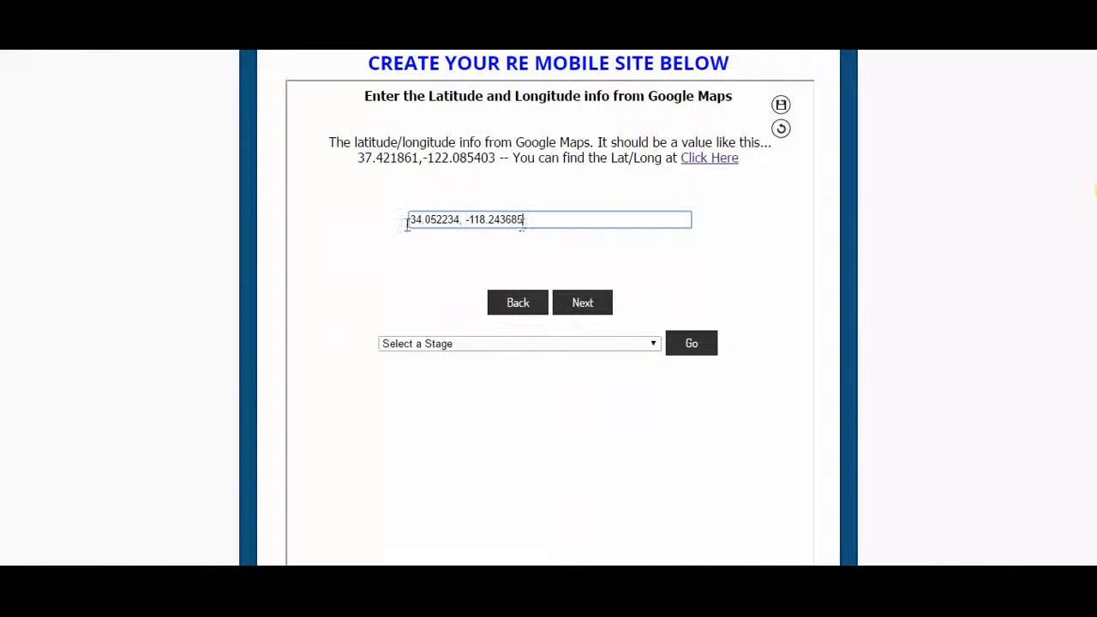
triple_click(409, 222)
right_click(437, 219)
left_click(461, 286)
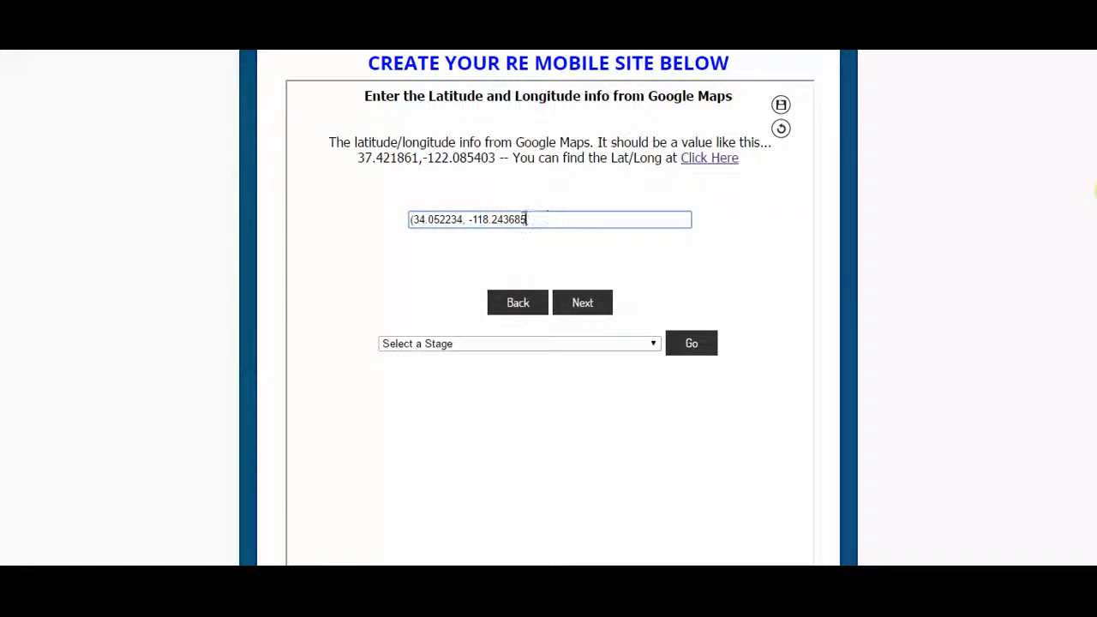
left_click(413, 220)
key("BackSpace")
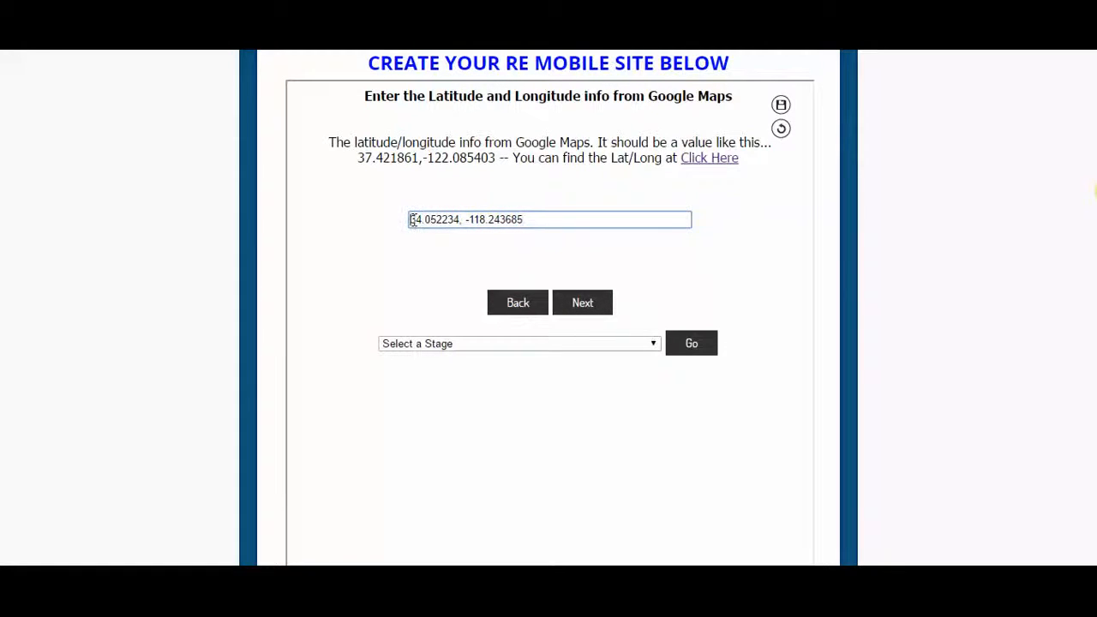
left_click(415, 270)
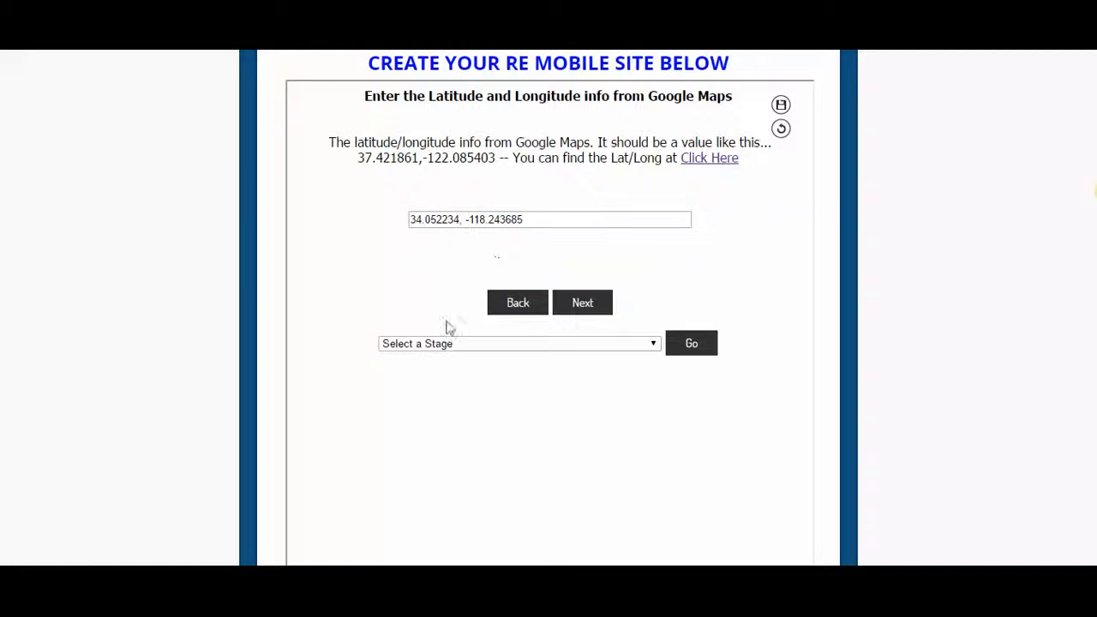
left_click(578, 311)
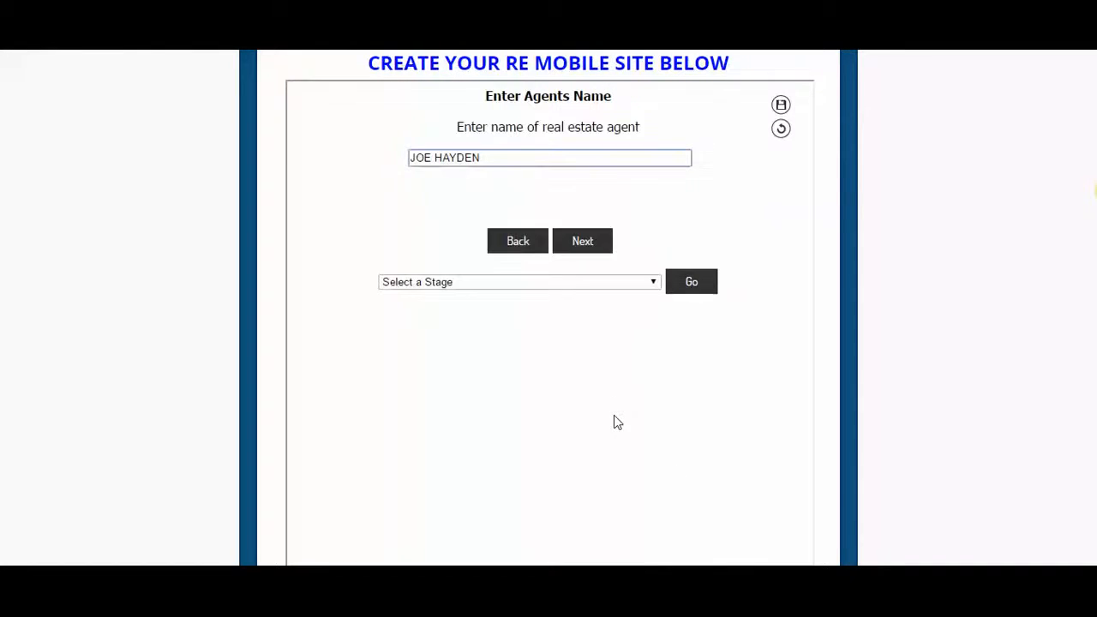
Accept the prefilled agent name and keep agent-photo-male.jpg as the agent photo, checking the recommended 200px size
left_click(478, 158)
left_click(417, 211)
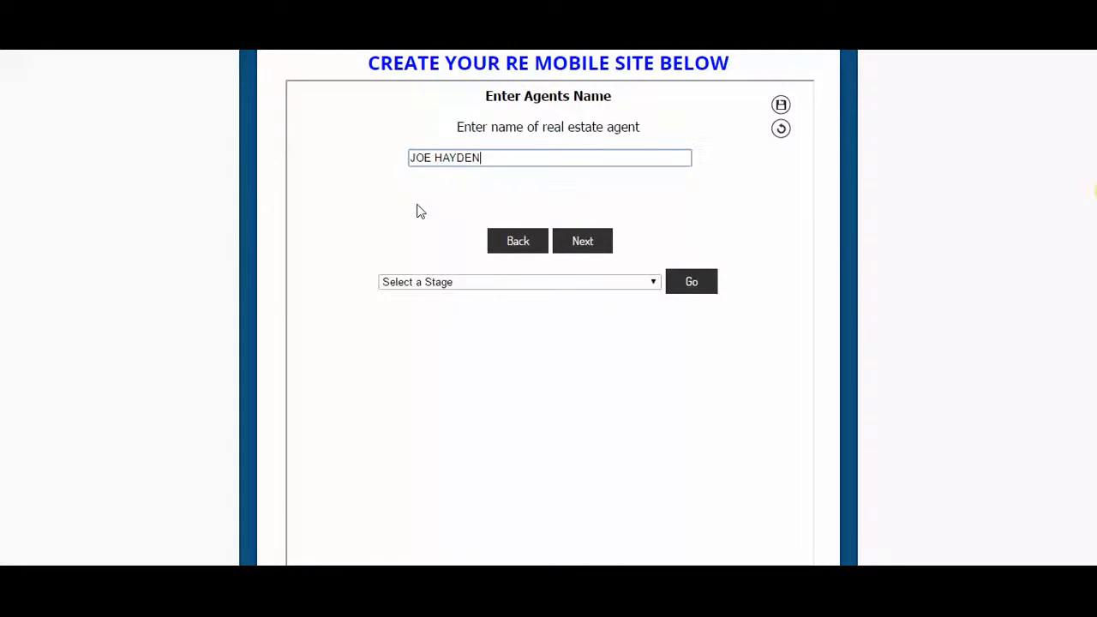
left_click(583, 242)
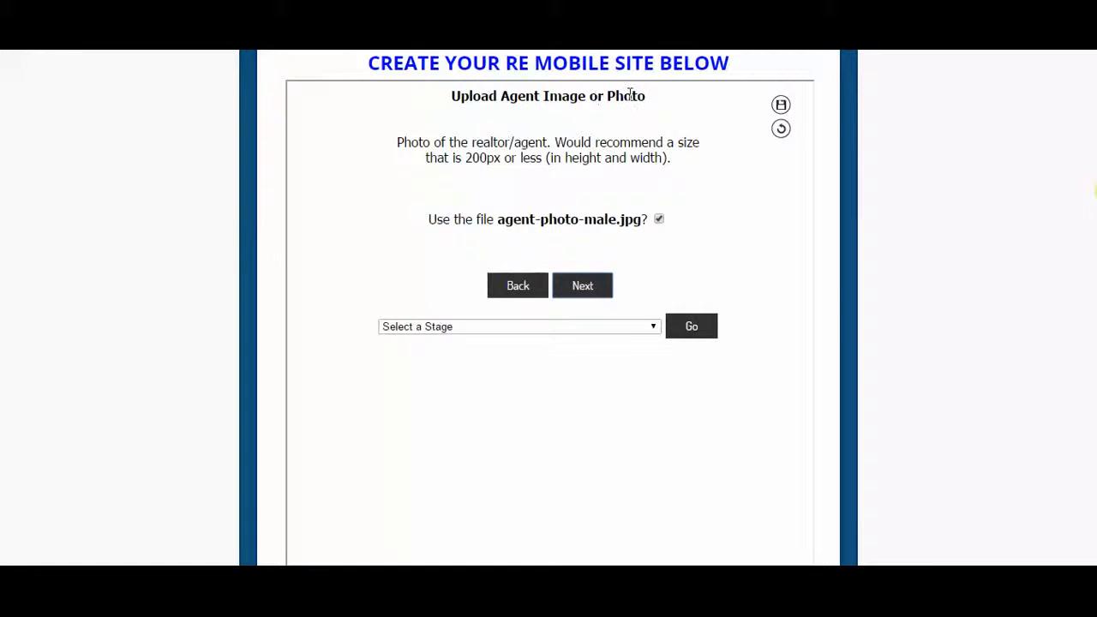
left_click_drag(579, 221, 596, 220)
left_click(598, 229)
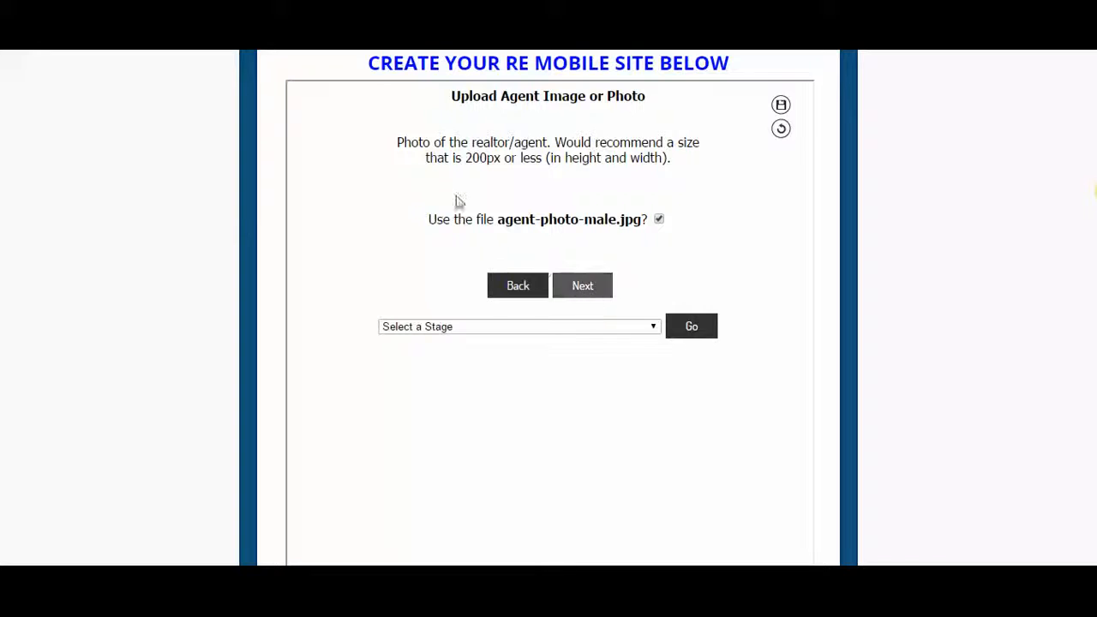
left_click_drag(465, 158, 504, 158)
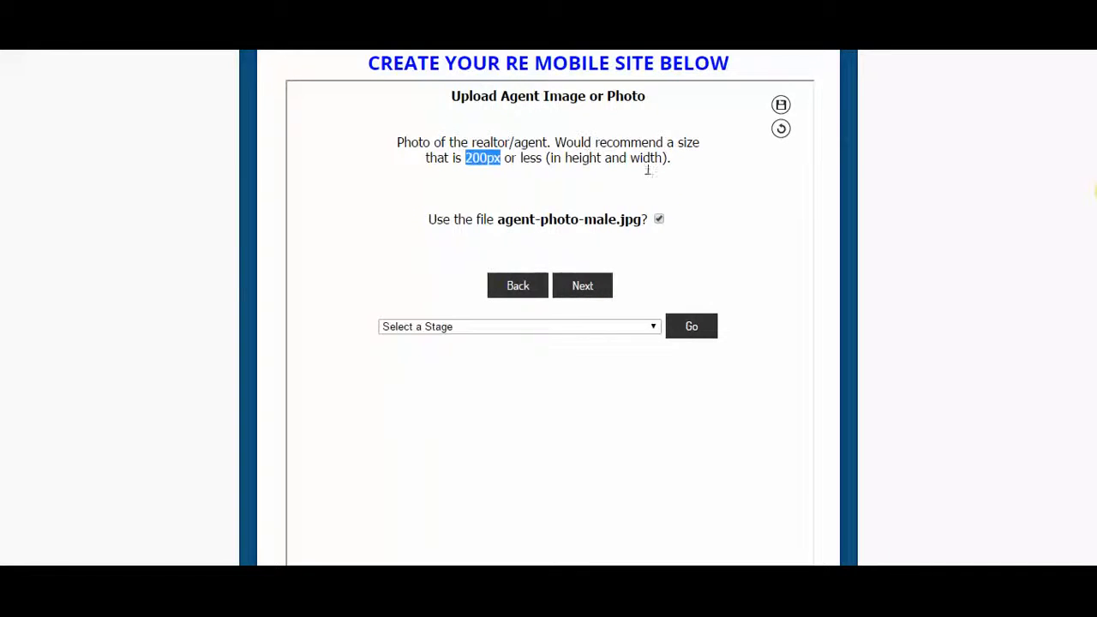
left_click(574, 287)
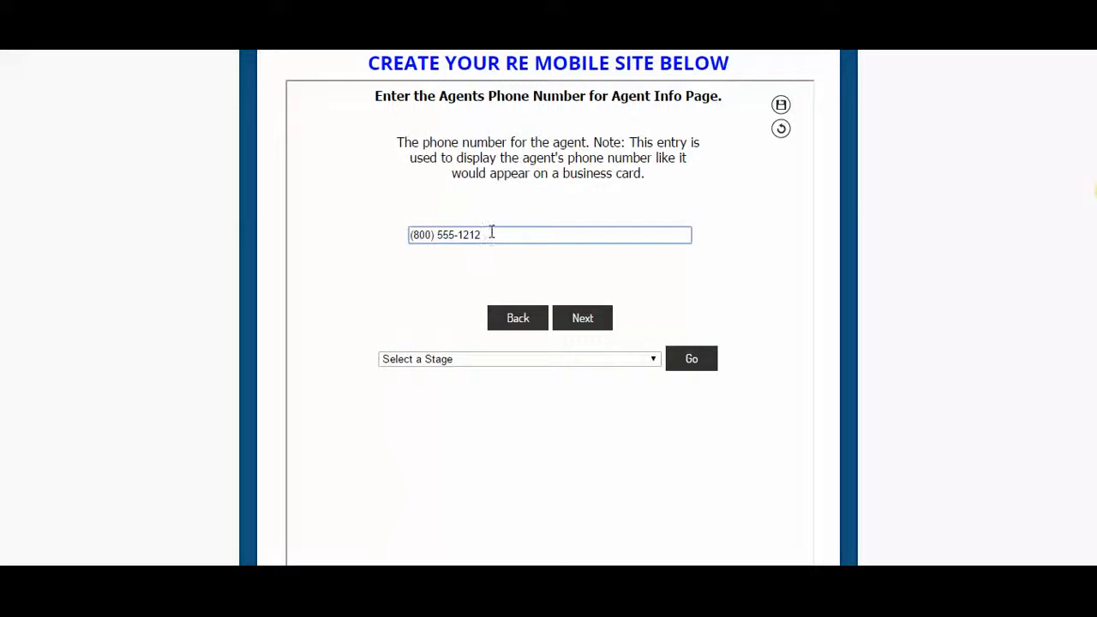
Review and accept the prefilled agent phone number and the email displayed on the agent profile
left_click_drag(493, 236, 368, 235)
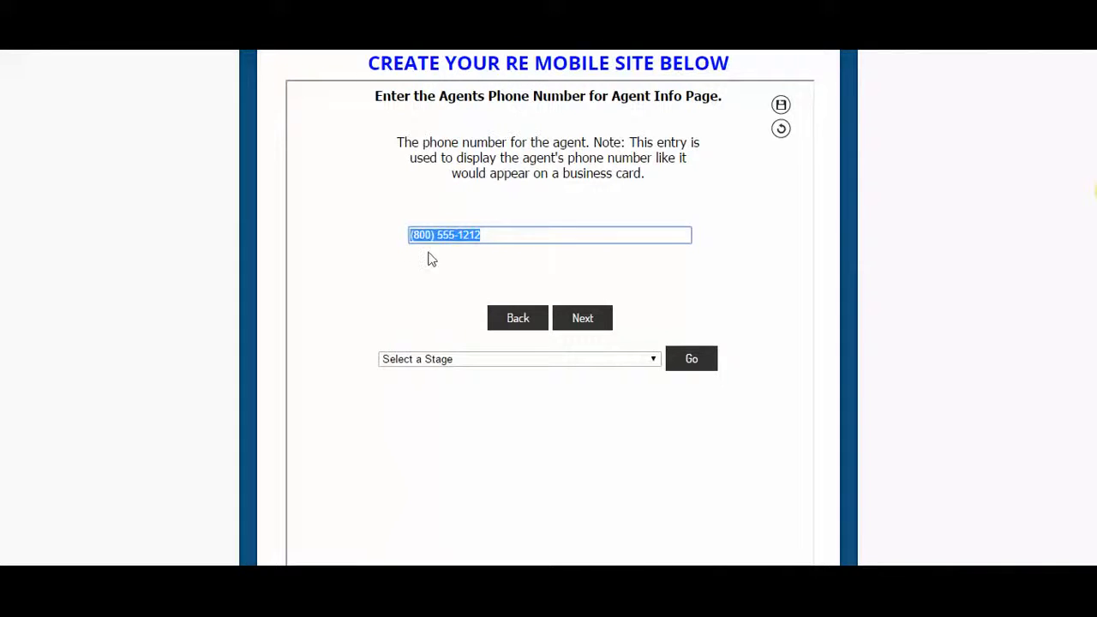
left_click(489, 237)
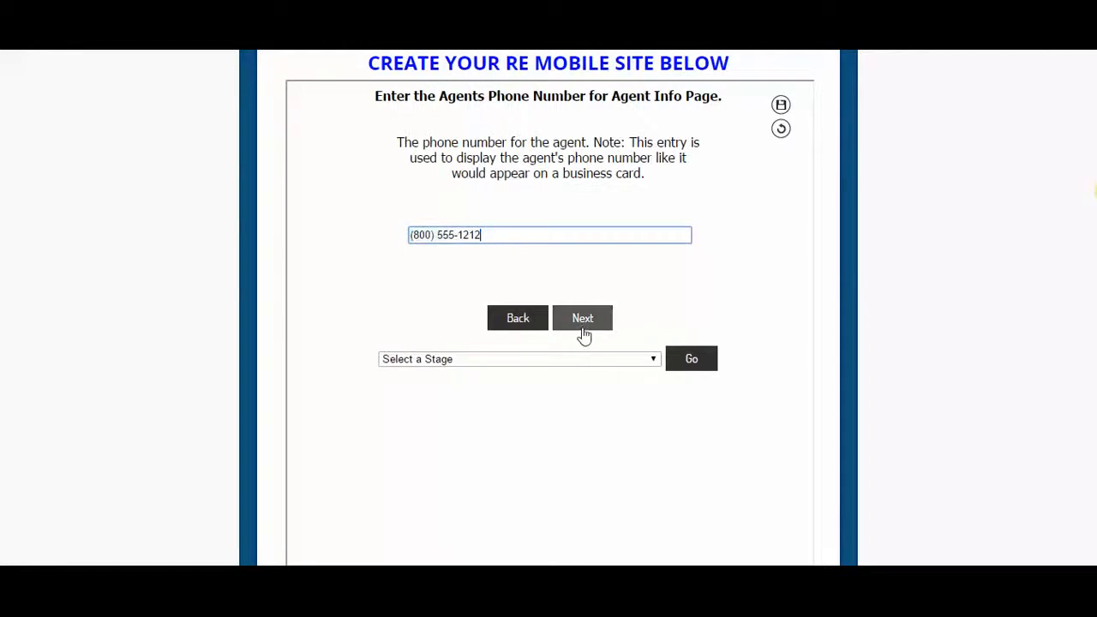
left_click(583, 320)
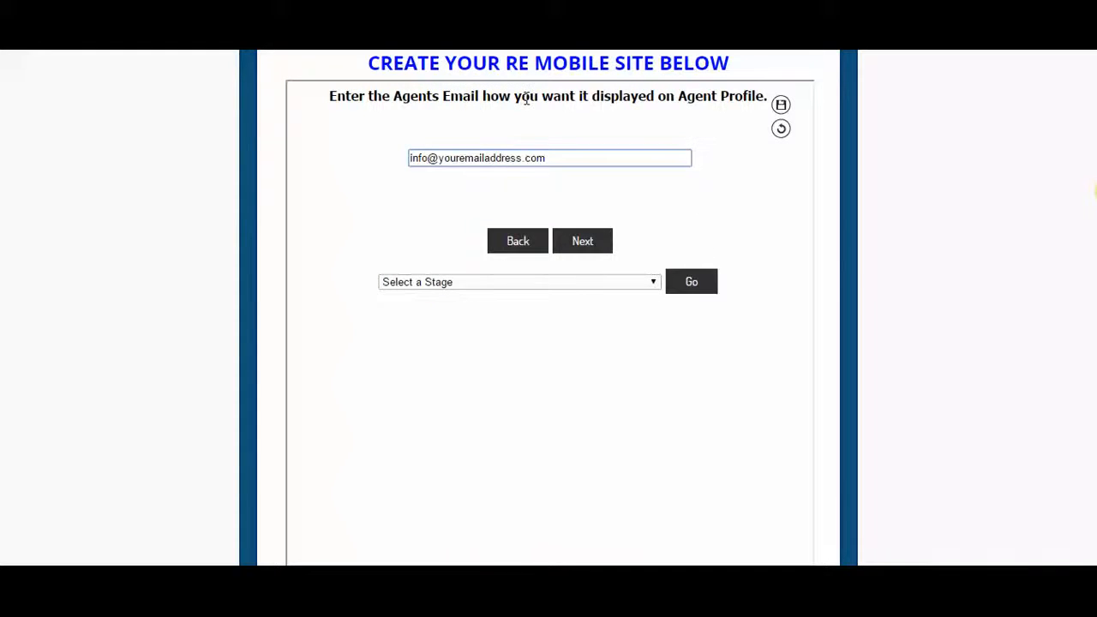
left_click_drag(546, 157, 335, 157)
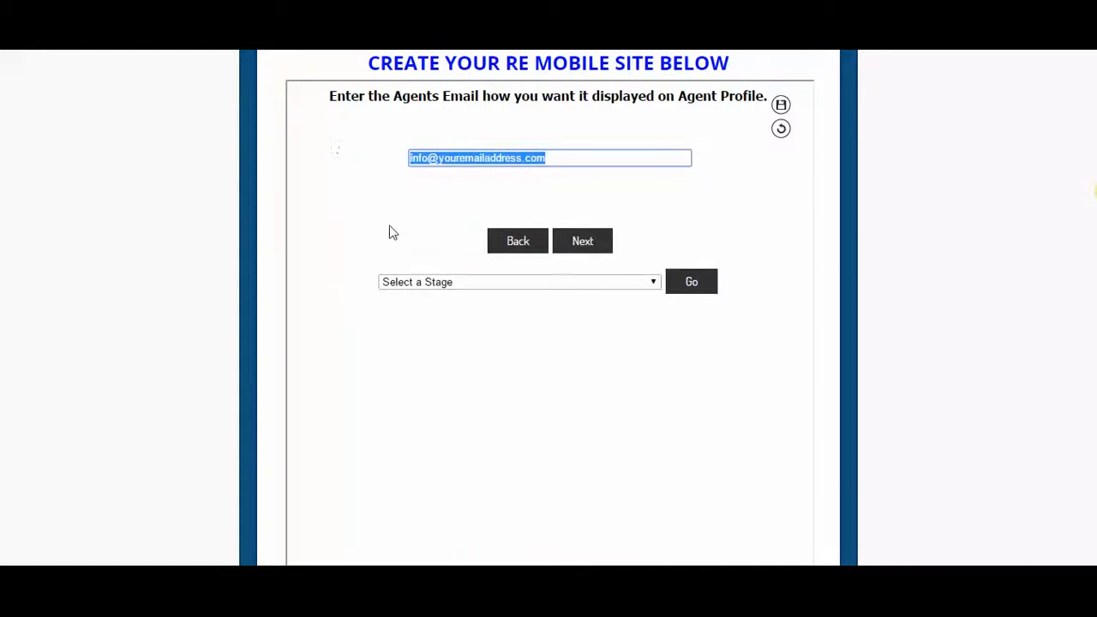
left_click(552, 158)
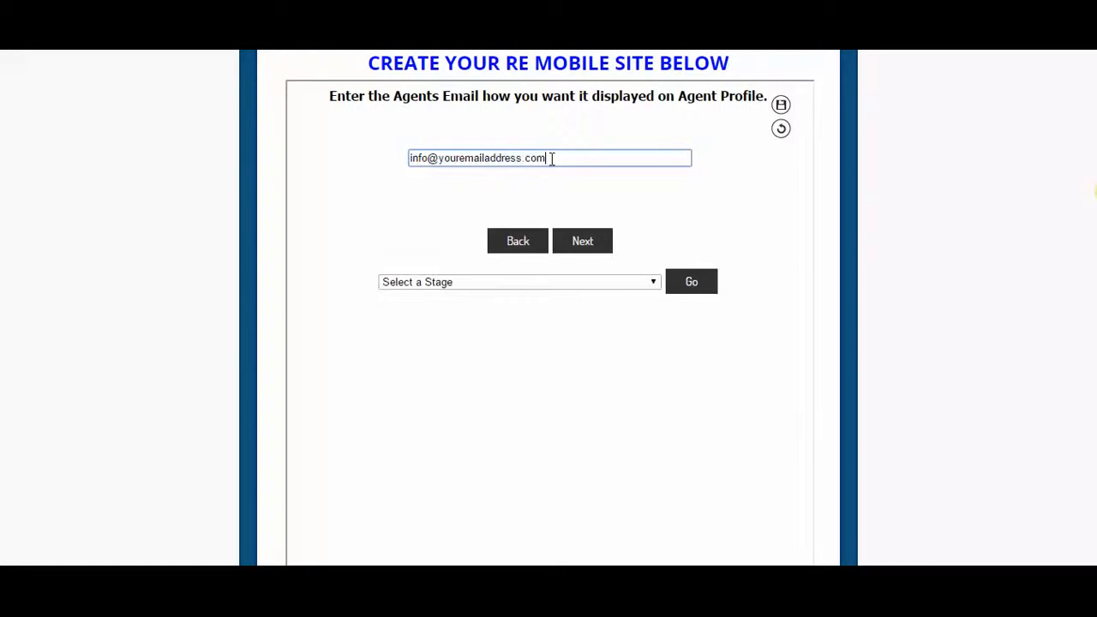
left_click(566, 241)
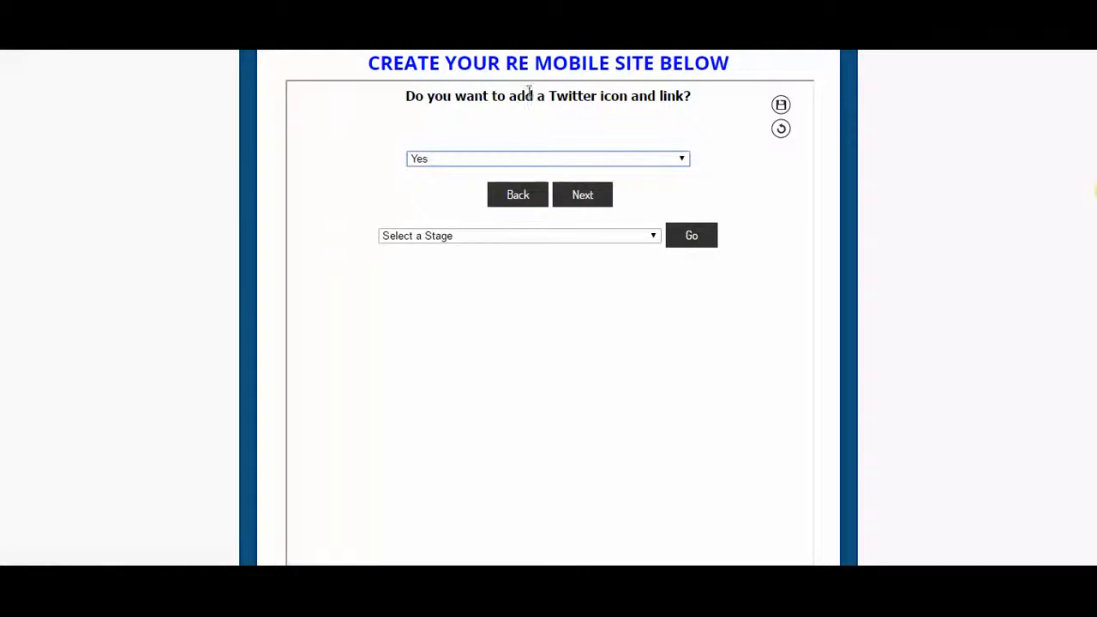
left_click(576, 199)
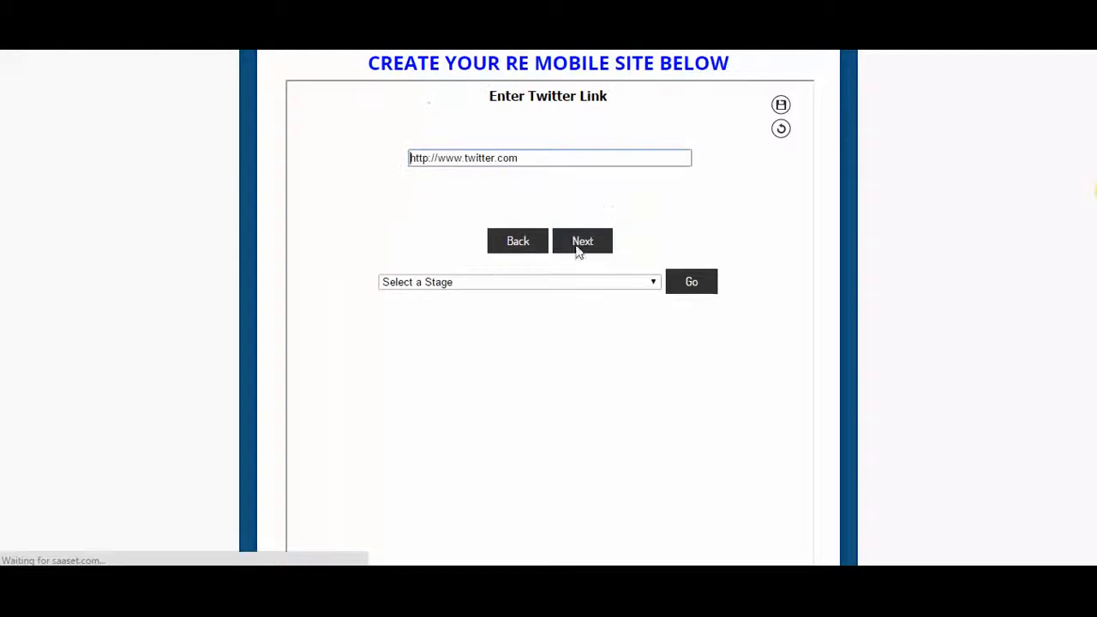
left_click(520, 158)
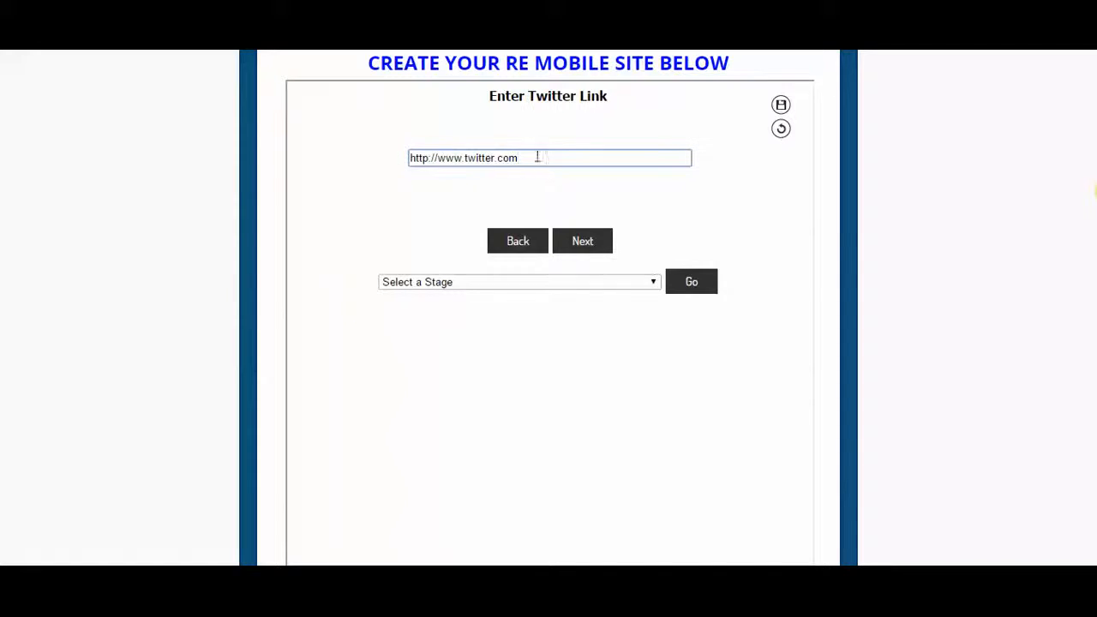
left_click(597, 241)
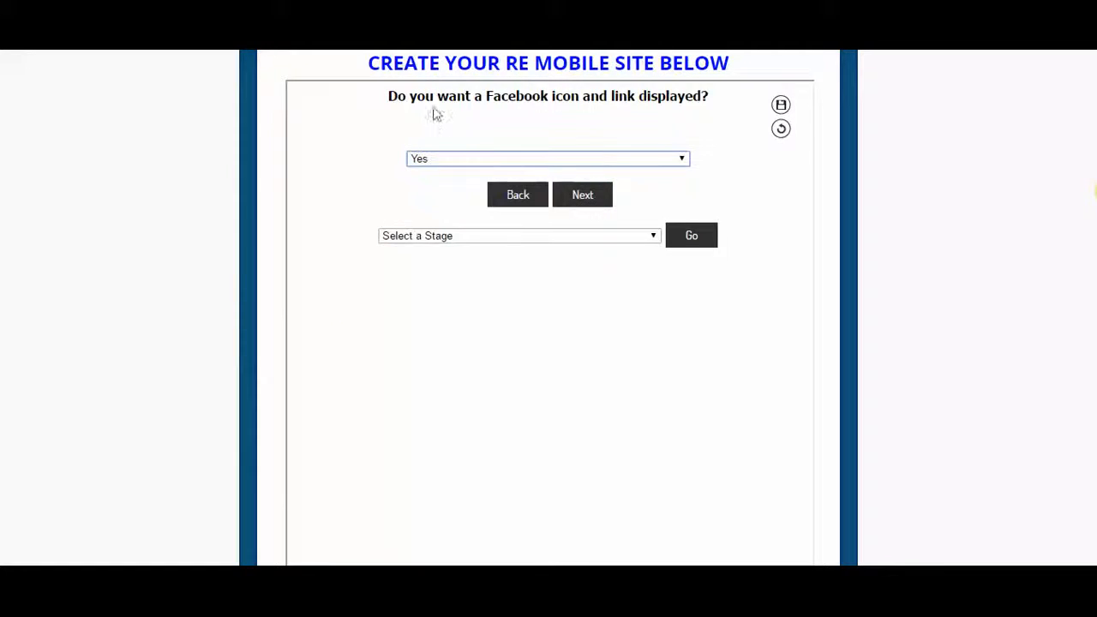
left_click(582, 199)
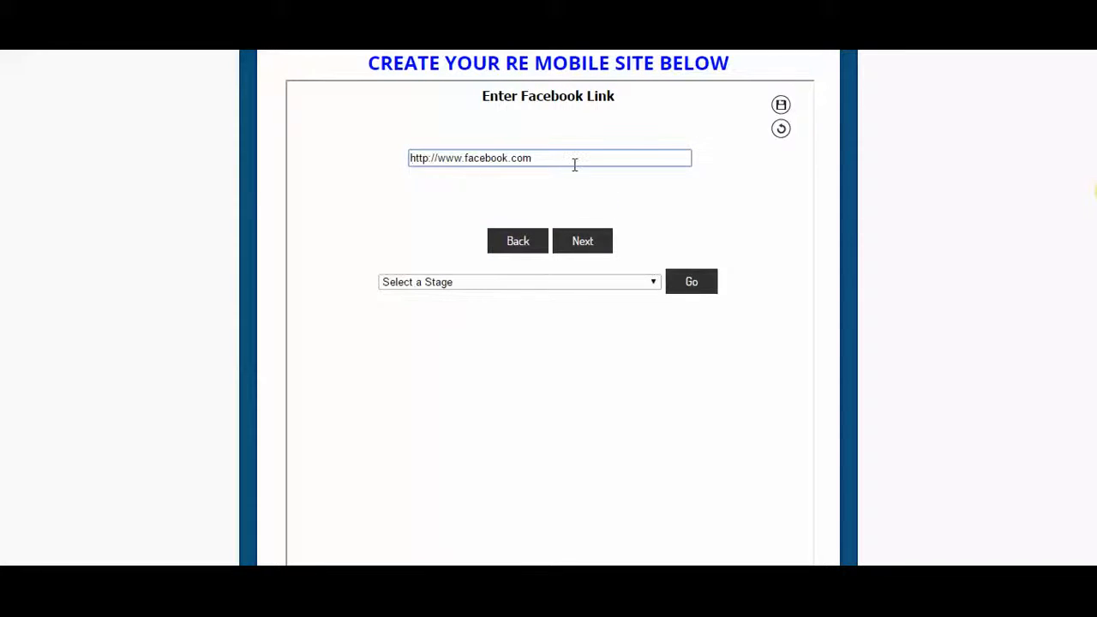
left_click(587, 248)
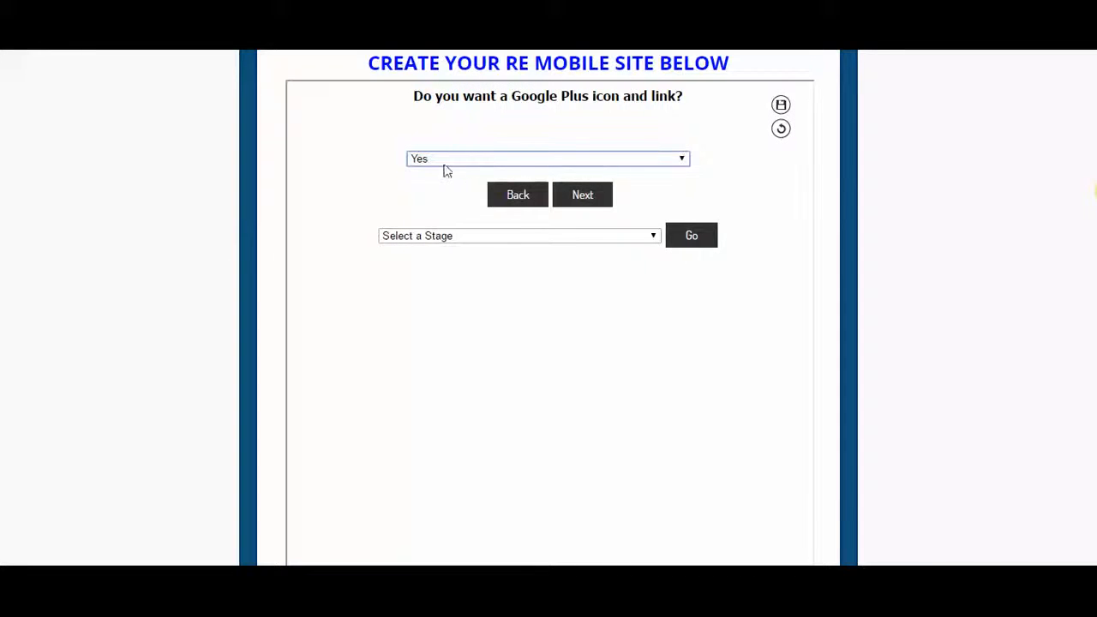
left_click(581, 197)
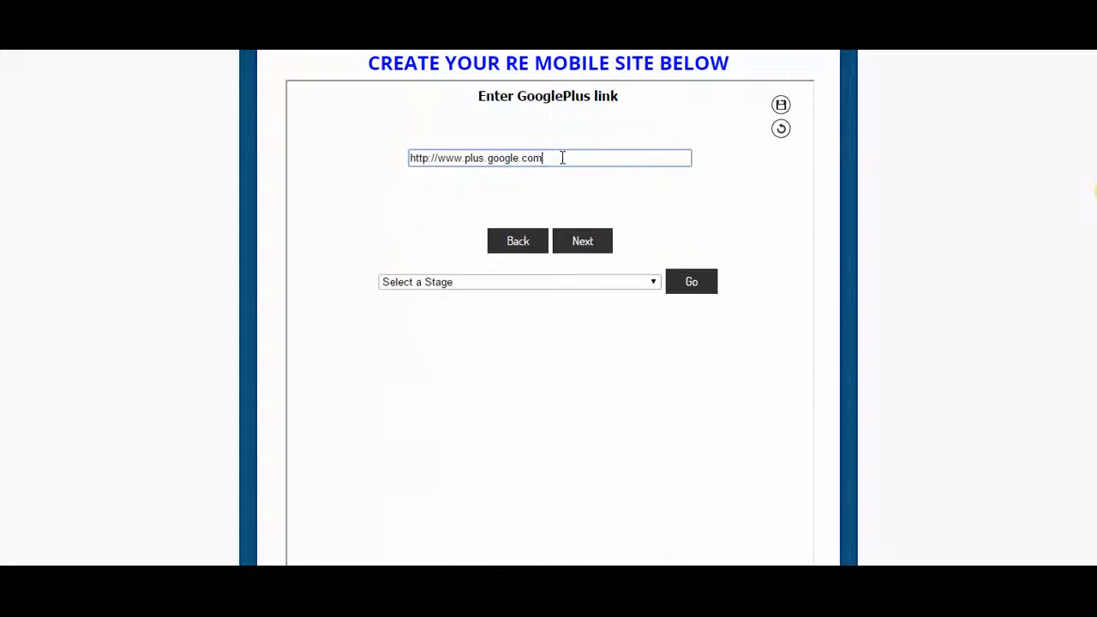
left_click(585, 247)
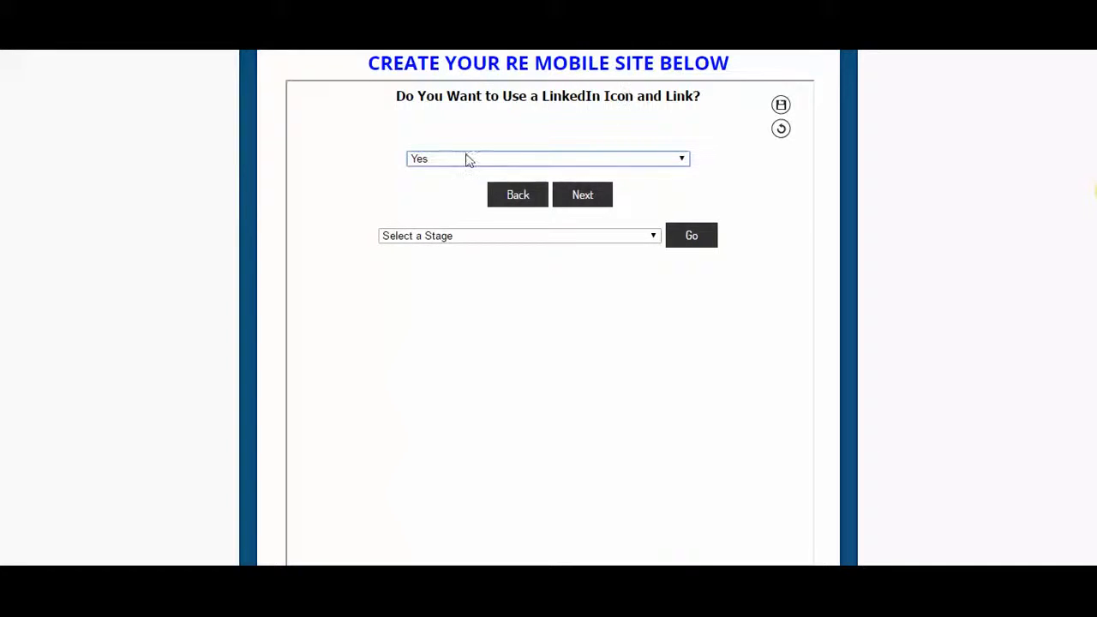
left_click(576, 190)
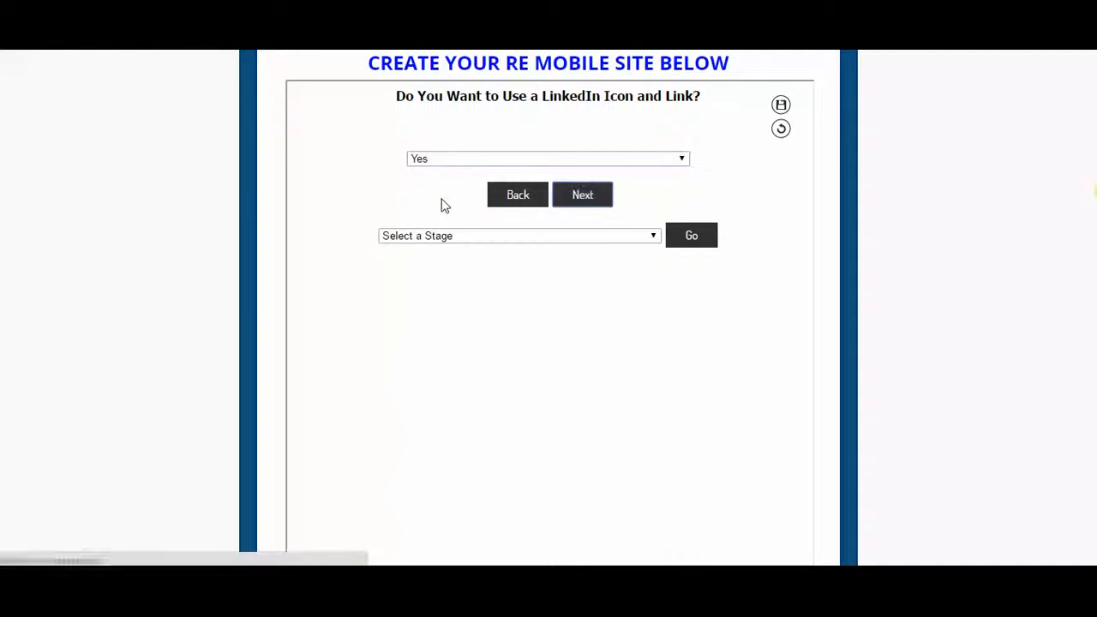
left_click(550, 158)
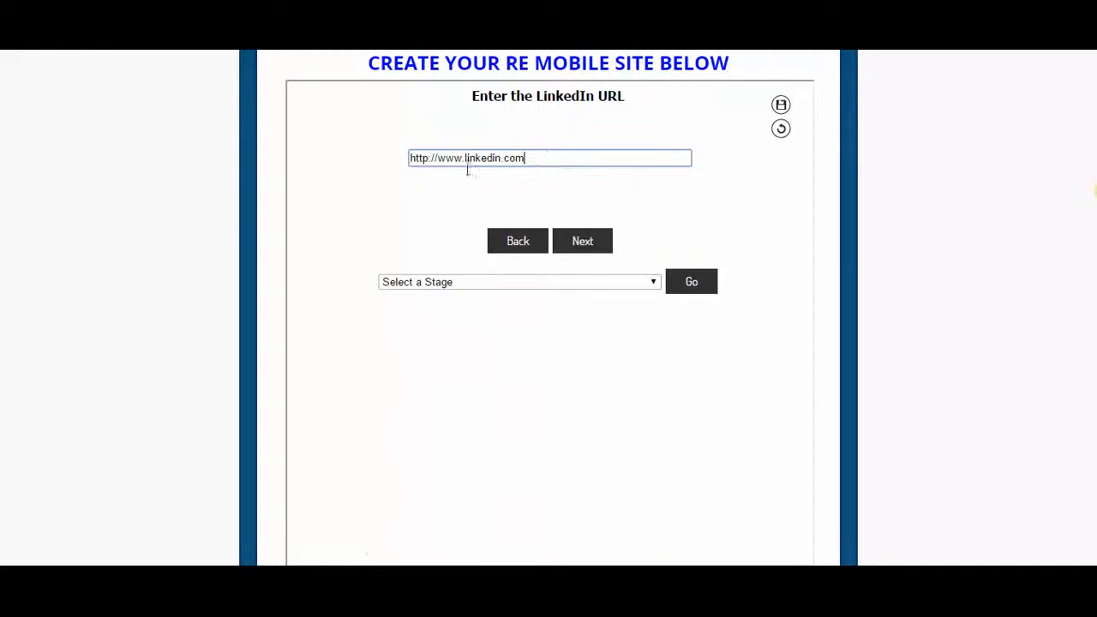
left_click(580, 242)
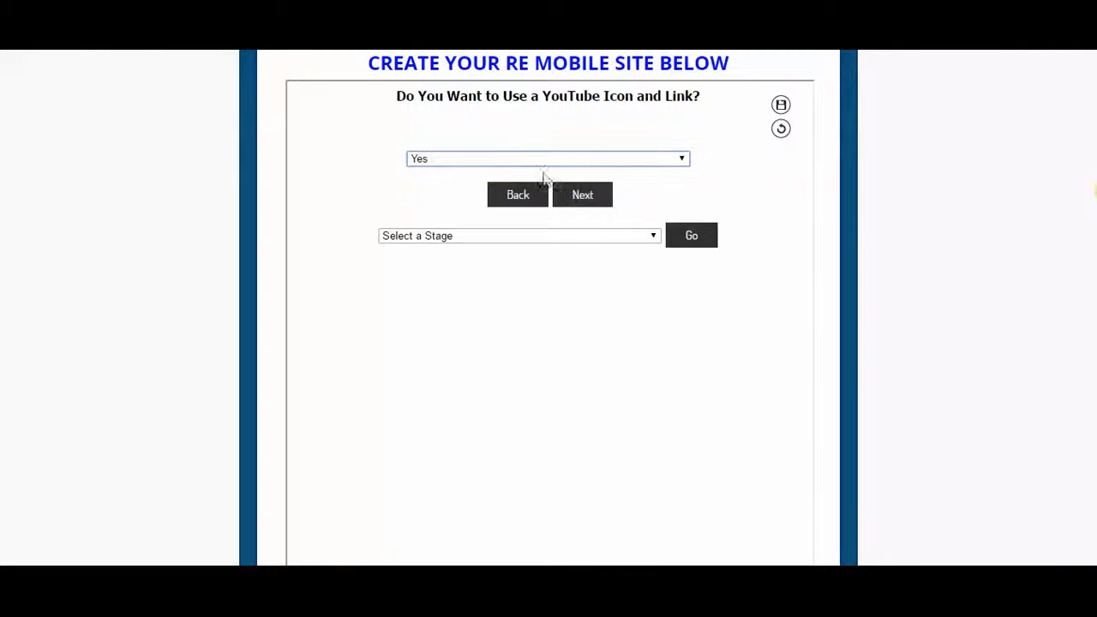
left_click(583, 202)
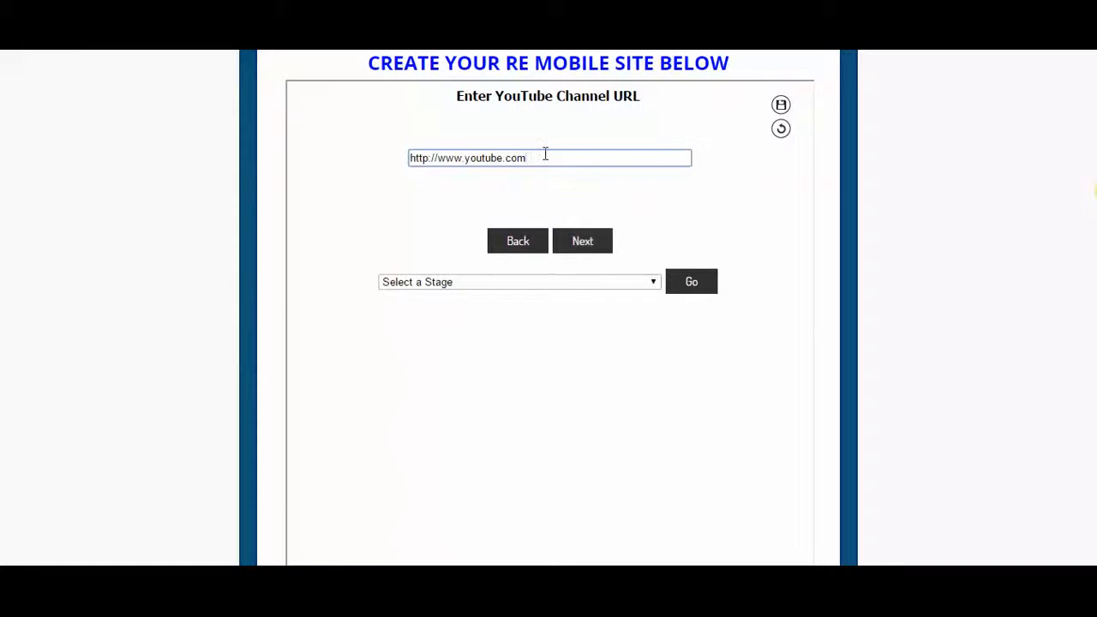
left_click(569, 234)
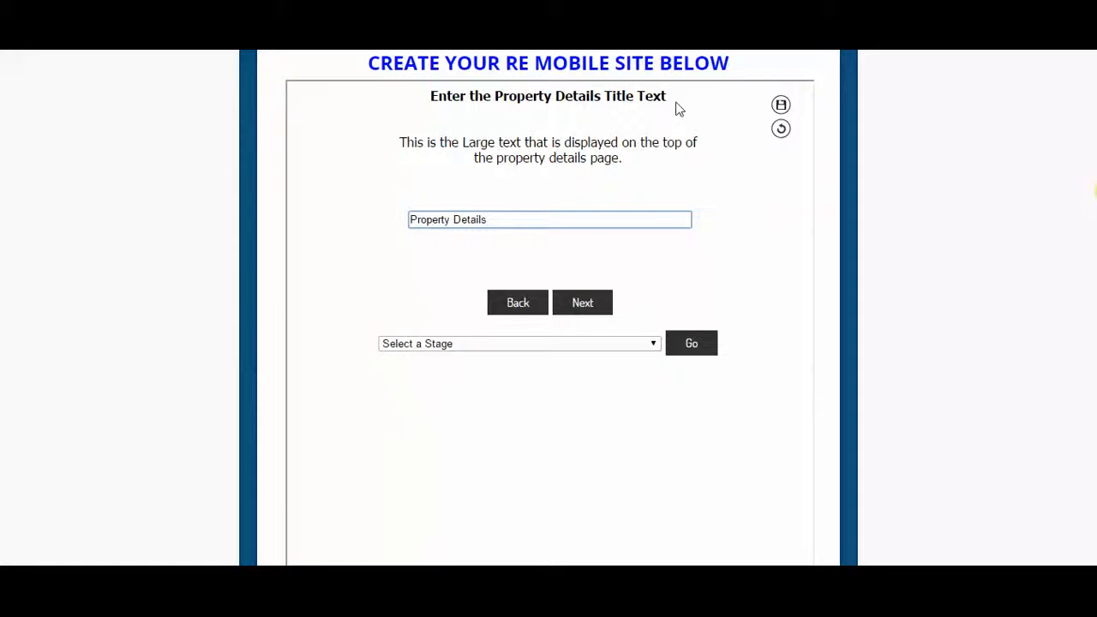
Keep "Property Details" as the property page title and house-description-page.jpg as its image, checking the 400px maximum width
left_click_drag(485, 216, 342, 206)
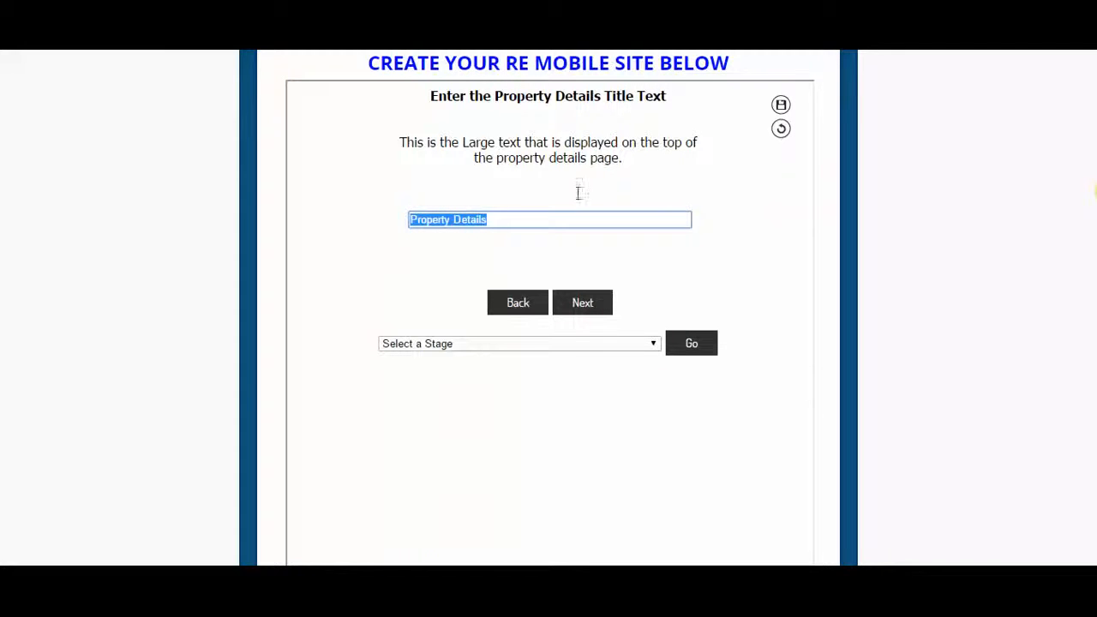
left_click(584, 303)
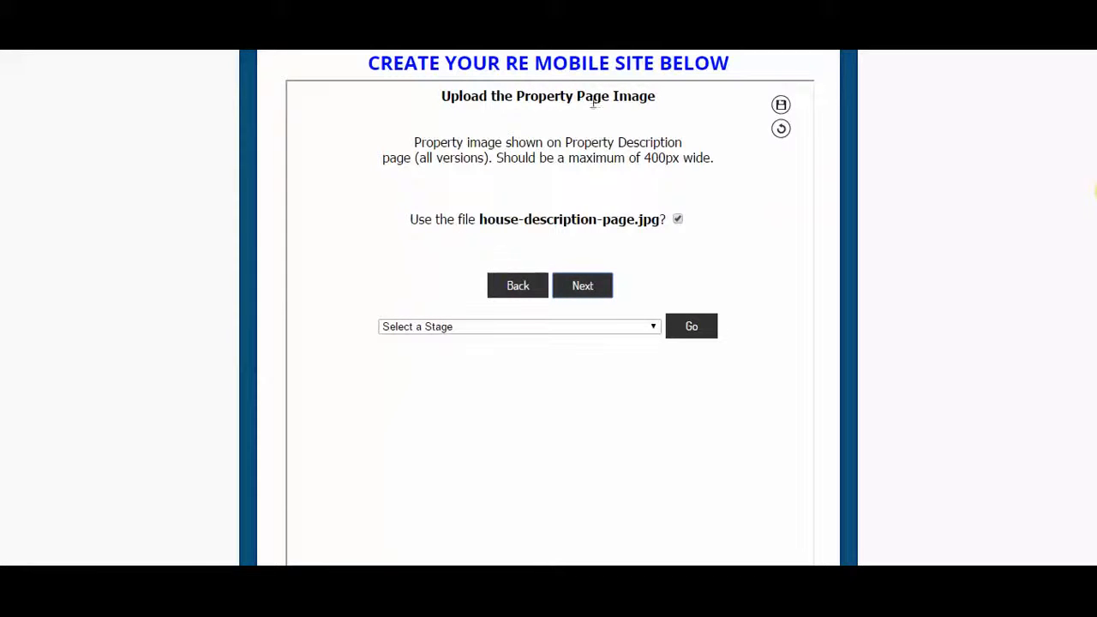
left_click_drag(612, 96, 633, 96)
left_click(656, 101)
left_click_drag(645, 159, 678, 158)
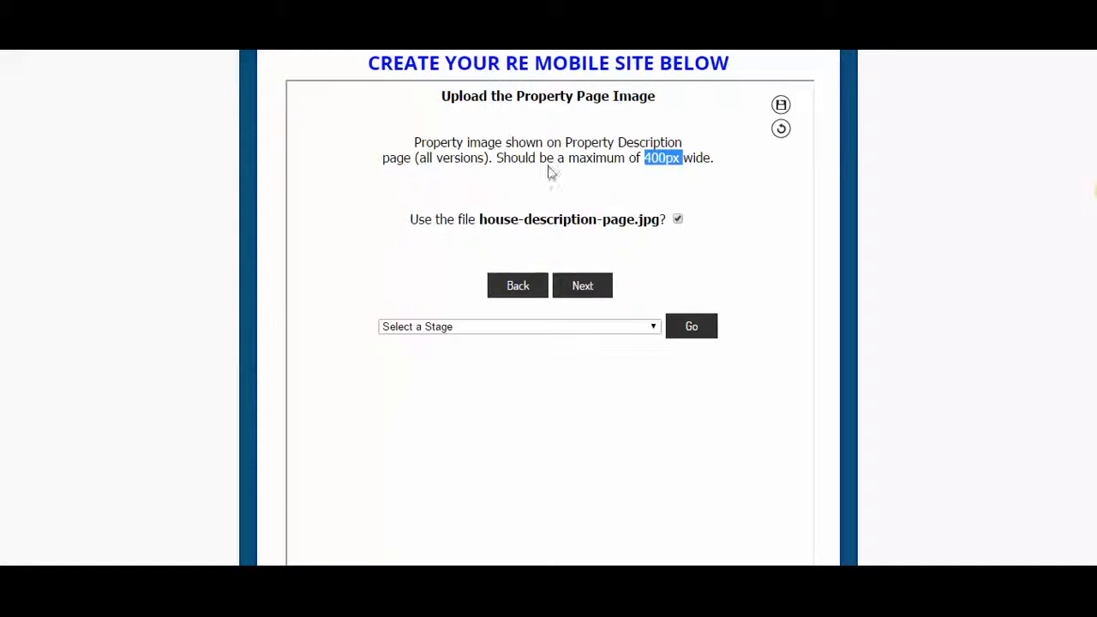
left_click(681, 161)
left_click_drag(682, 162, 649, 160)
left_click(584, 286)
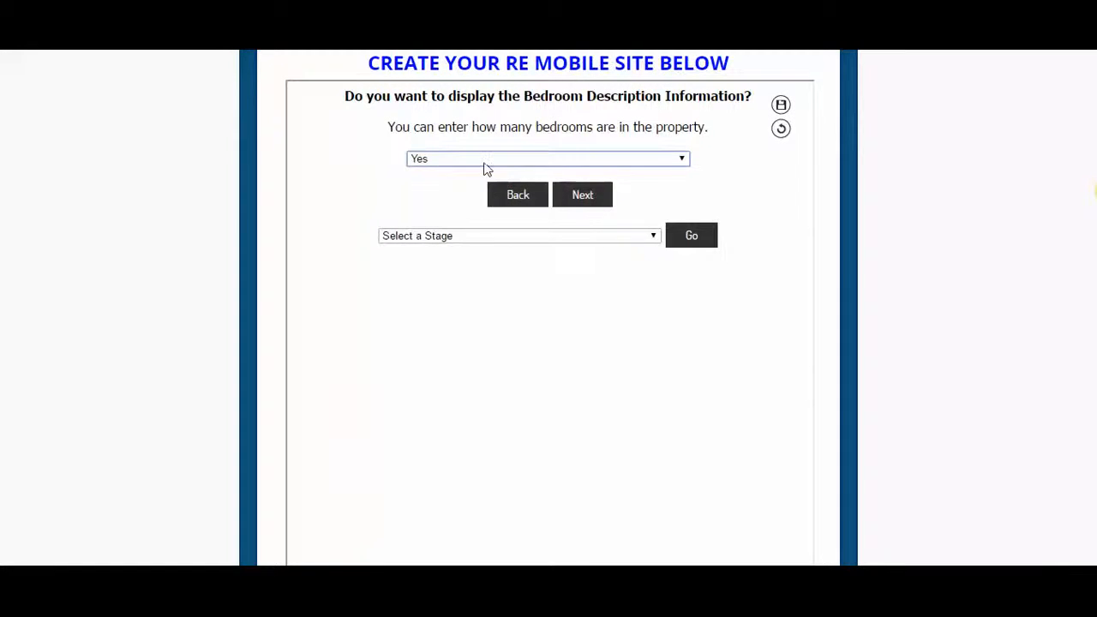
Keep the bedroom information set to Yes, with "Bedrooms" as its label and 5 as the number of bedrooms
left_click(577, 199)
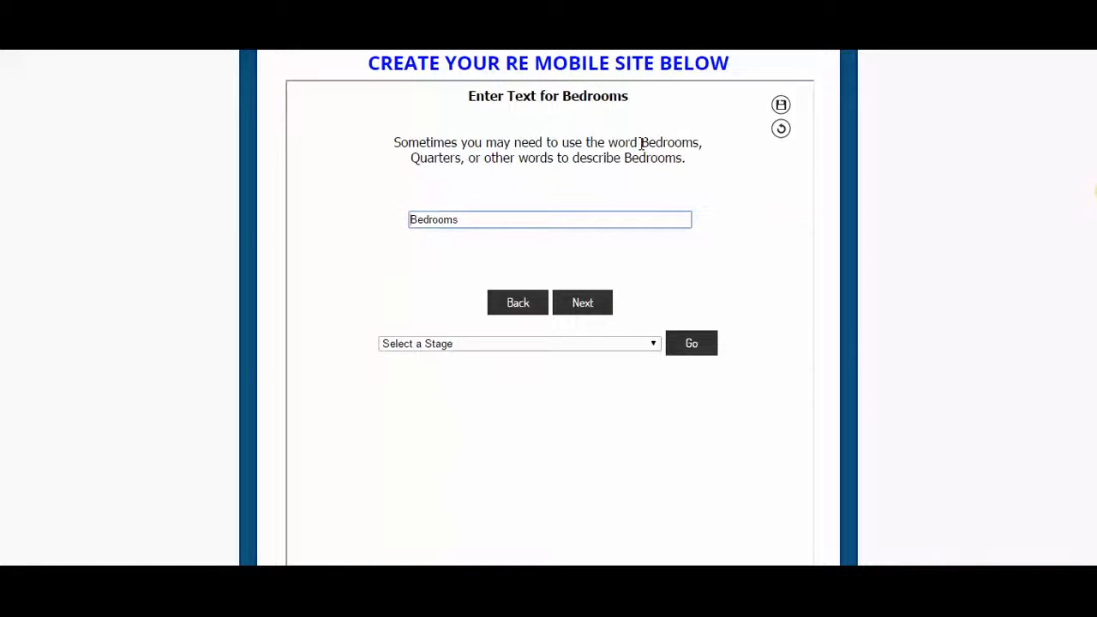
left_click_drag(641, 144, 701, 137)
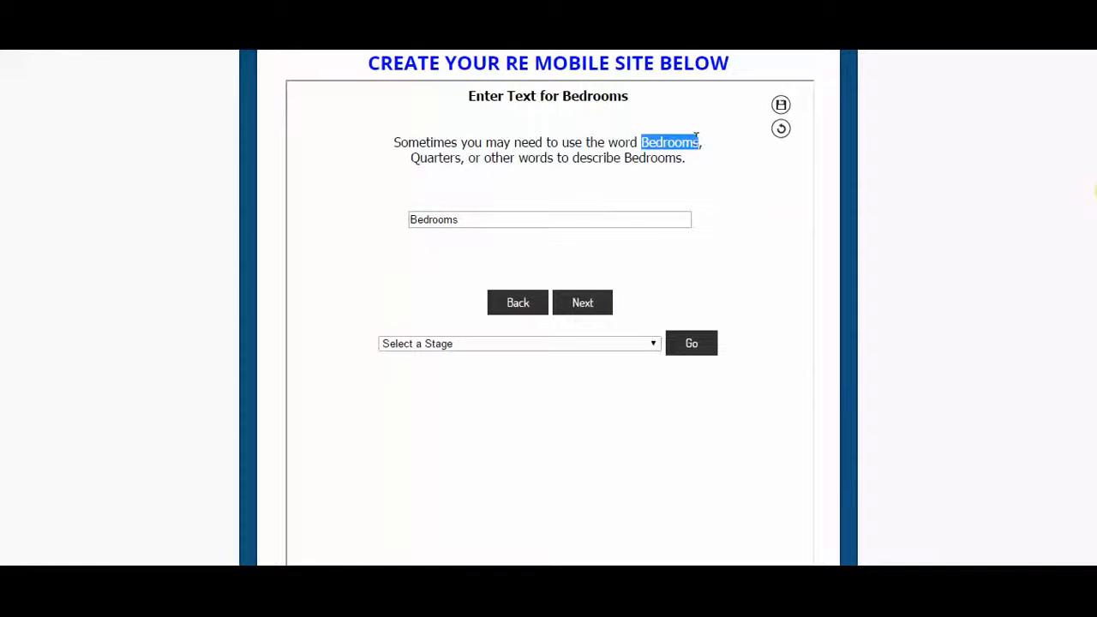
left_click_drag(412, 160, 461, 165)
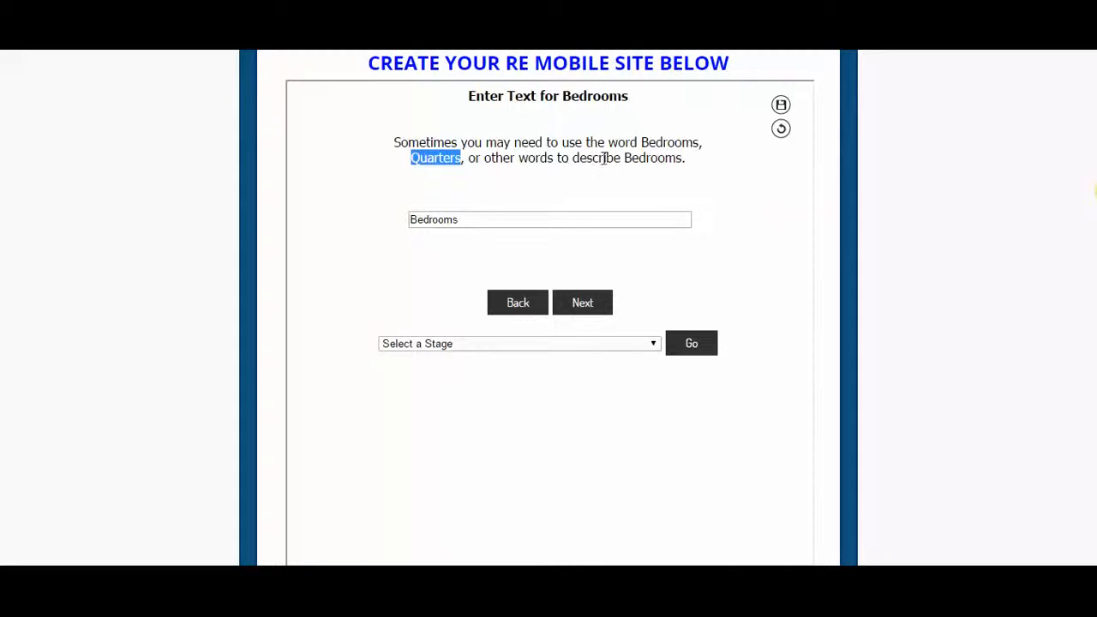
left_click(485, 219)
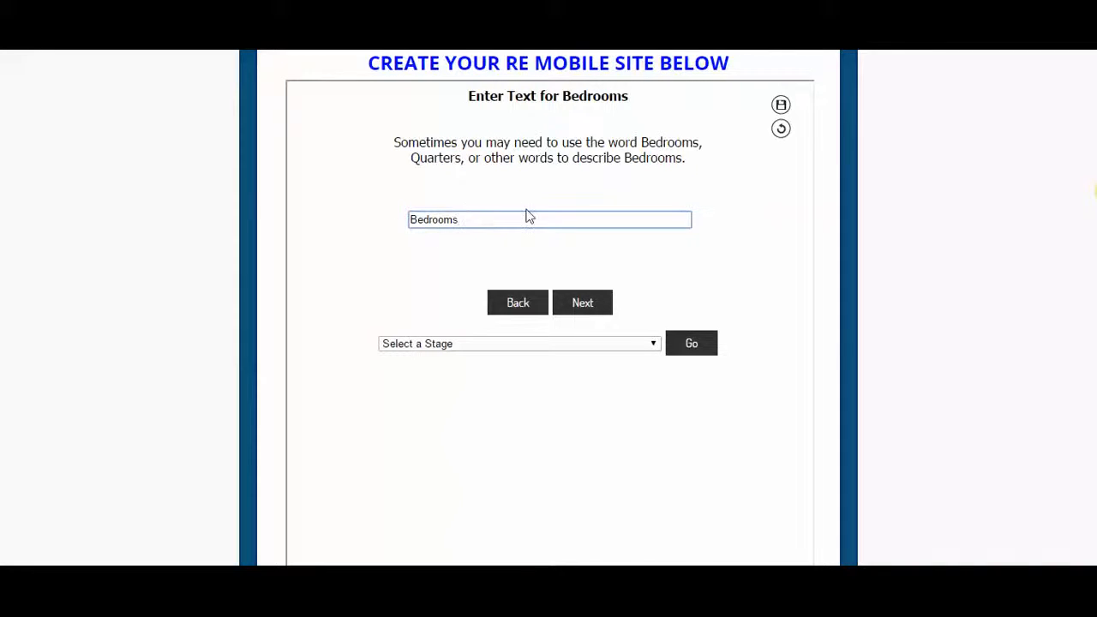
double_click(461, 220)
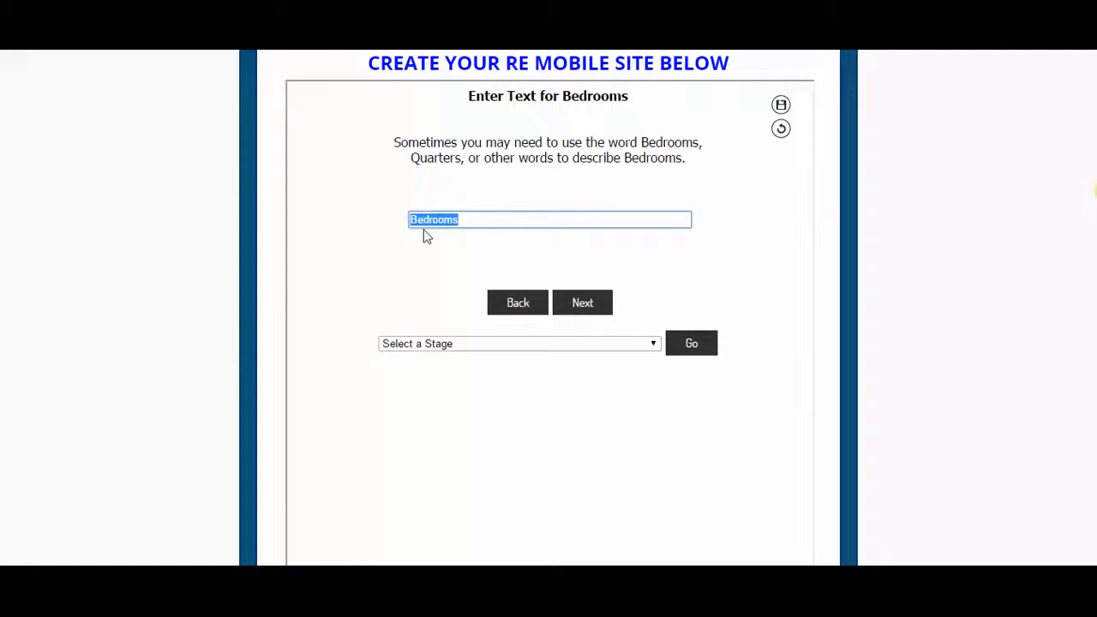
left_click(580, 303)
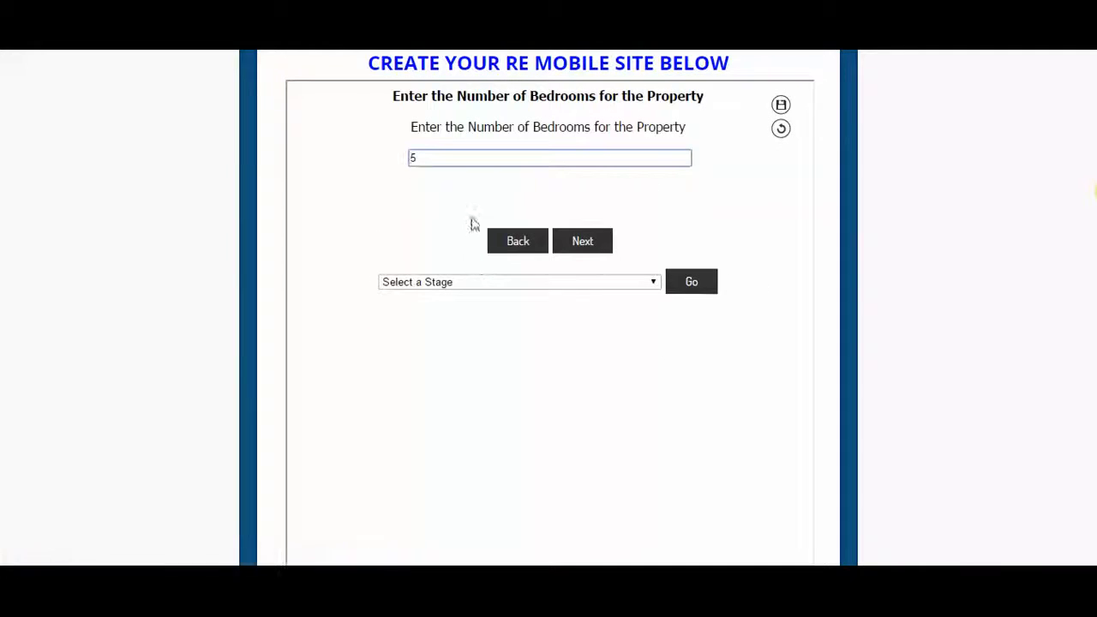
double_click(415, 158)
left_click(584, 241)
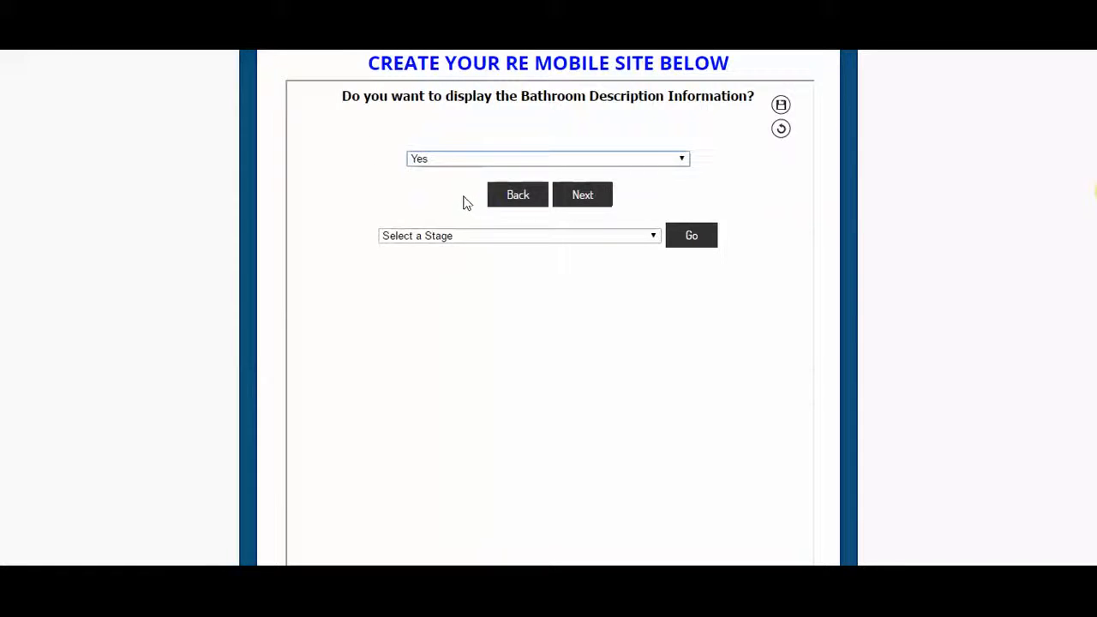
Keep the bathroom information set to Yes, with "Bathrooms" as its label and 3 as the number of bathrooms
left_click(584, 196)
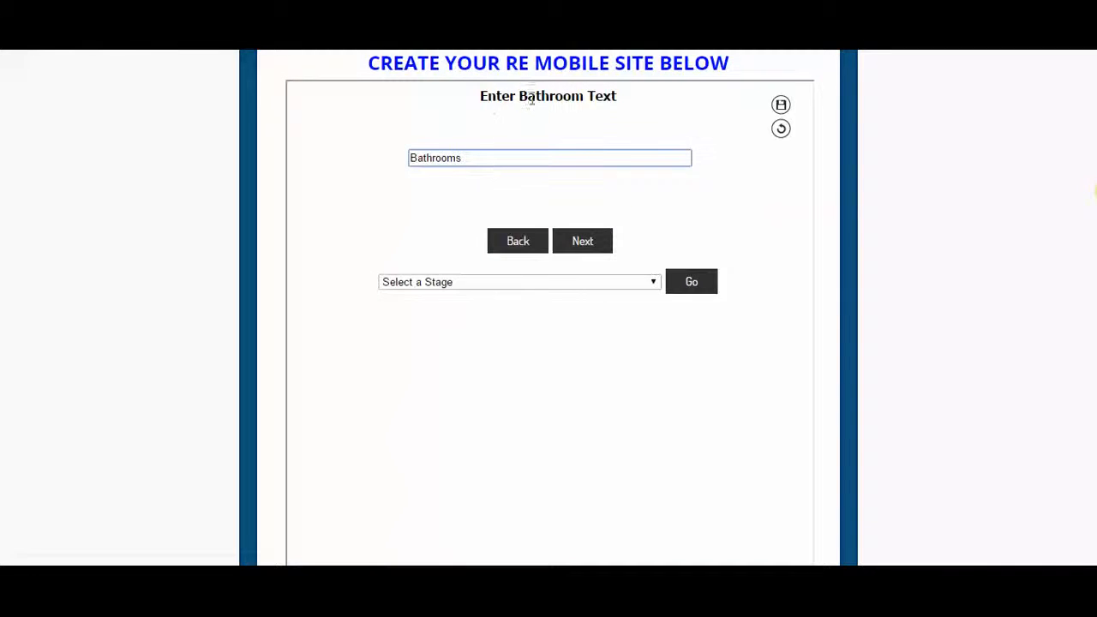
left_click(576, 241)
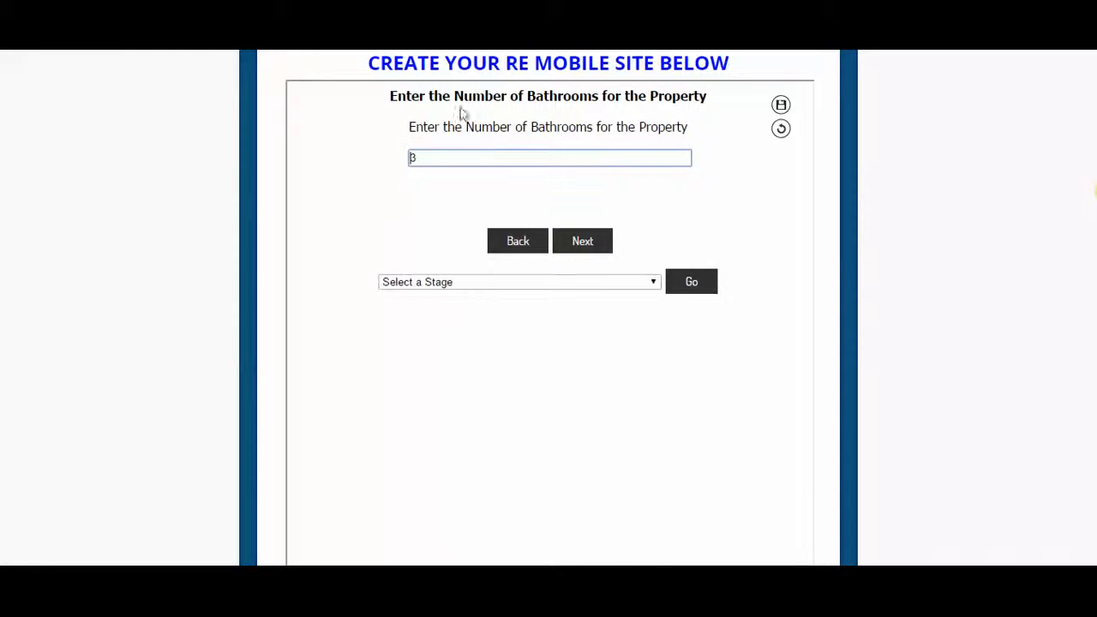
left_click(586, 235)
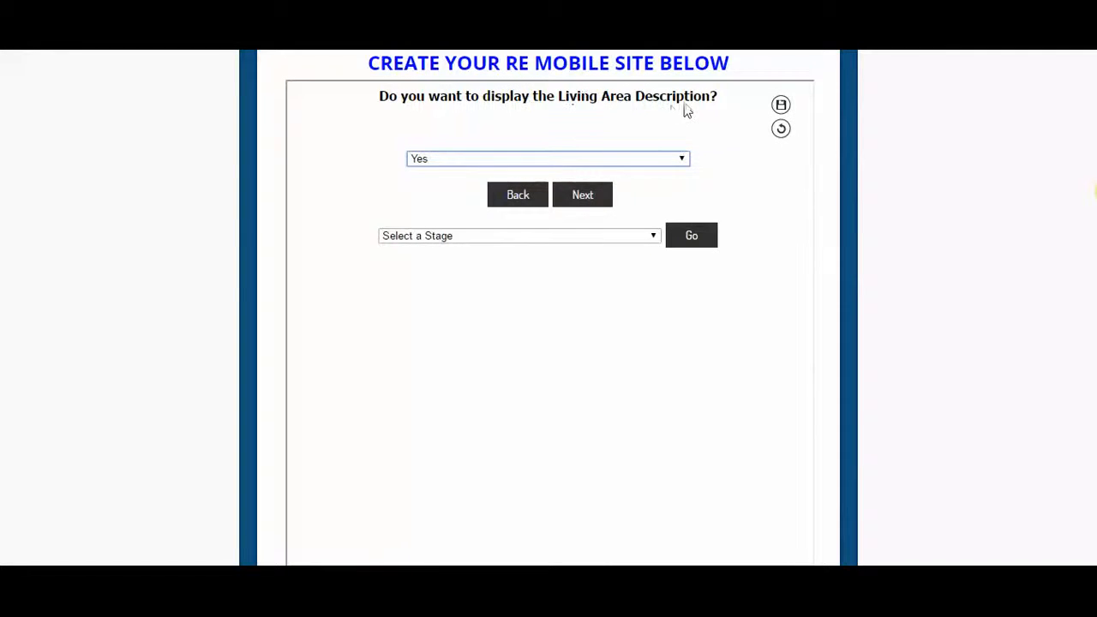
Keep the living area description set to Yes, with "Living Area" as its label and "1746 Square Feet" as the square footage
left_click(597, 203)
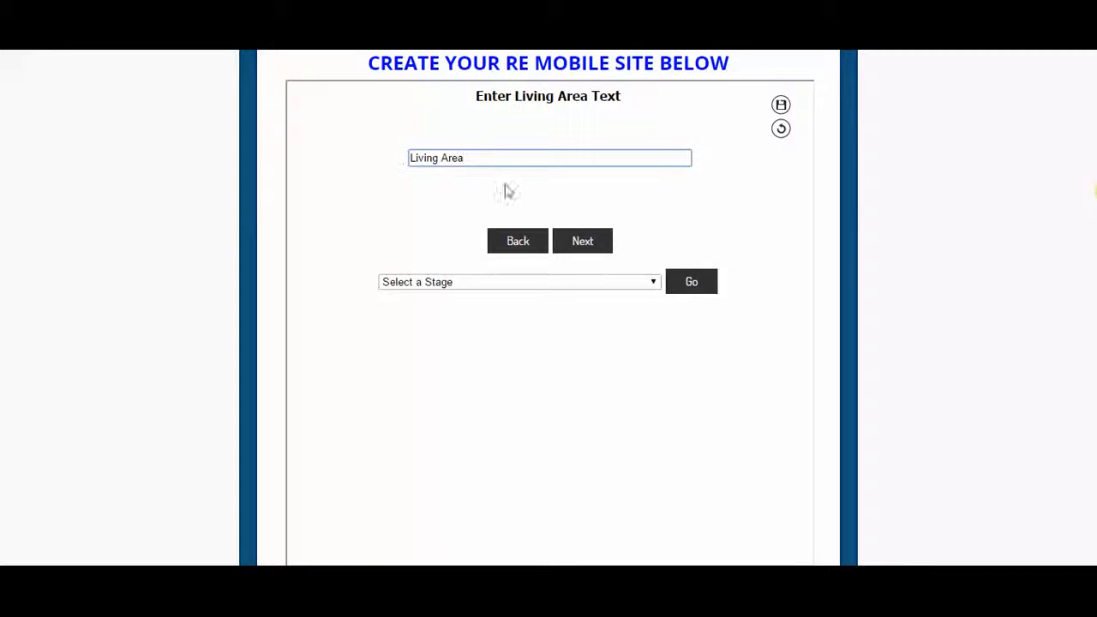
left_click(575, 242)
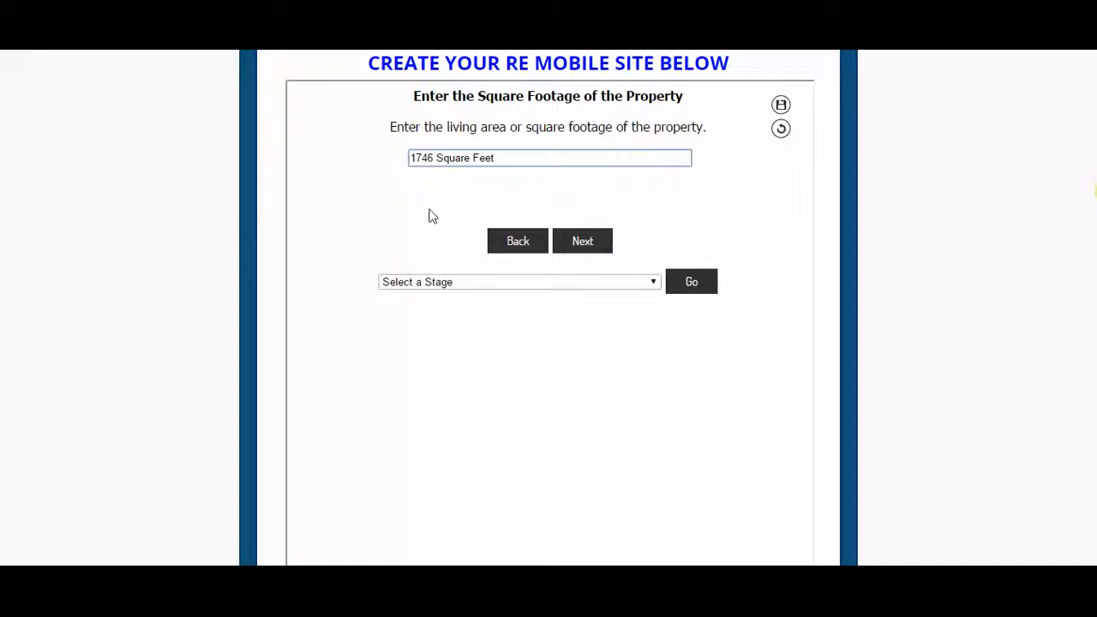
left_click(514, 158)
triple_click(433, 157)
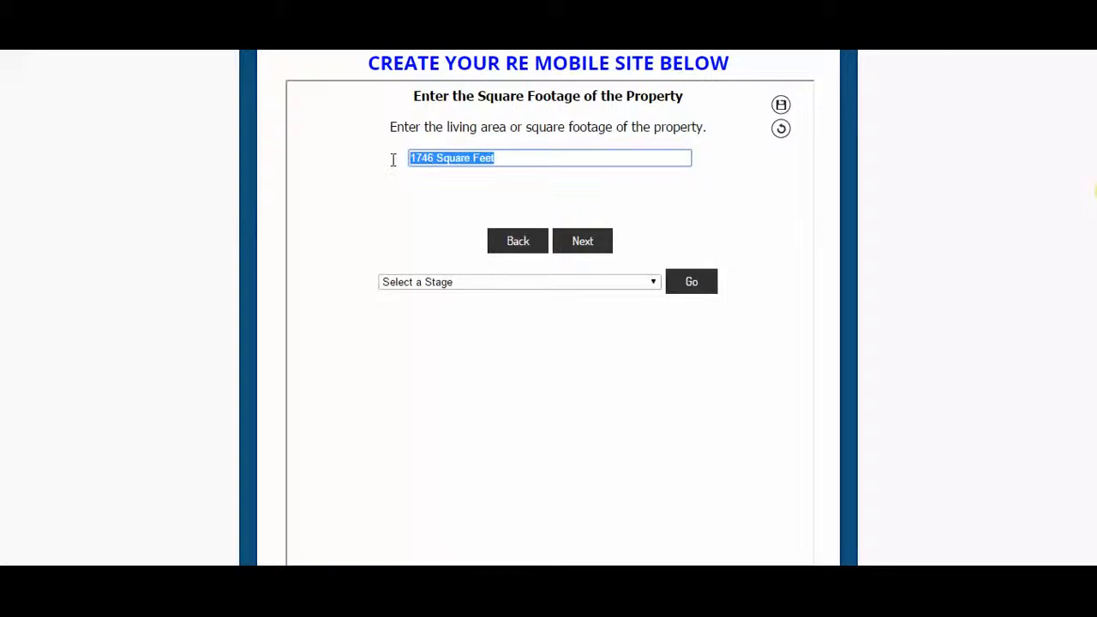
left_click(582, 242)
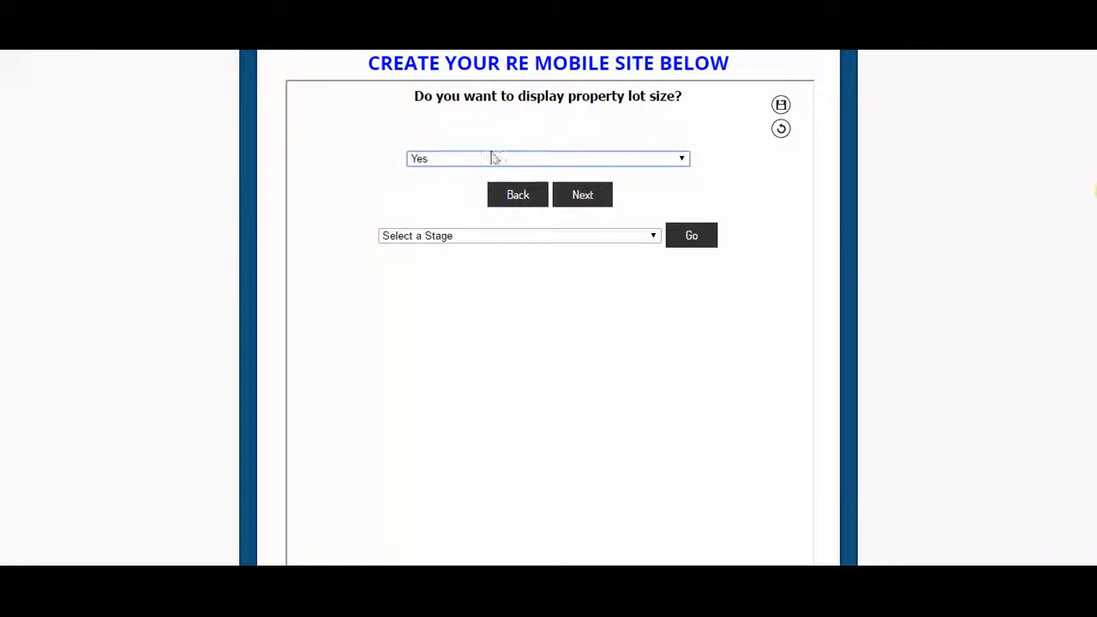
Keep the property lot size set to Yes, with "Lot Size" as its label and "5423 square feet" as its value
left_click(586, 199)
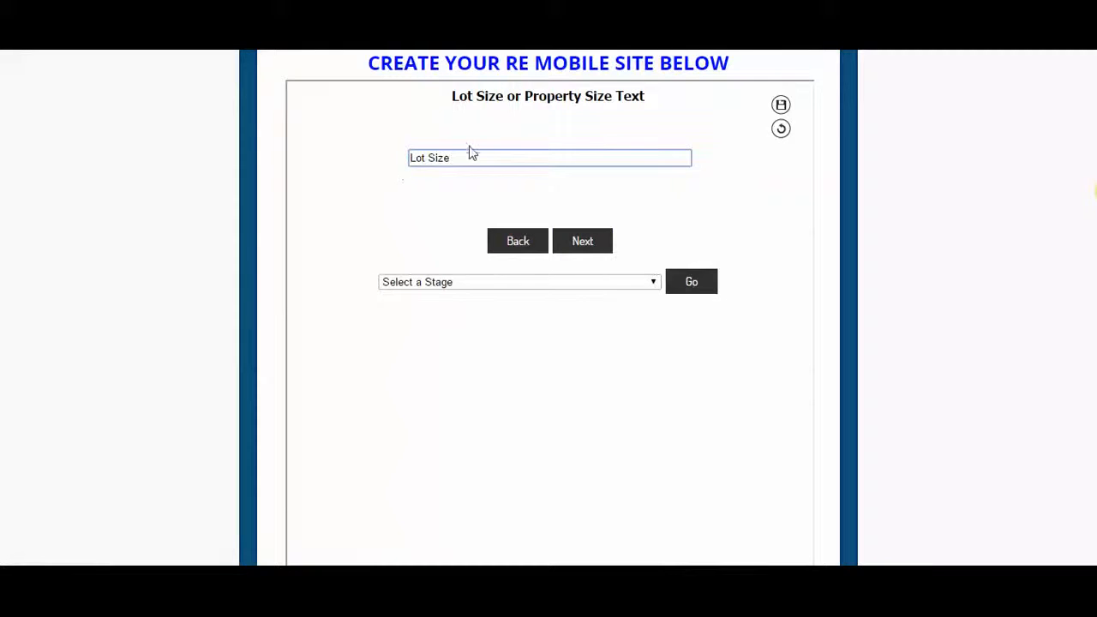
left_click_drag(466, 156, 365, 157)
left_click(589, 245)
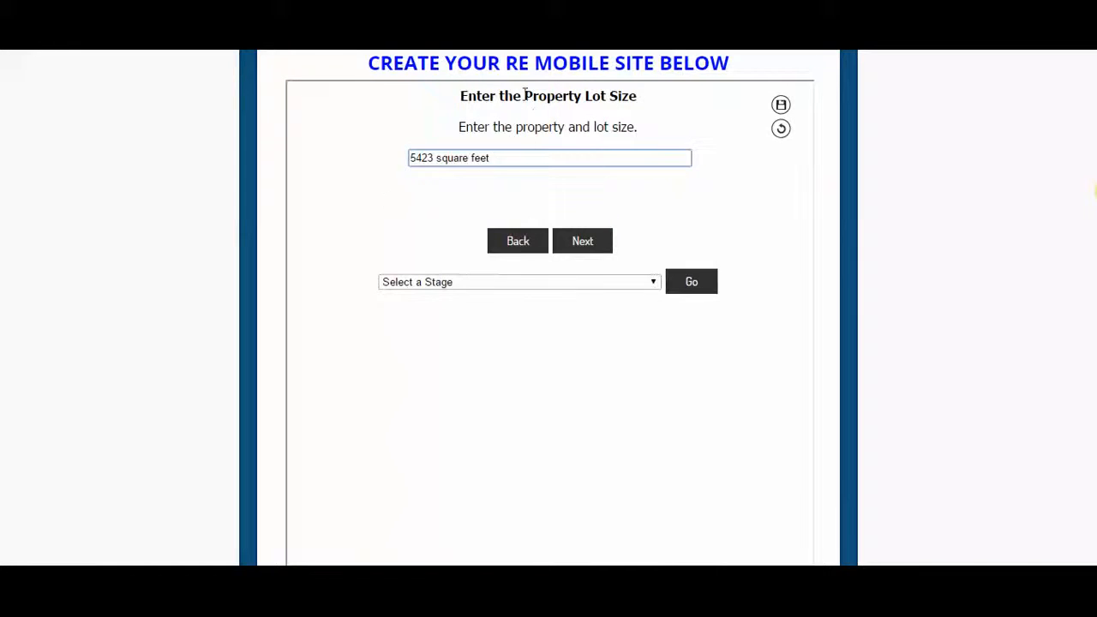
left_click_drag(526, 158, 372, 164)
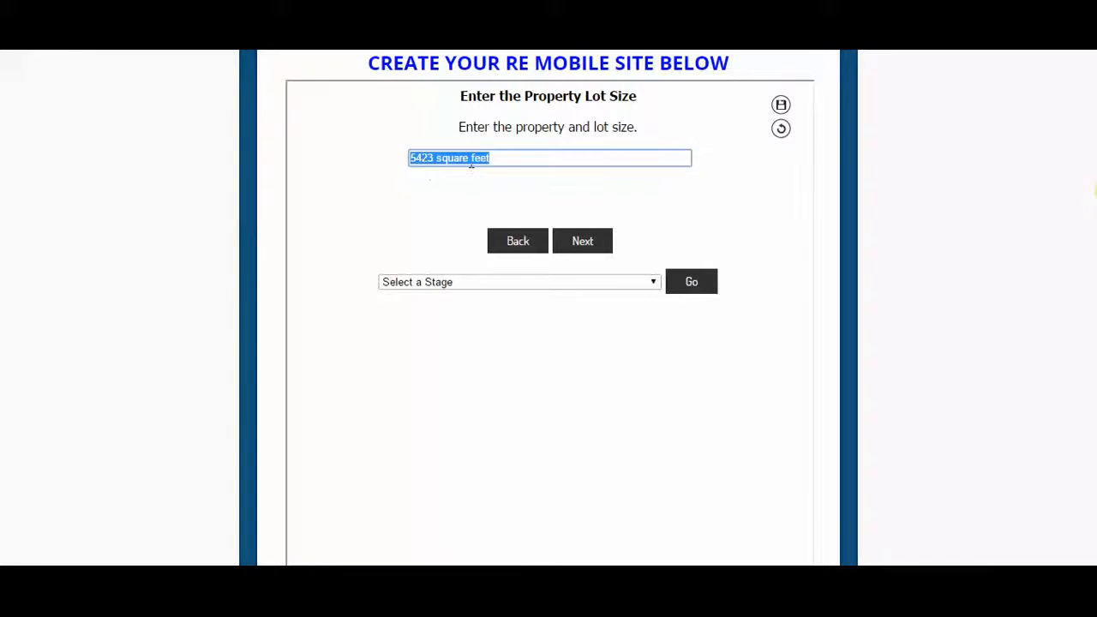
left_click(570, 241)
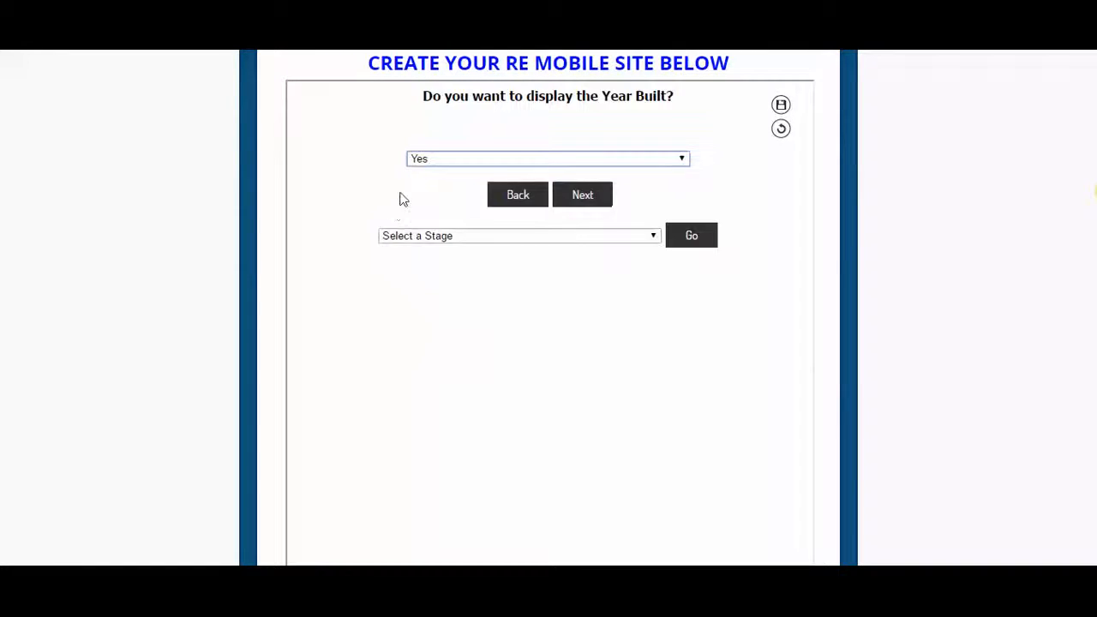
Keep the year built display set to Yes, with "Year Built" as its label and 1990 as the year
left_click(593, 202)
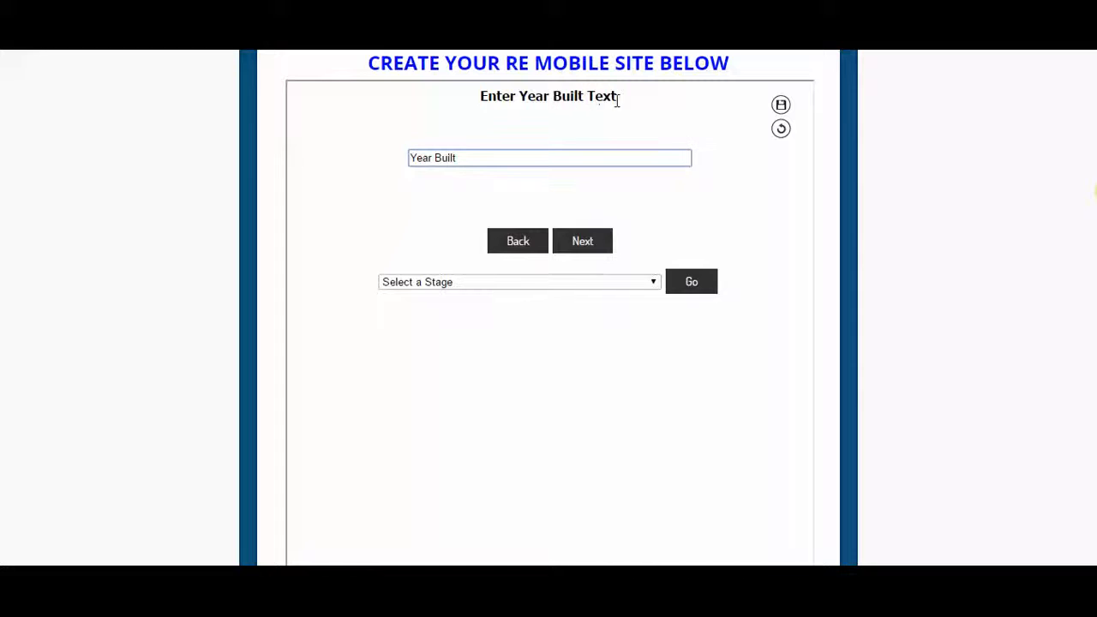
left_click_drag(425, 158, 374, 159)
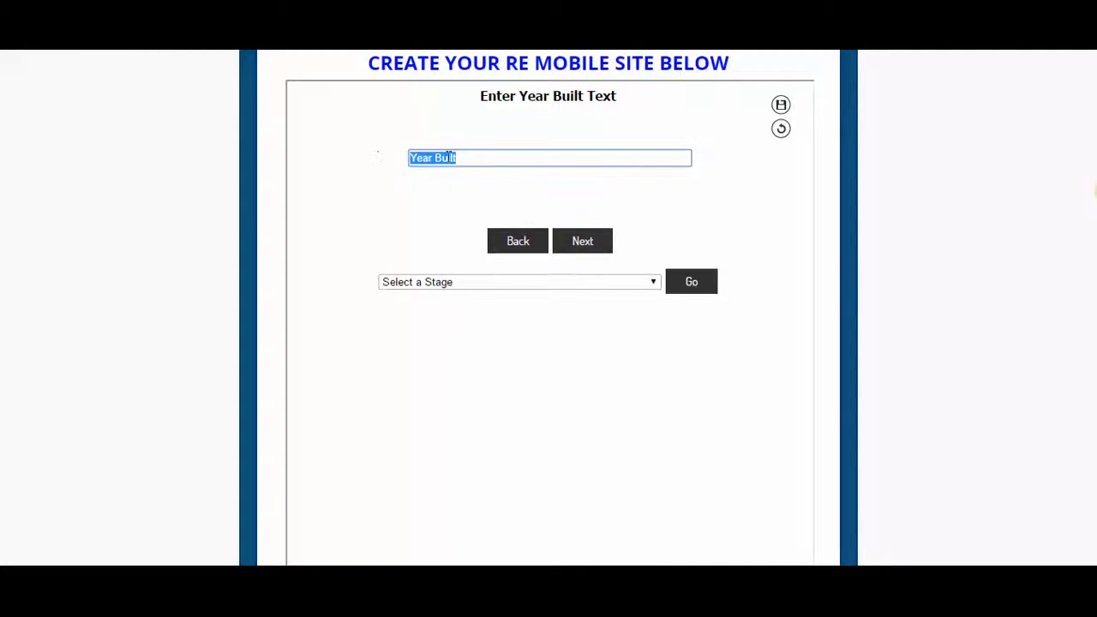
left_click(580, 241)
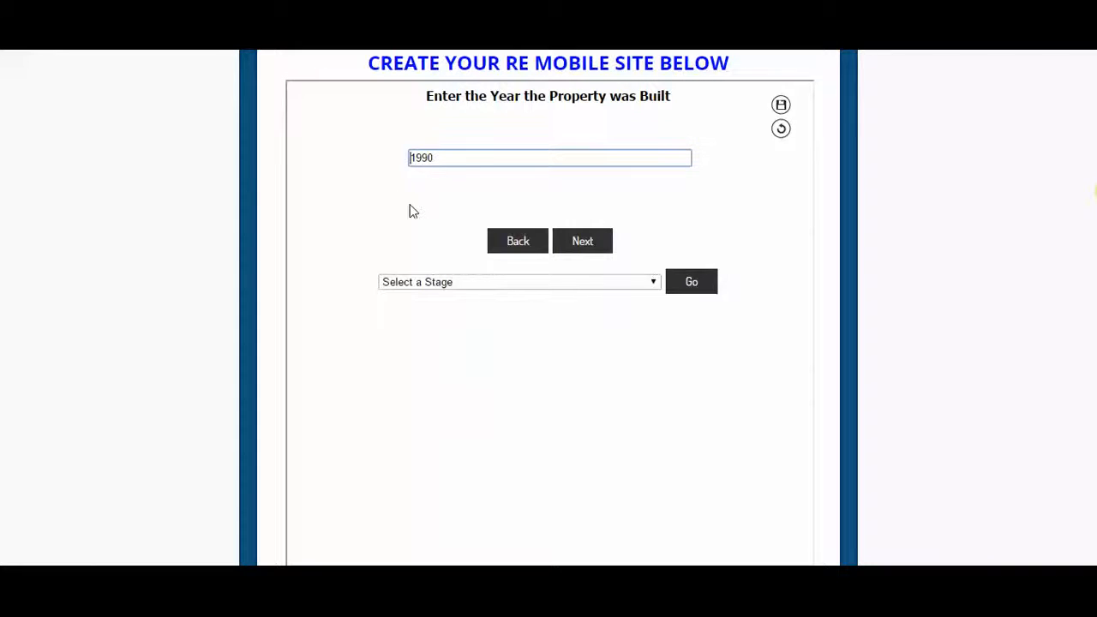
left_click_drag(442, 157, 371, 158)
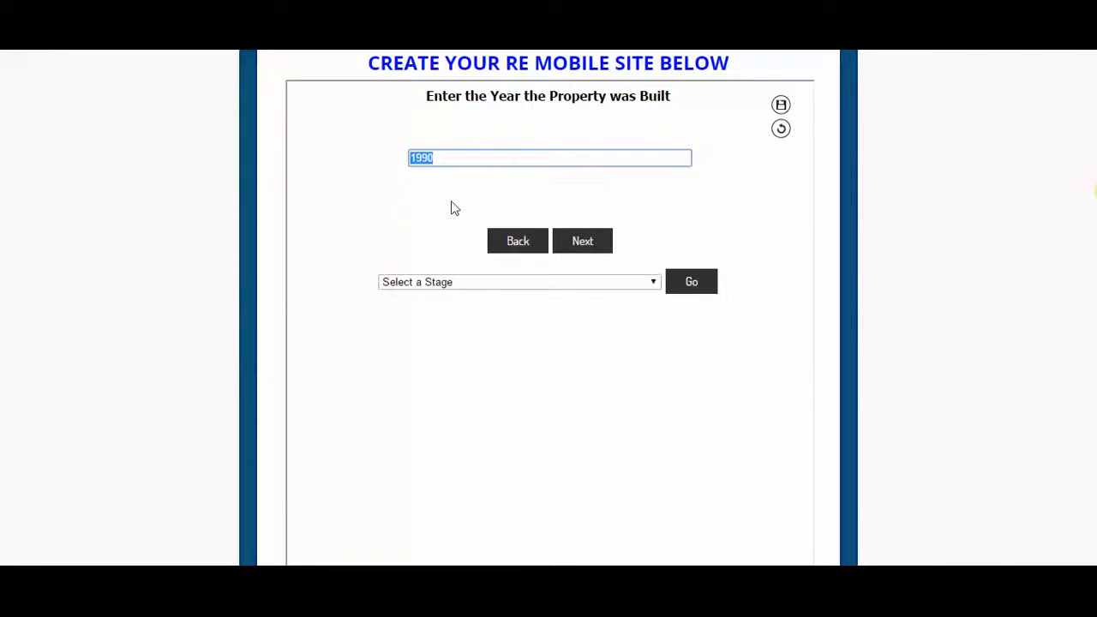
left_click(591, 244)
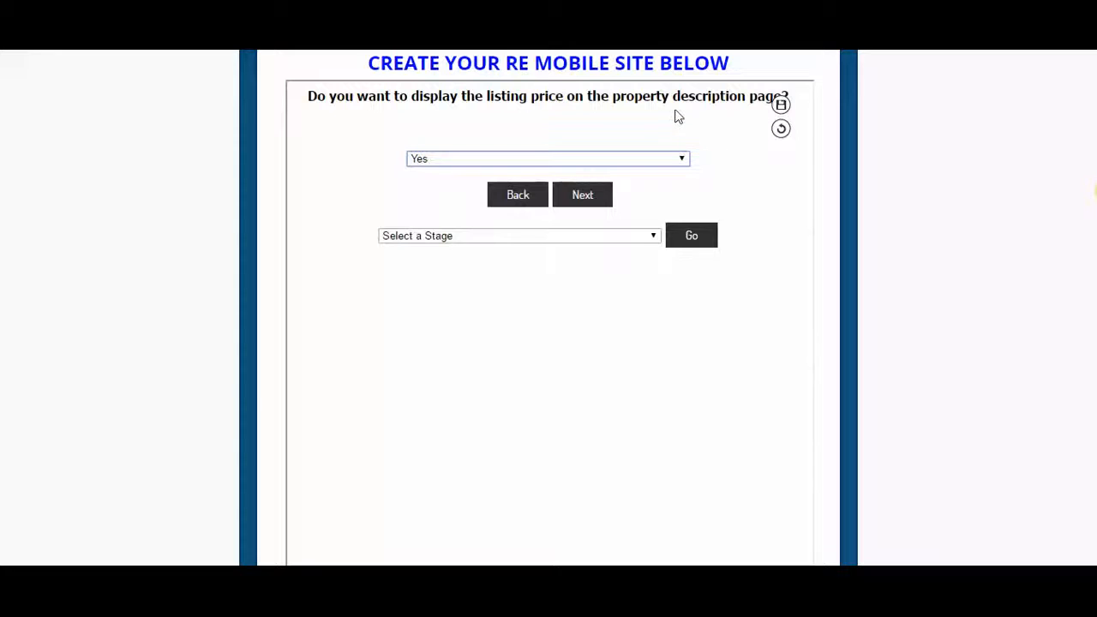
Keep the listing price display set to Yes, with "Property Price" as its label and $455,000 as the price
left_click(587, 199)
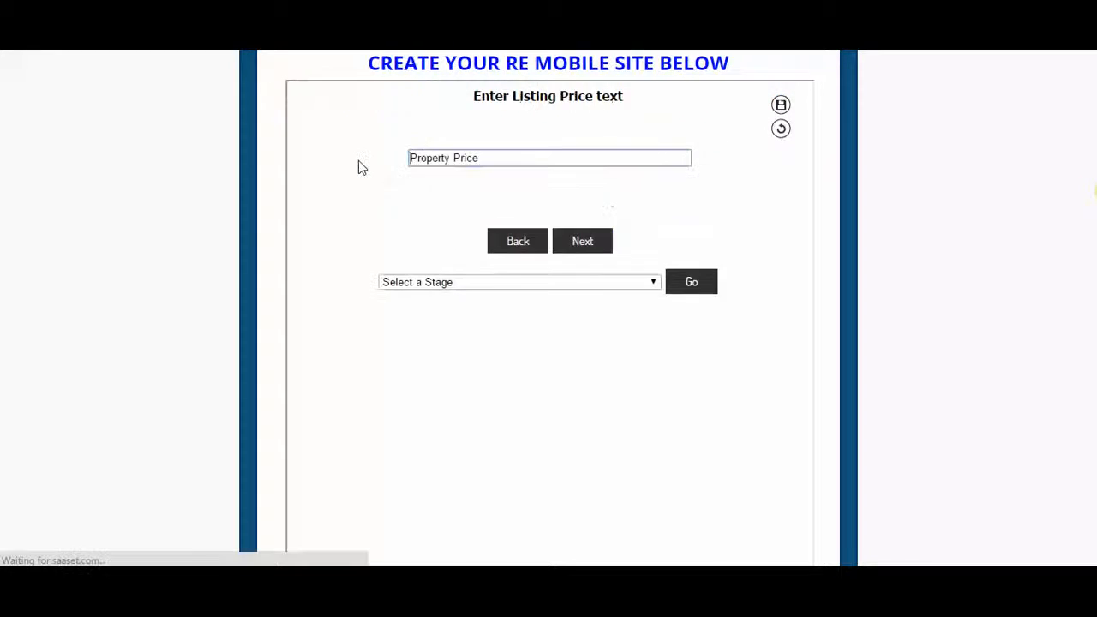
left_click(493, 158)
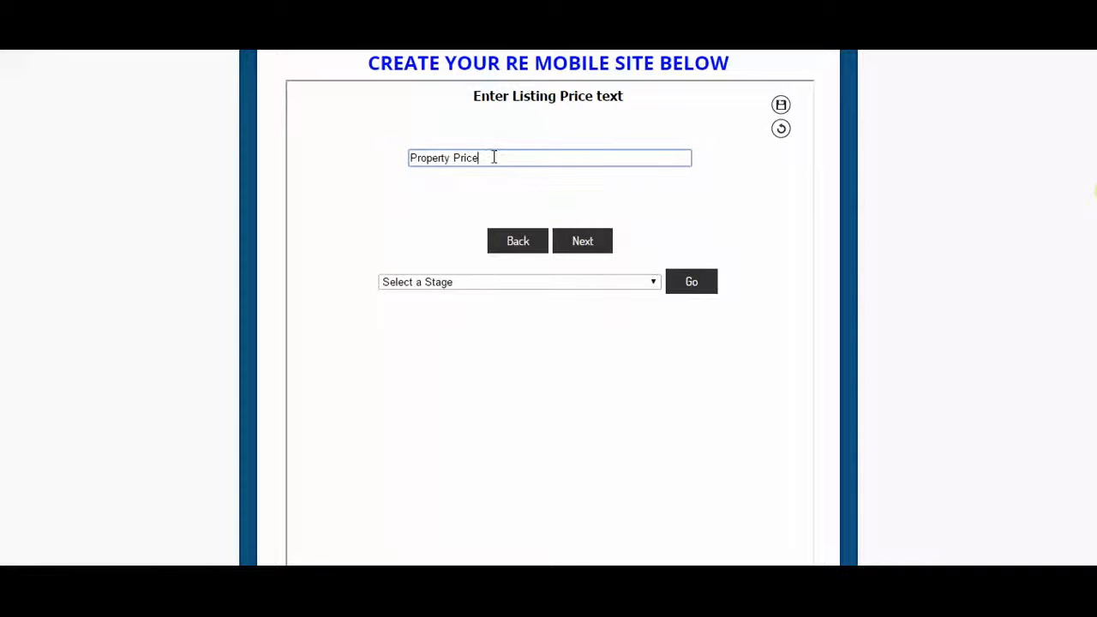
left_click_drag(494, 158, 345, 152)
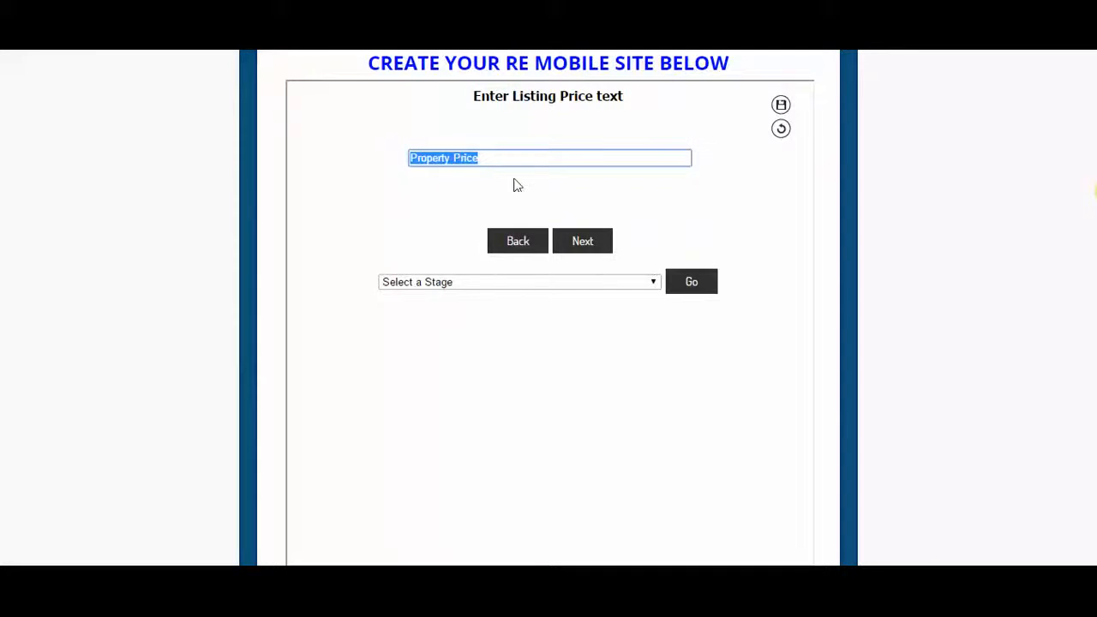
left_click(571, 247)
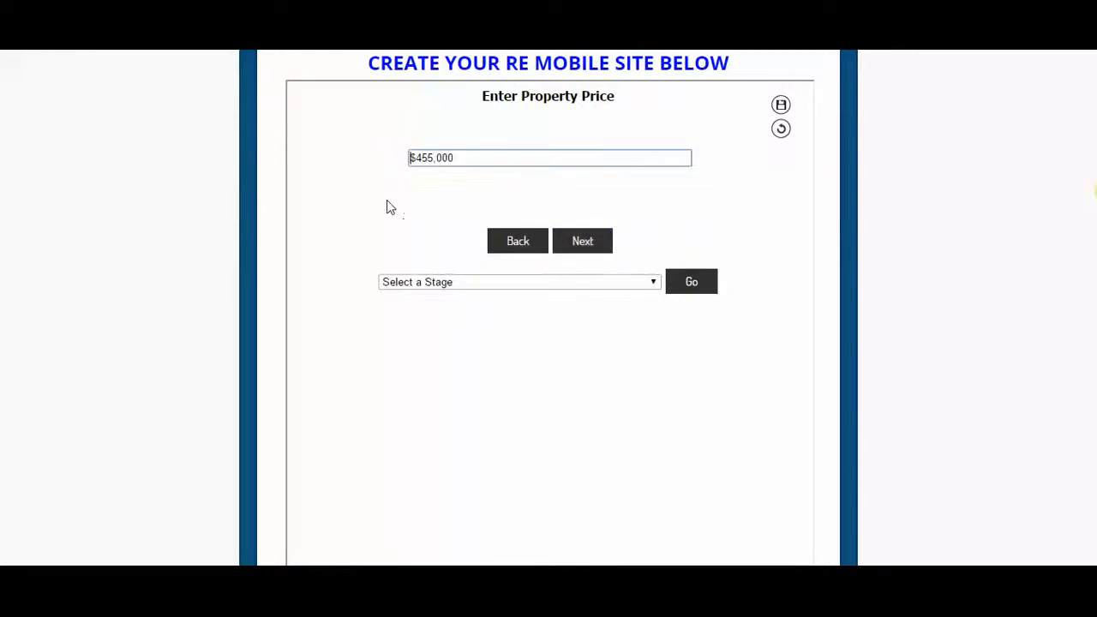
left_click_drag(457, 158, 378, 160)
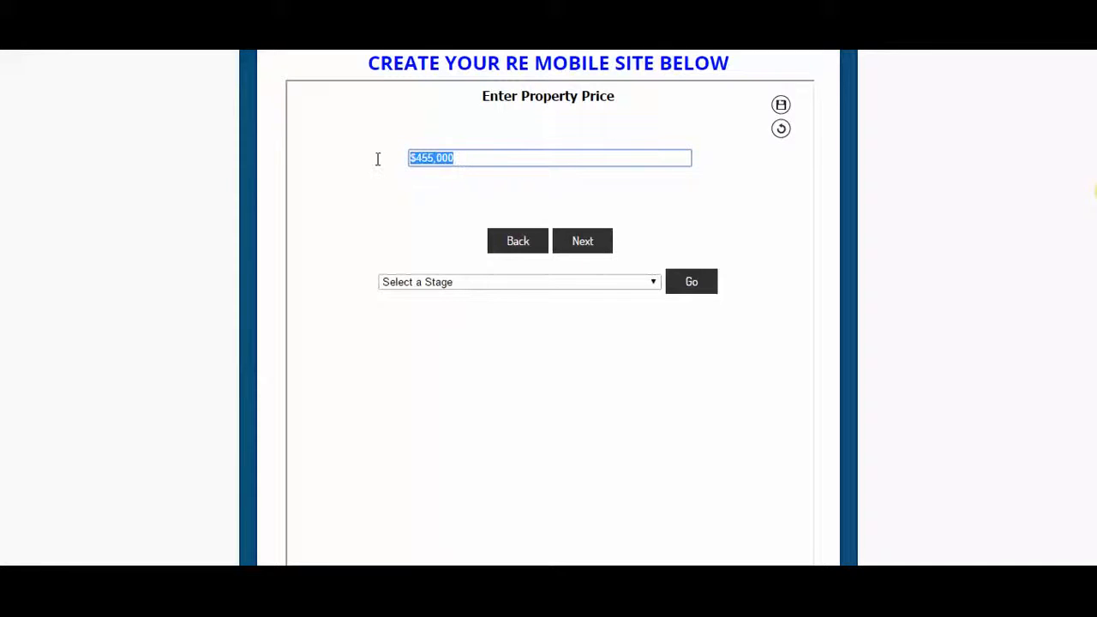
left_click(592, 243)
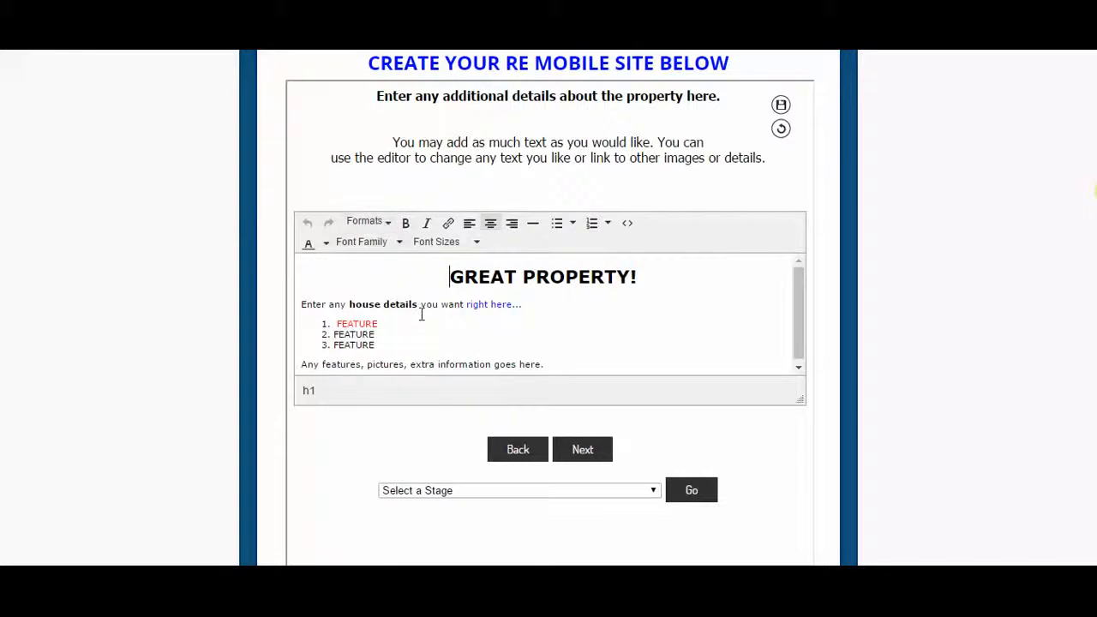
Try center and right alignment on the line "Any features, pictures, extra information goes here." and return it to left alignment
left_click_drag(543, 365, 304, 367)
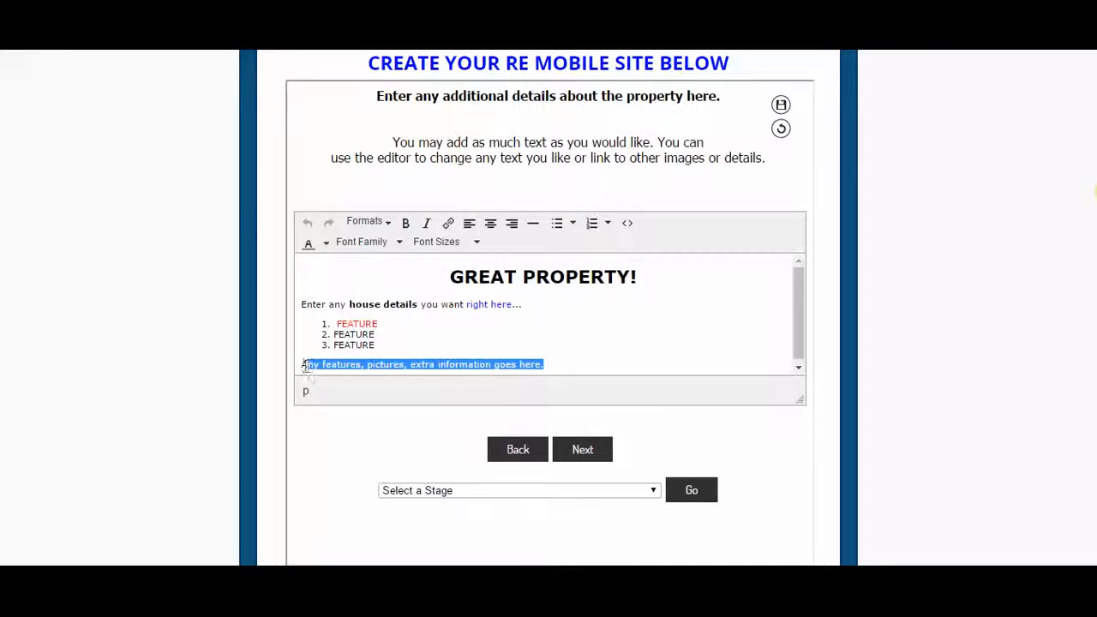
left_click(489, 224)
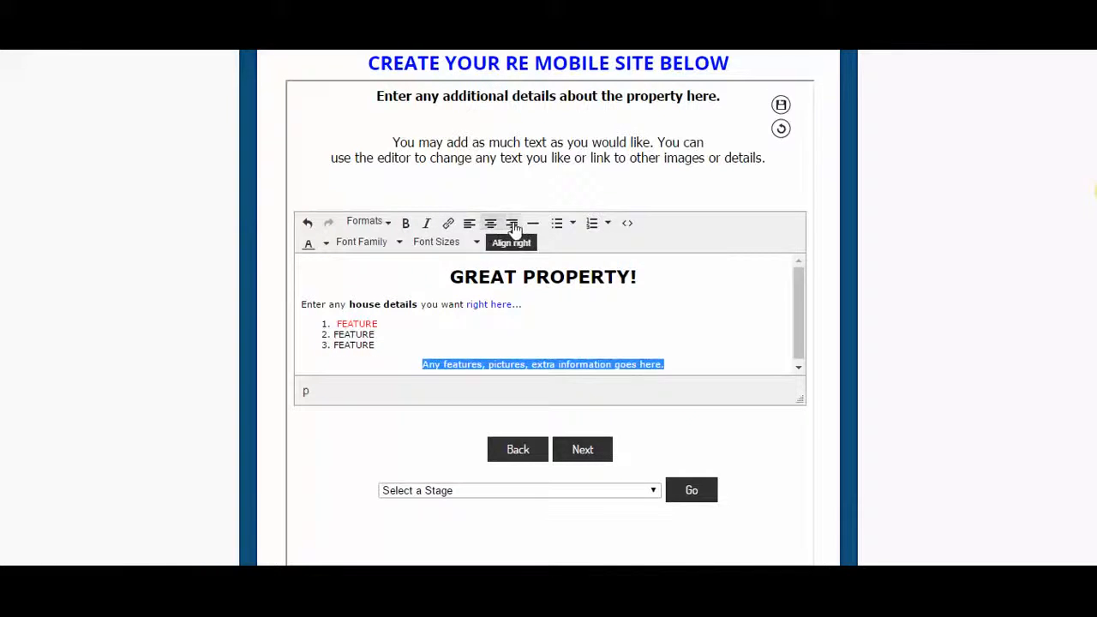
left_click(511, 224)
left_click(493, 225)
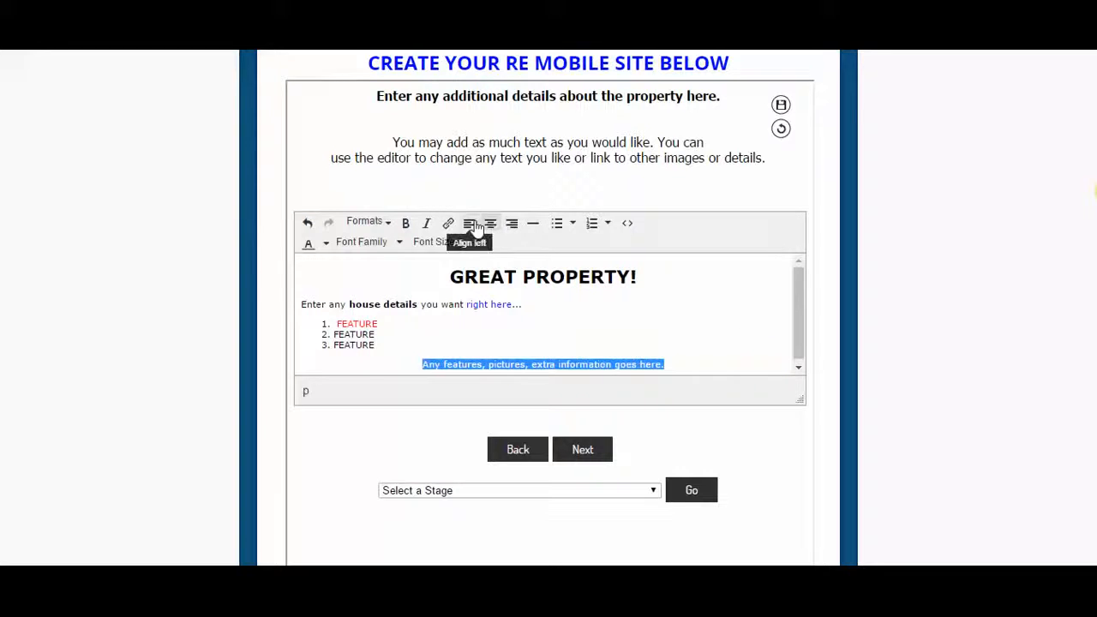
left_click(469, 224)
left_click(492, 365)
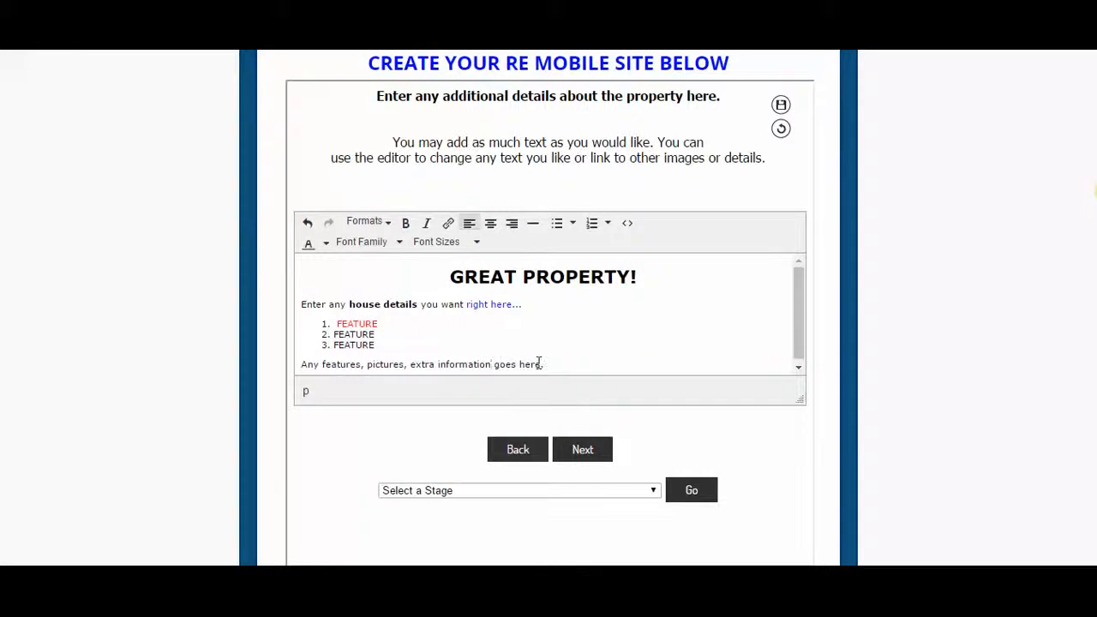
Examine the link, inline format, font family and font size options available for the additional property details text
left_click_drag(539, 363, 506, 365)
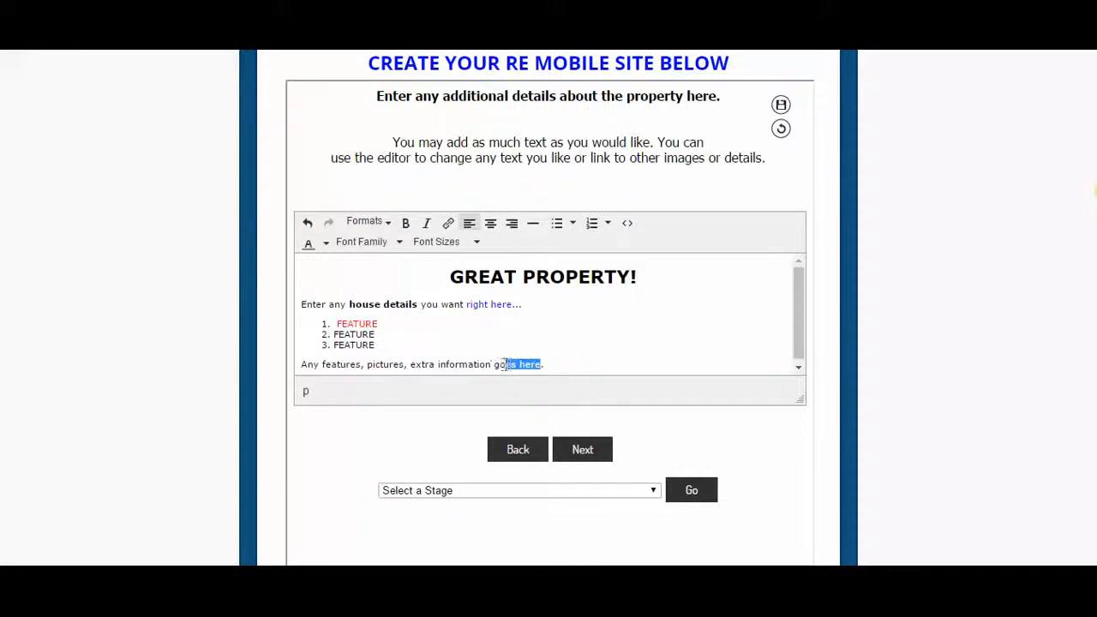
left_click(448, 222)
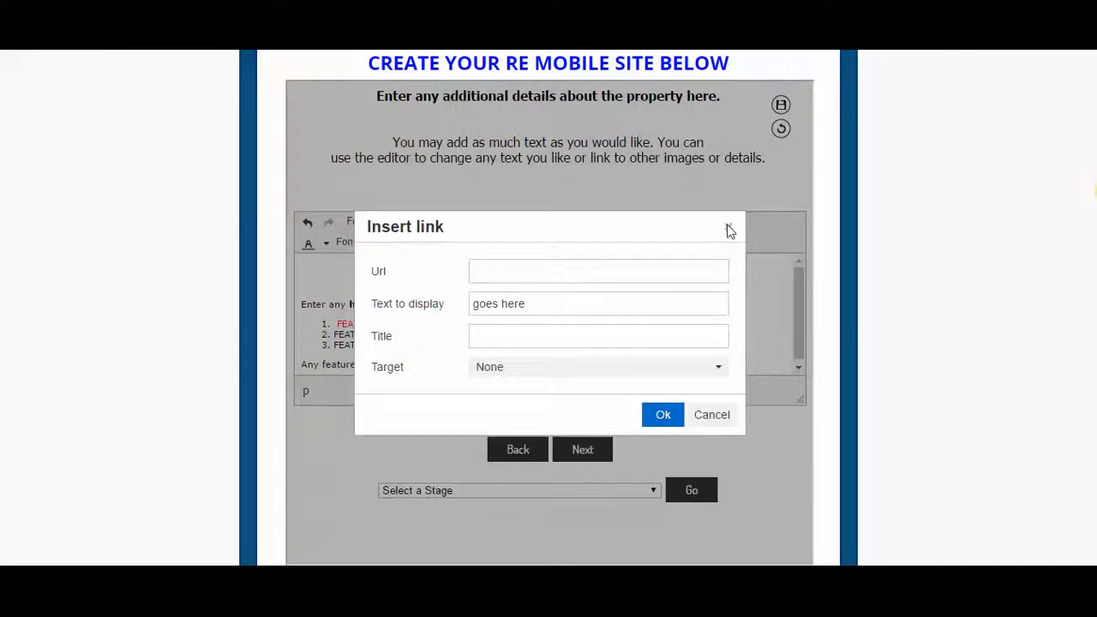
left_click(728, 228)
left_click_drag(449, 276, 640, 272)
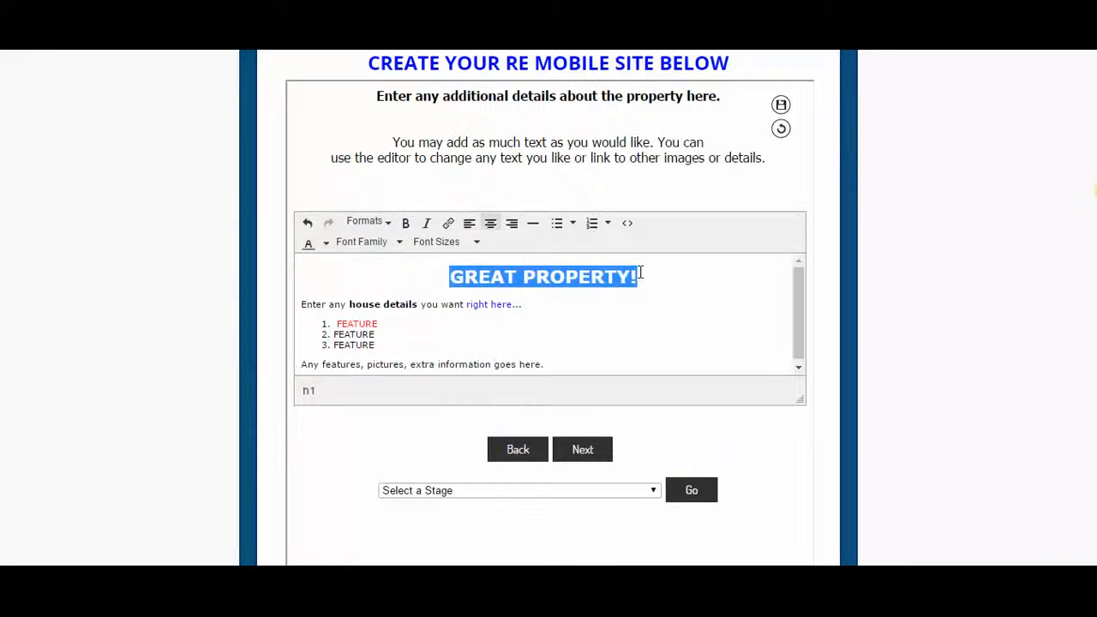
left_click(383, 225)
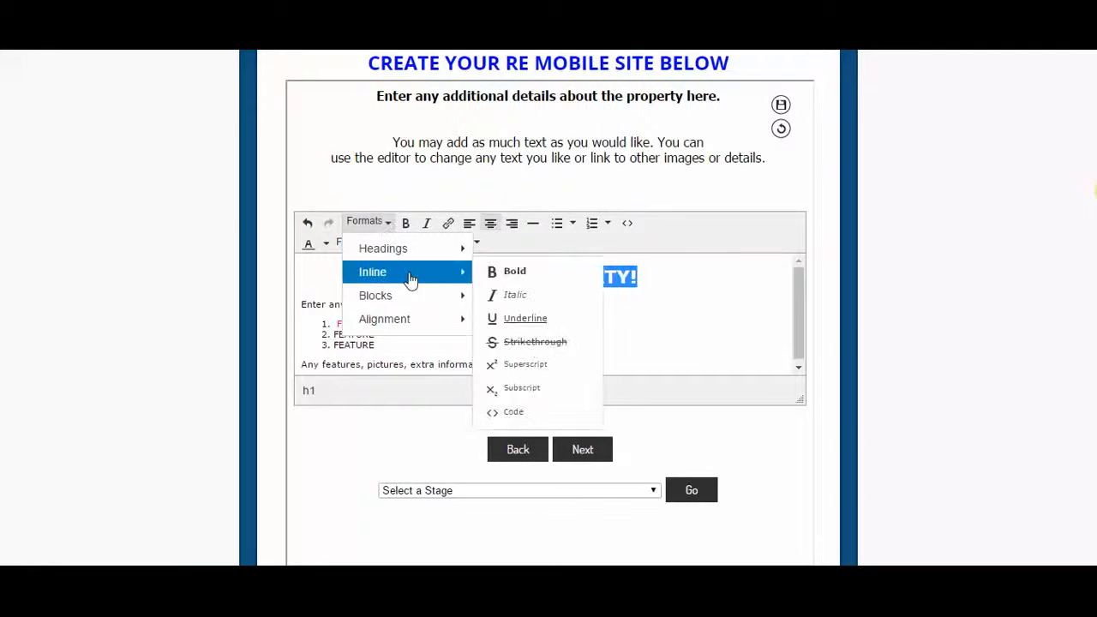
left_click(337, 246)
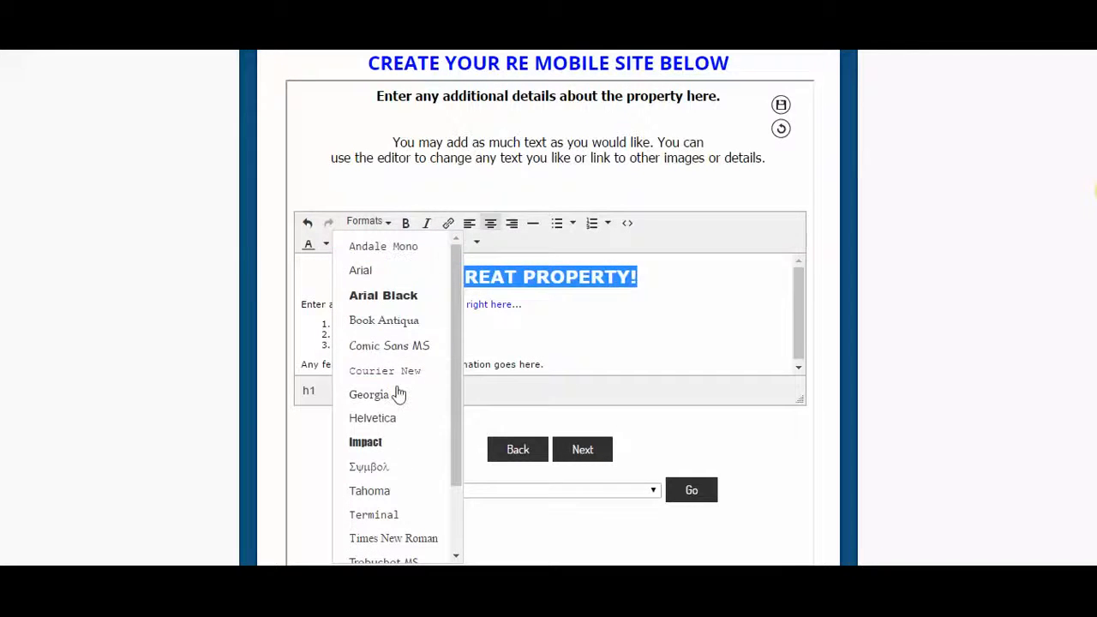
left_click(573, 276)
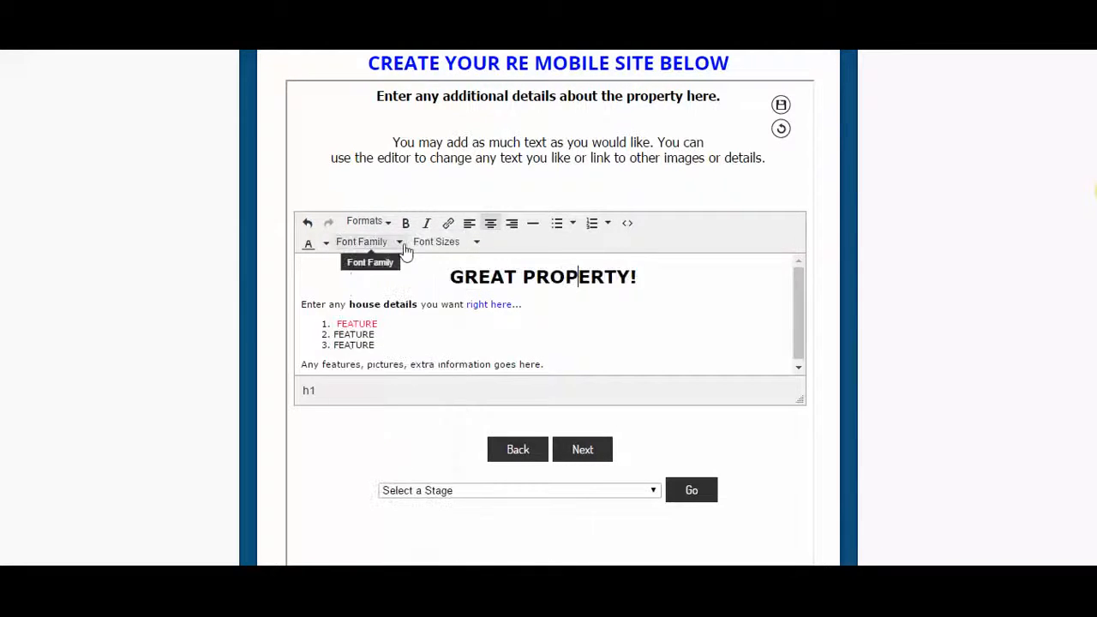
left_click(446, 243)
left_click(599, 259)
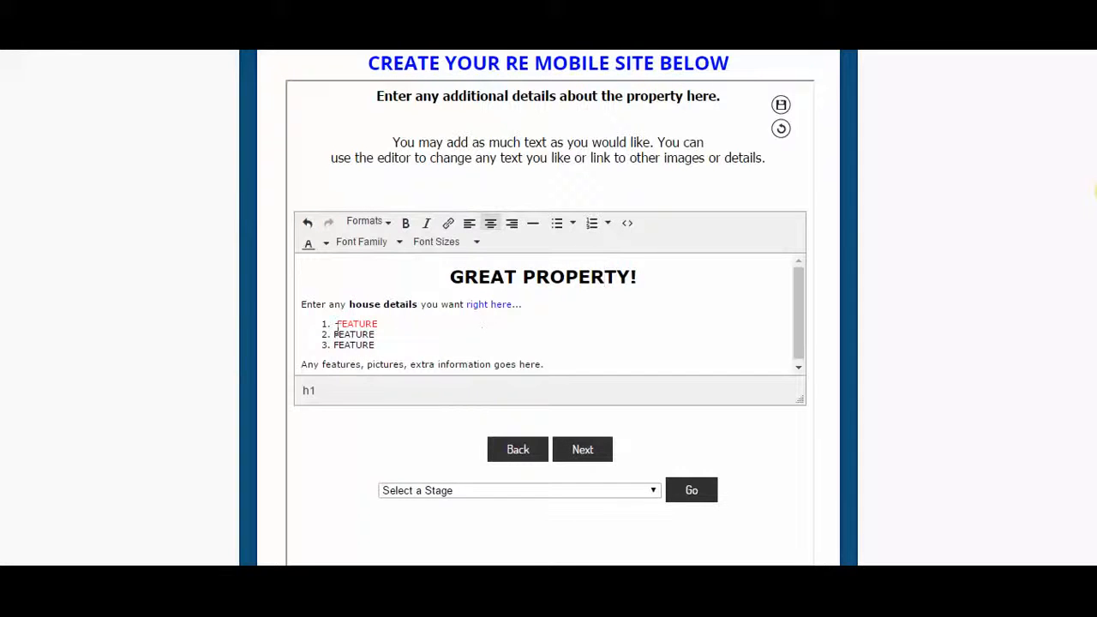
left_click_drag(558, 365, 314, 265)
left_click(543, 346)
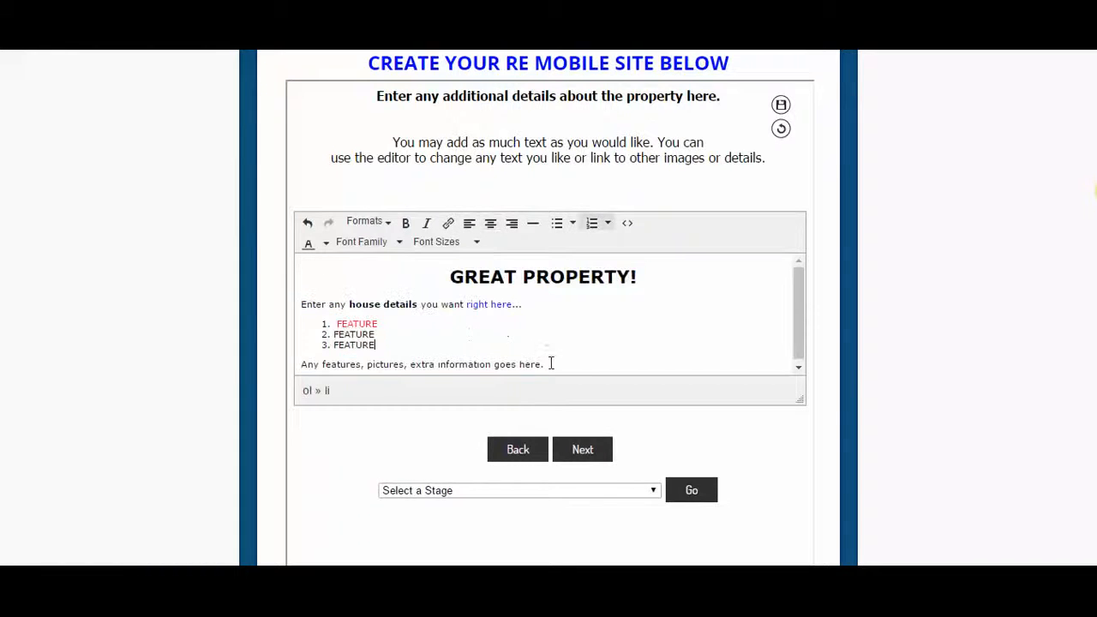
Keep "PRIVACY POLICY INFO..." as the Privacy Policy page content and continue to the Terms and Conditions stage
left_click(580, 447)
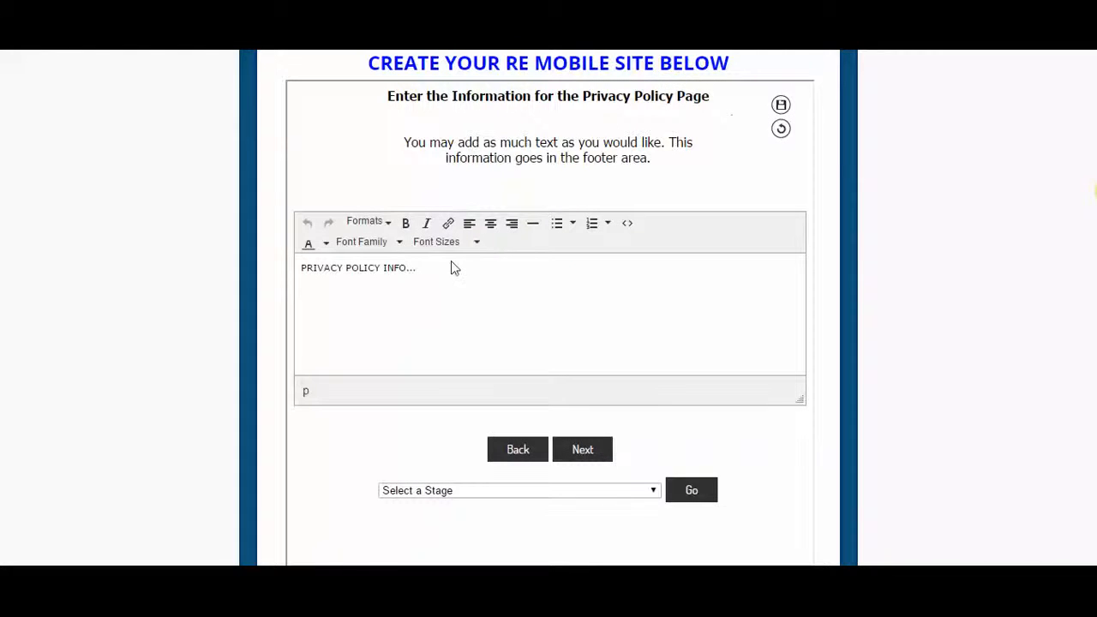
left_click_drag(431, 265, 274, 270)
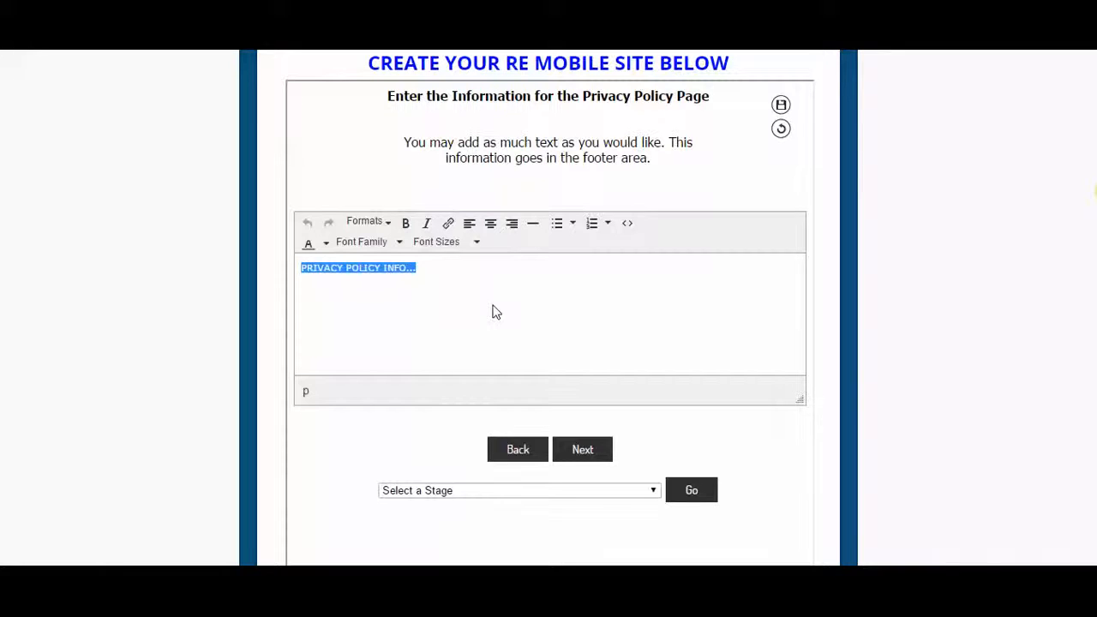
left_click(586, 98)
left_click_drag(658, 99, 669, 100)
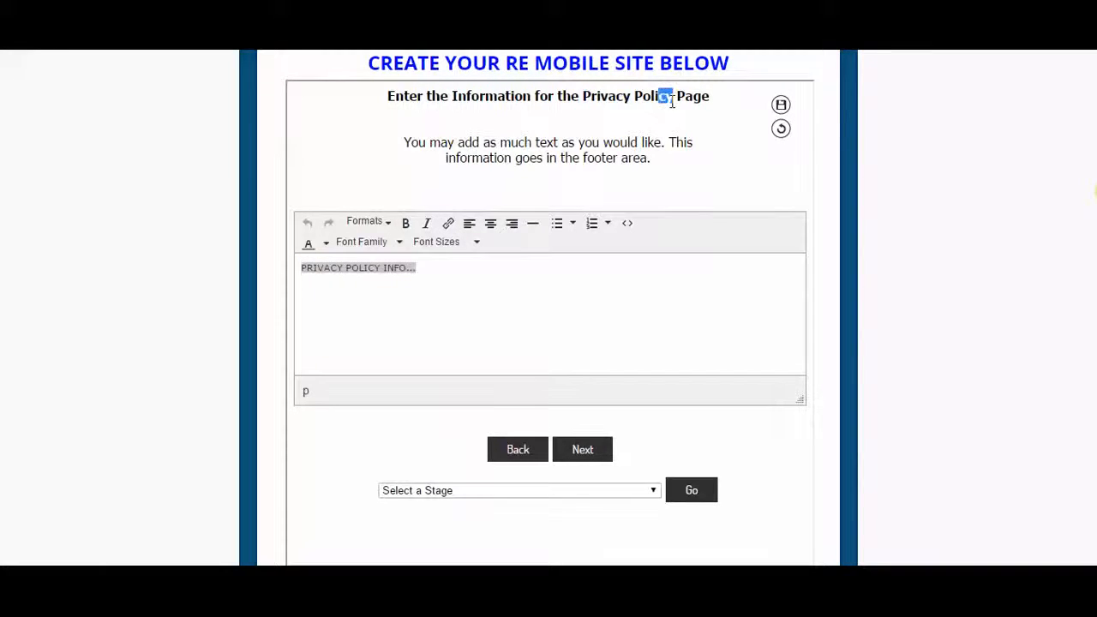
left_click(610, 143)
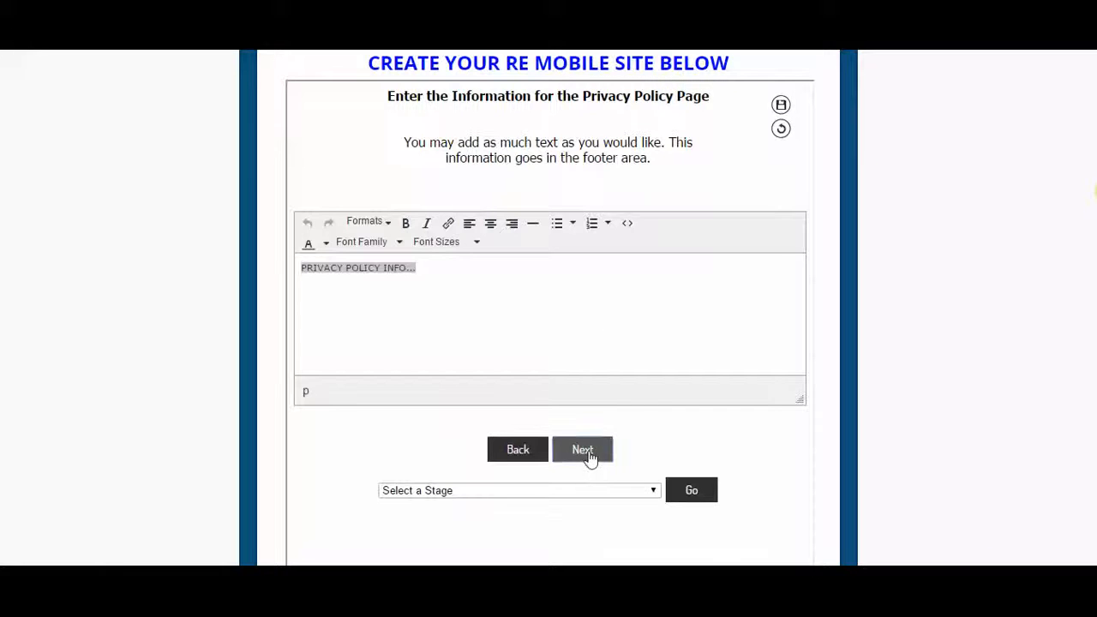
left_click(583, 451)
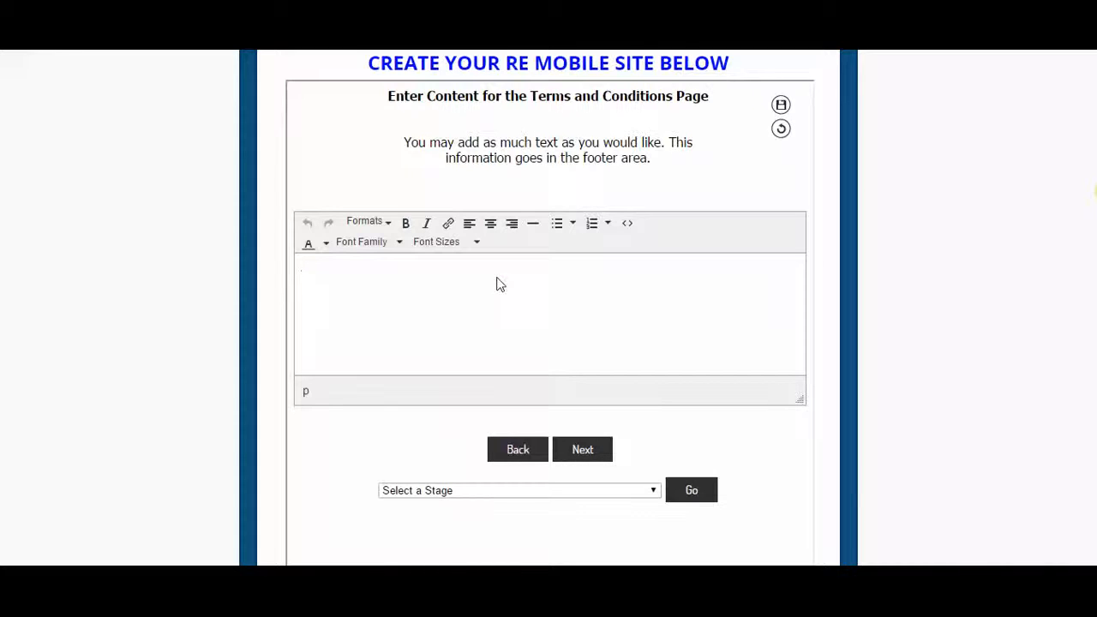
Enter "TERMS AND CONDITIONS..." as the Terms and Conditions page content and continue to the color option stage
left_click(501, 283)
type("TERMS AND CONDITIONS...")
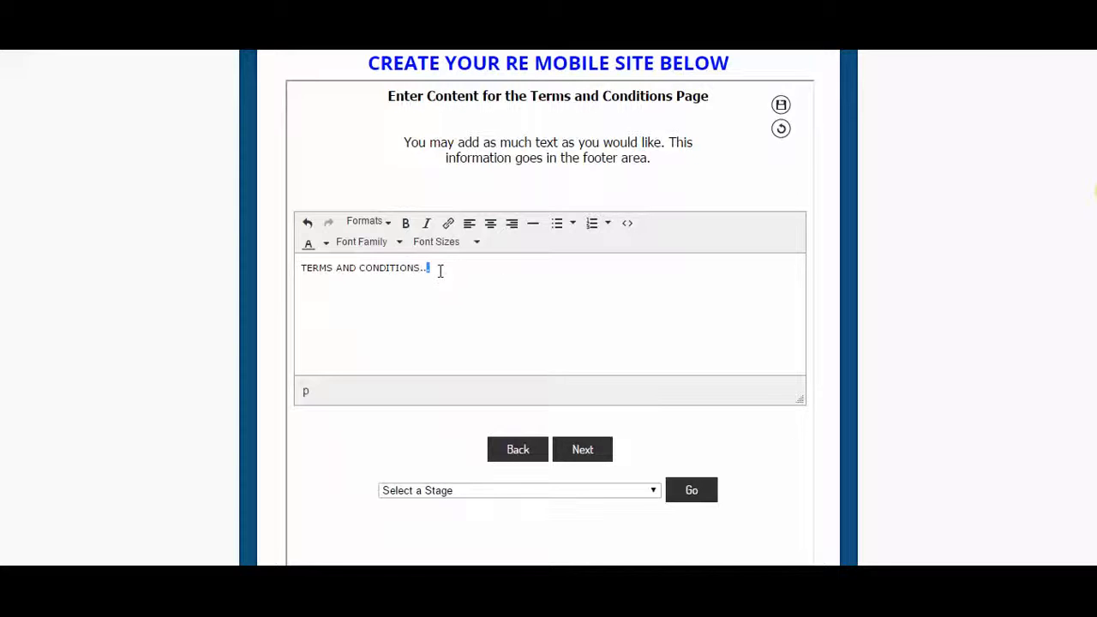
left_click_drag(328, 275, 329, 273)
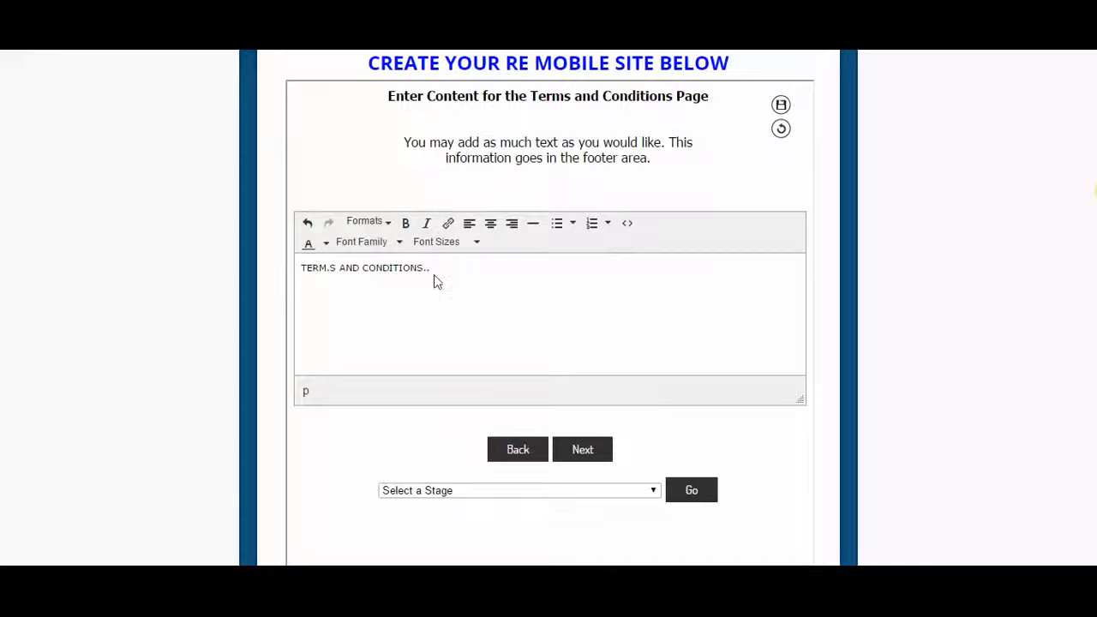
left_click(331, 269)
key("BackSpace")
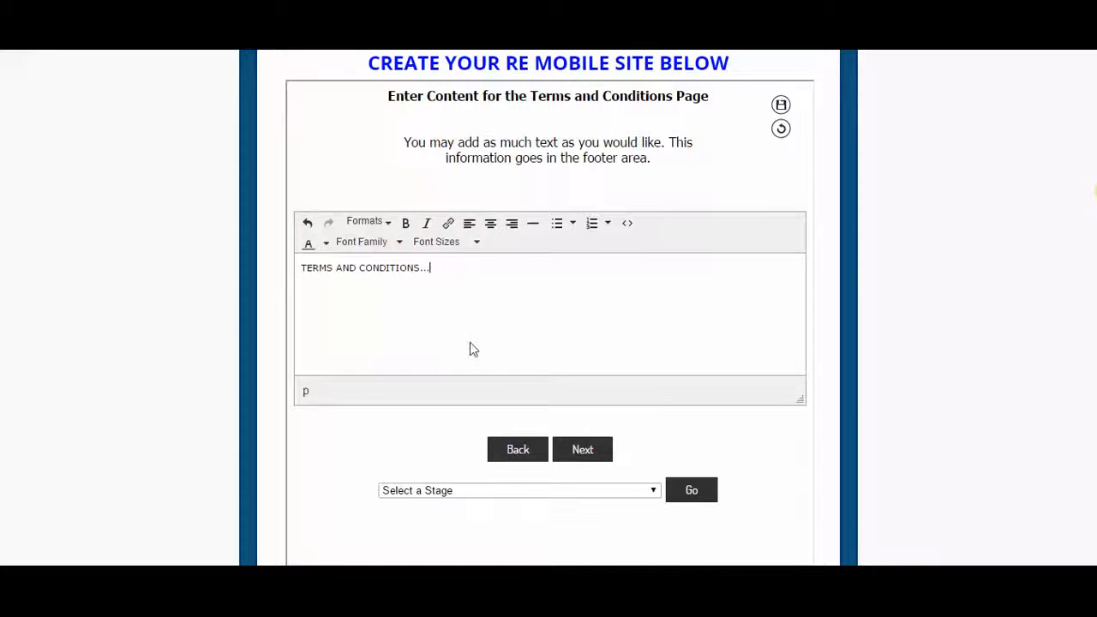
left_click(568, 452)
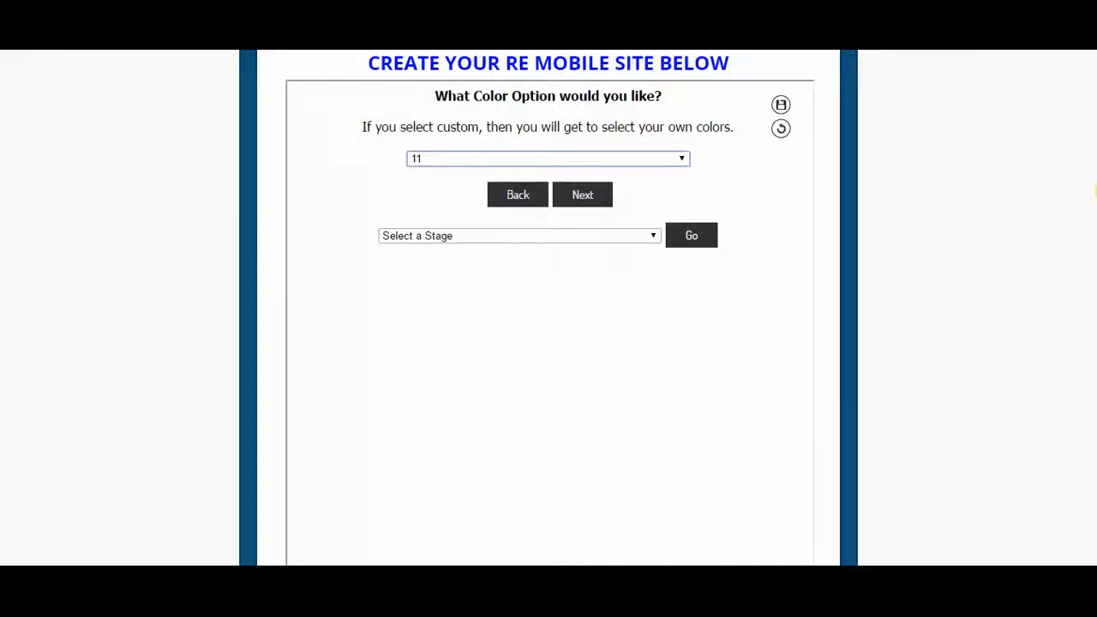
Examine the numbered template color schemes 1 to 15 shown below the form
scroll(955, 260, "down", 5)
scroll(550, 308, "down", 4)
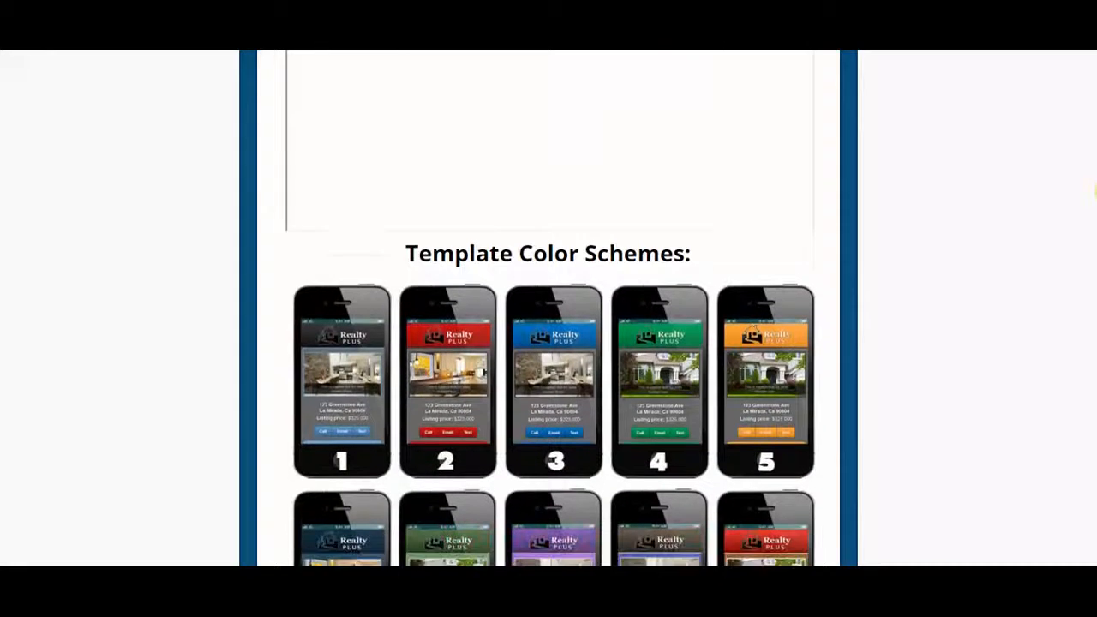
scroll(1096, 195, "down", 1)
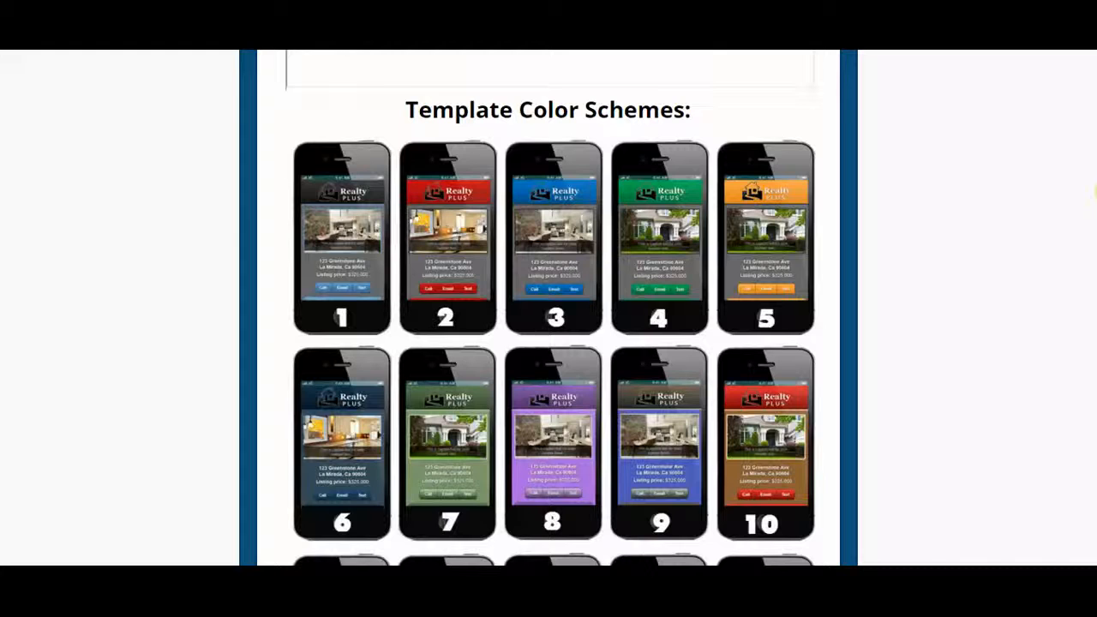
scroll(1096, 196, "down", 2)
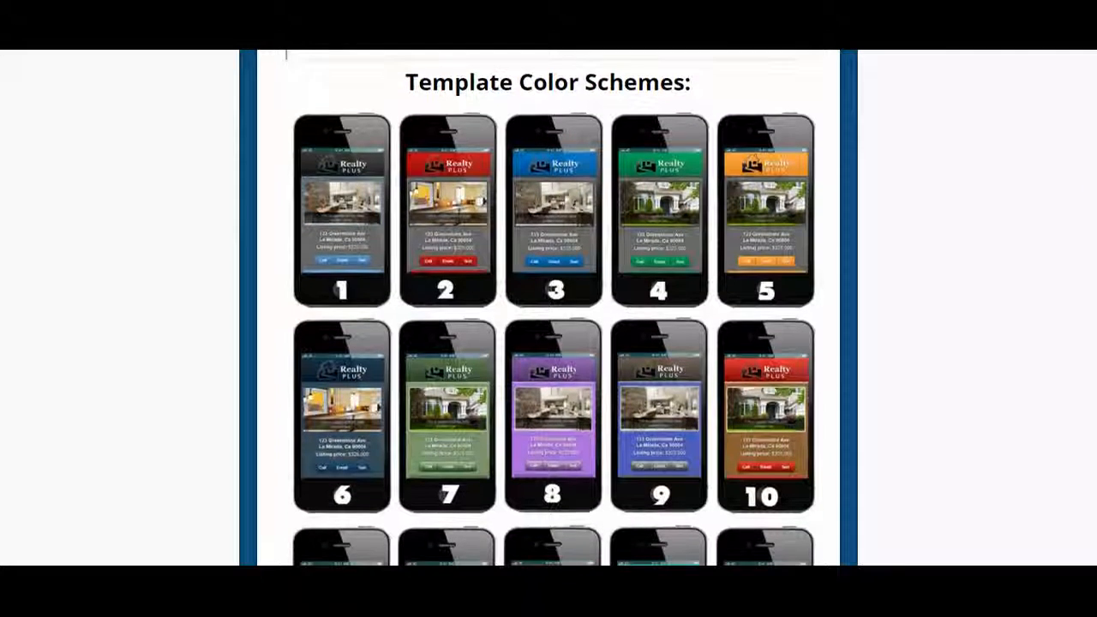
scroll(1095, 400, "down", 5)
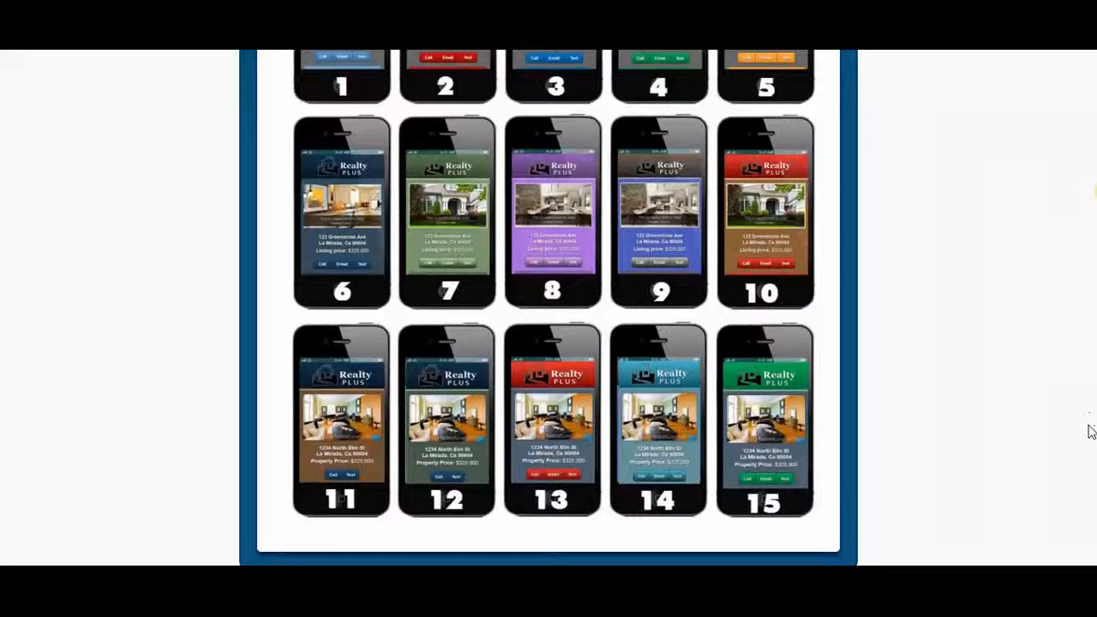
left_click_drag(1089, 425, 1090, 427)
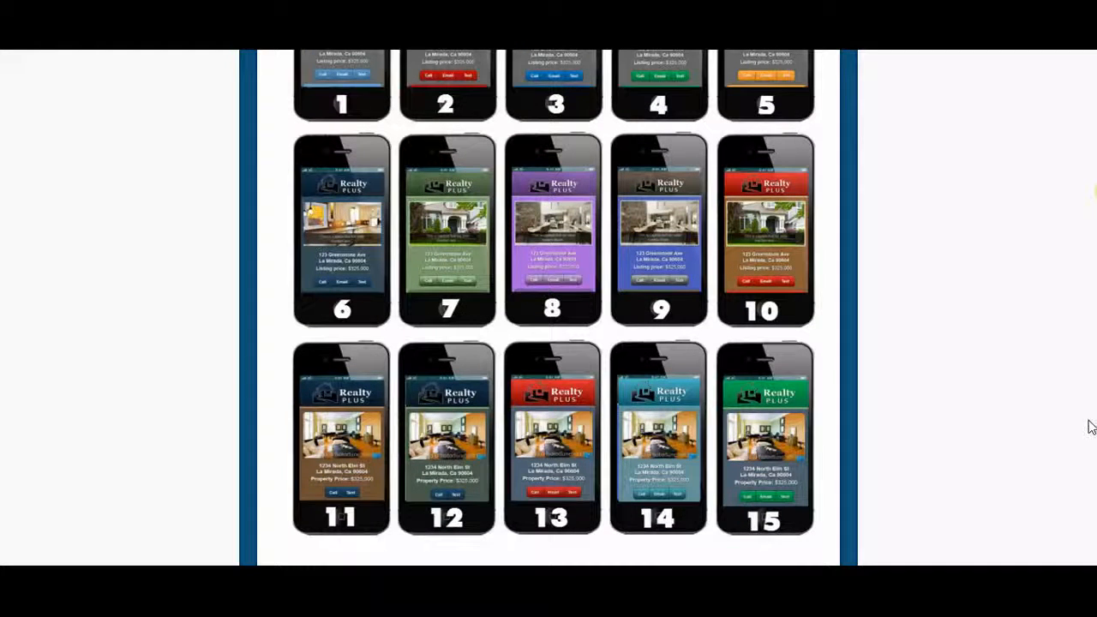
mouse_move(1089, 420)
left_mouse_down()
mouse_move(883, 416)
mouse_move(1088, 414)
mouse_move(1092, 400)
left_mouse_up()
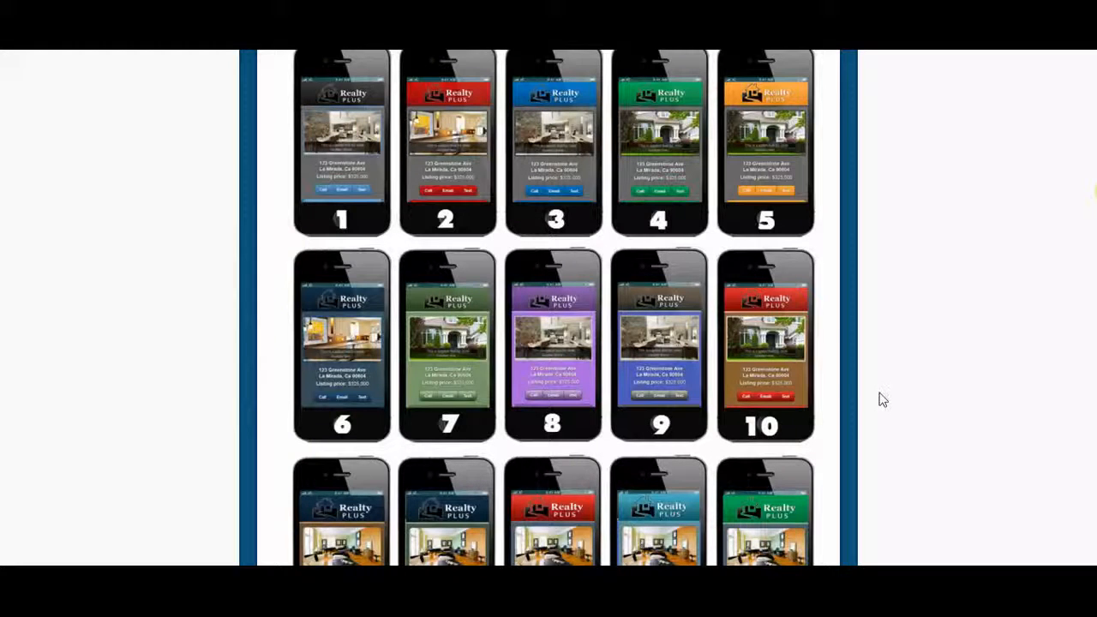
scroll(549, 309, "down", 1)
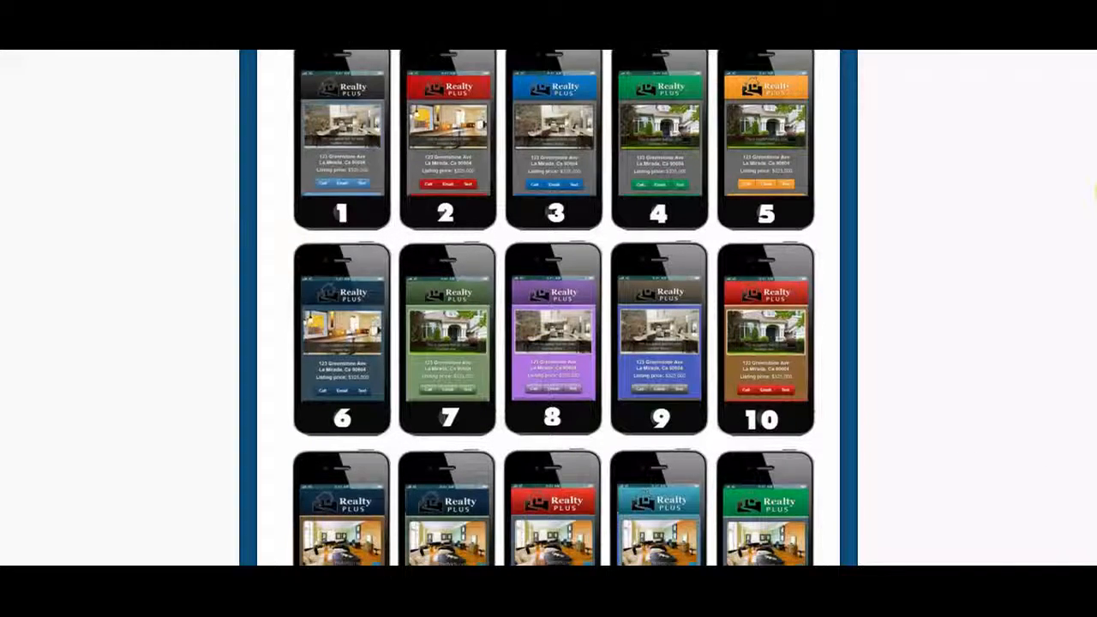
scroll(549, 309, "down", 3)
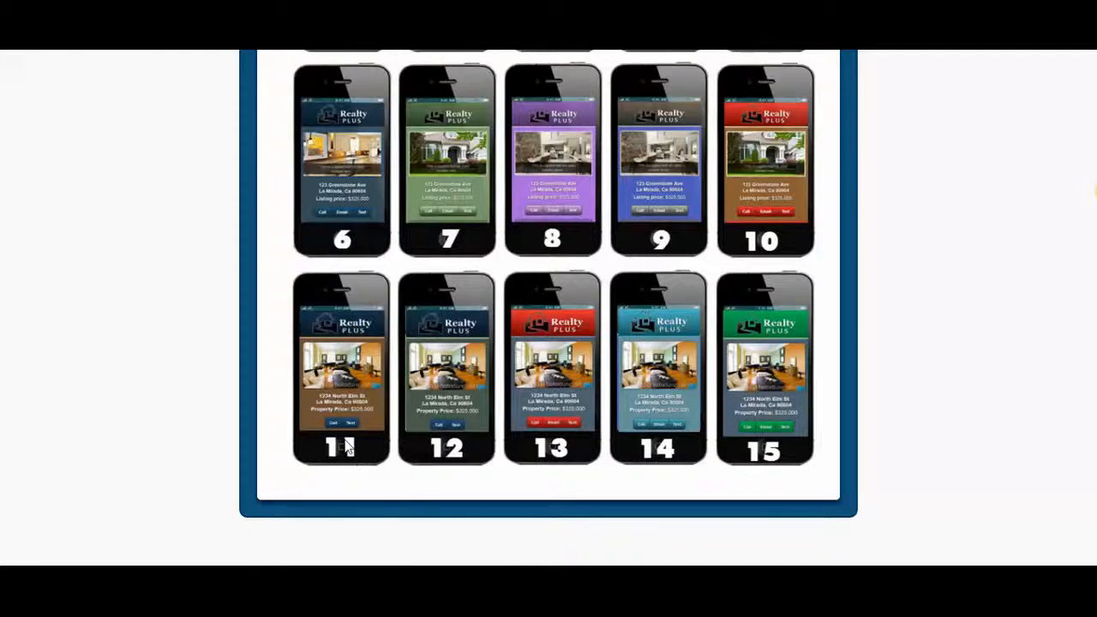
scroll(1096, 193, "up", 9)
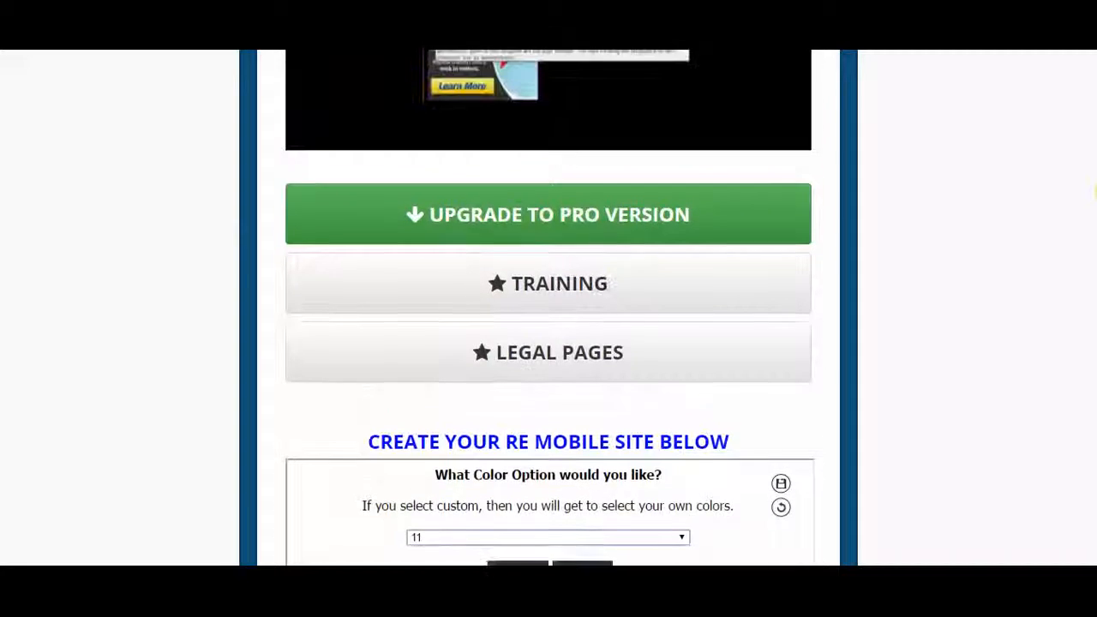
Set the color option to custom and continue to the template background color stage
scroll(1095, 193, "down", 2)
left_click(650, 310)
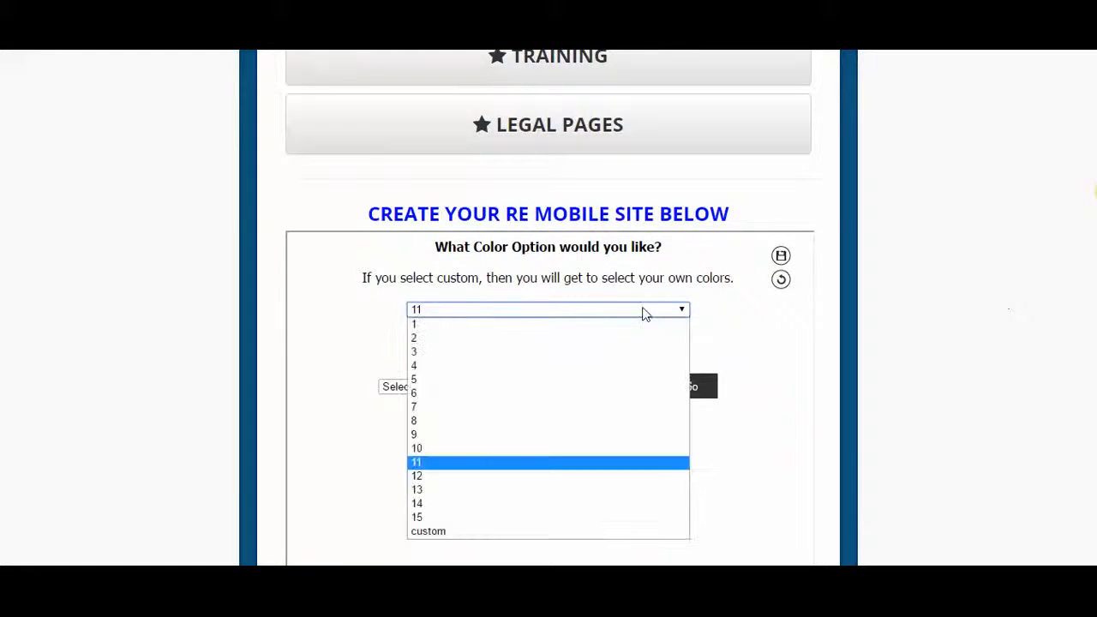
left_click(453, 530)
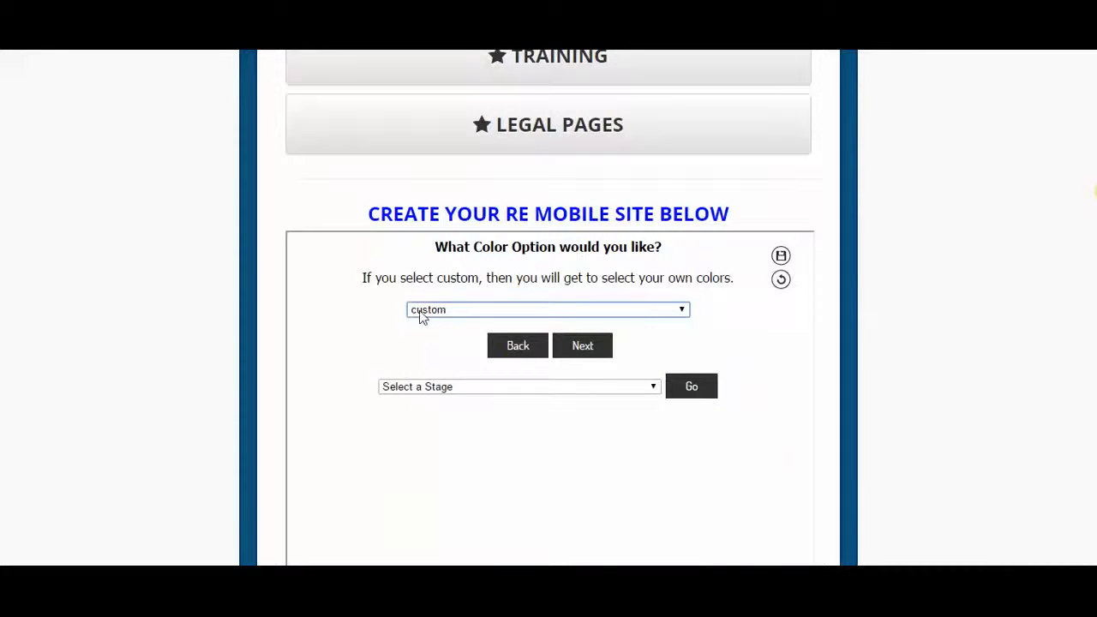
left_click(581, 346)
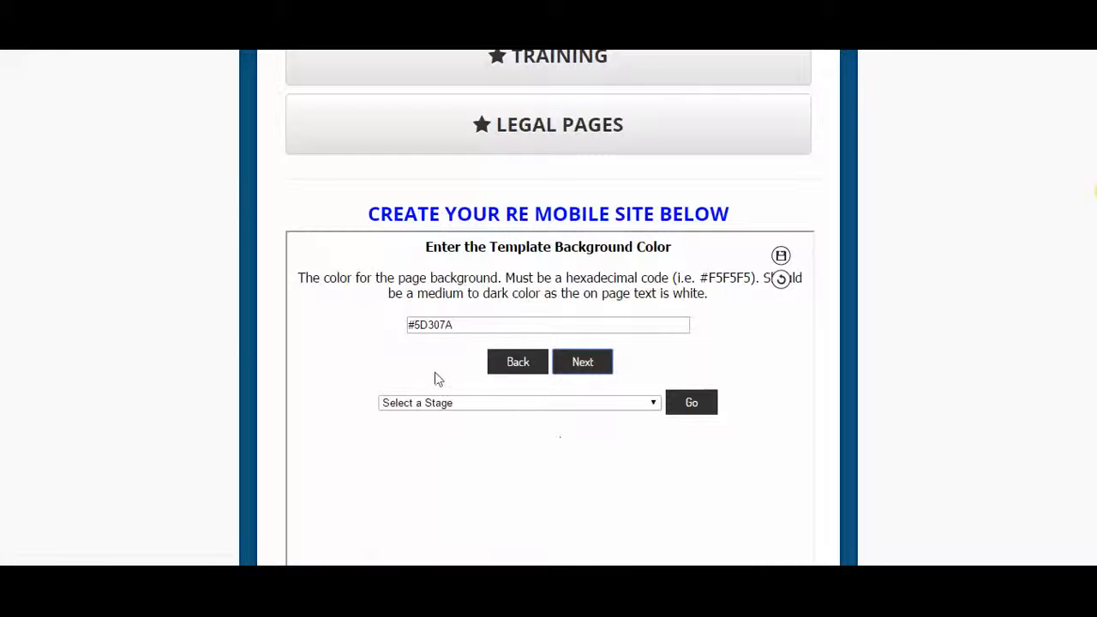
Try different template background colors, including #54727A and #7A4F63, and settle on #0F7A73
left_click(464, 326)
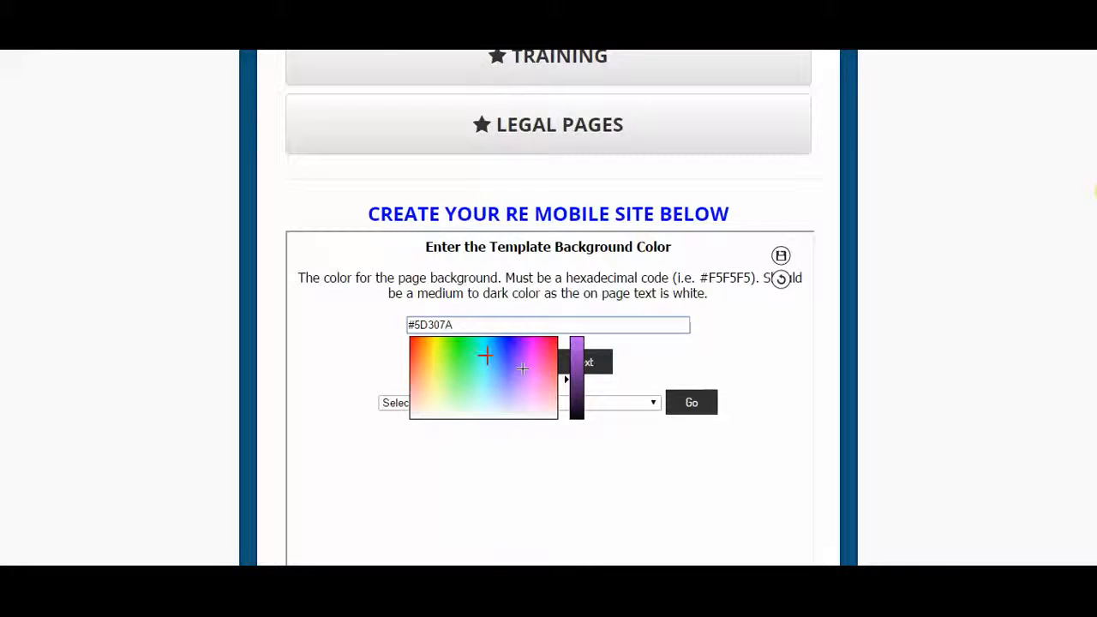
mouse_move(485, 357)
left_mouse_down()
mouse_move(451, 360)
mouse_move(489, 393)
left_mouse_up()
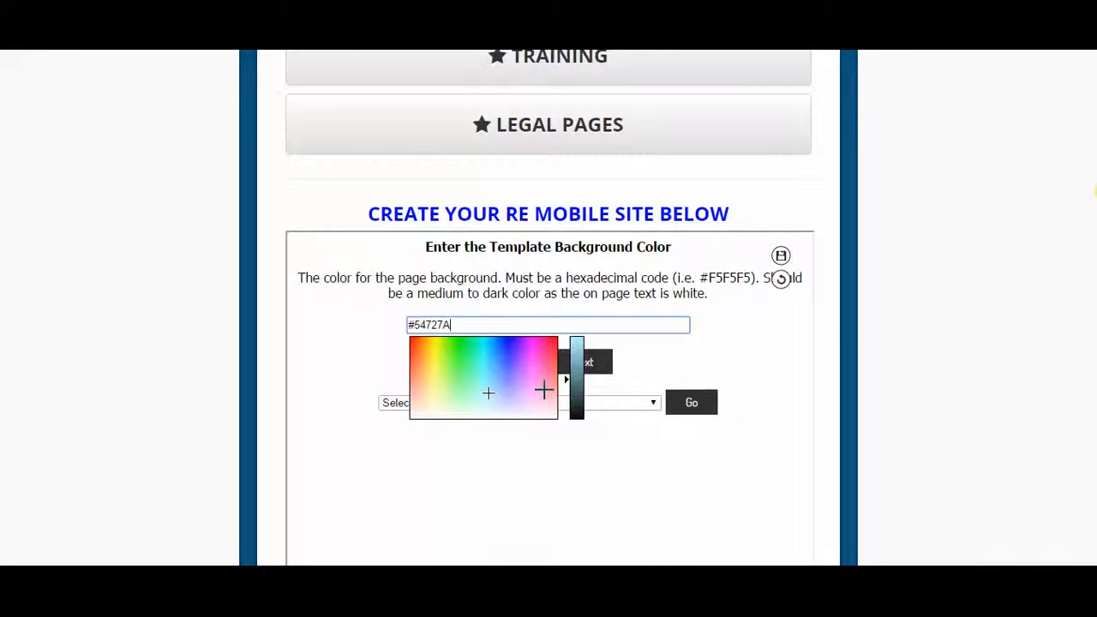
left_click(544, 391)
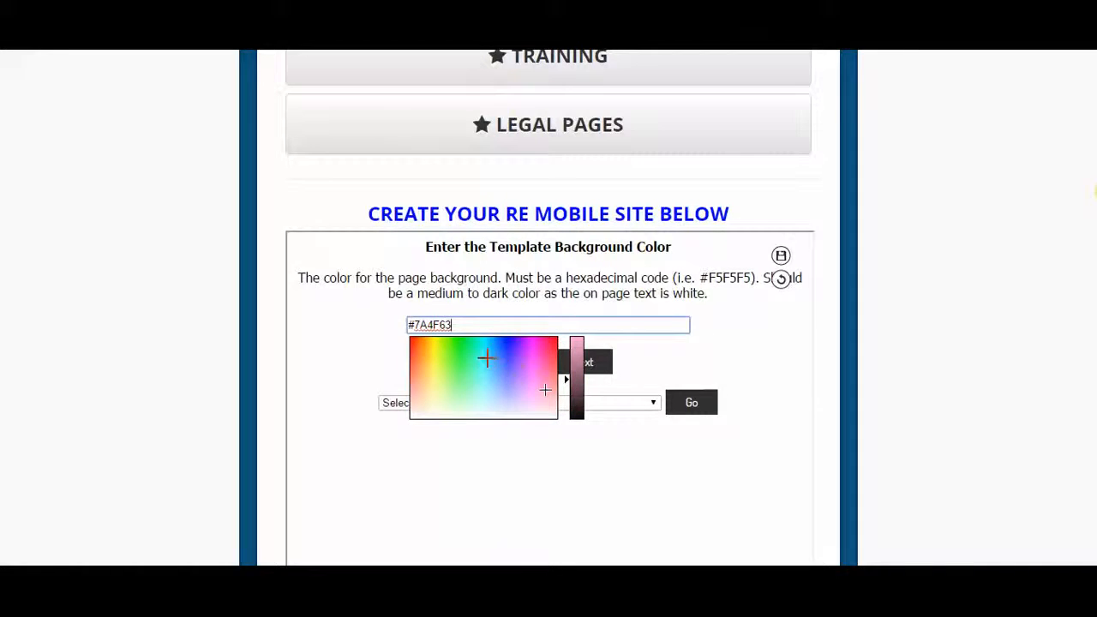
mouse_move(486, 358)
left_mouse_down()
mouse_move(465, 355)
mouse_move(485, 348)
left_mouse_up()
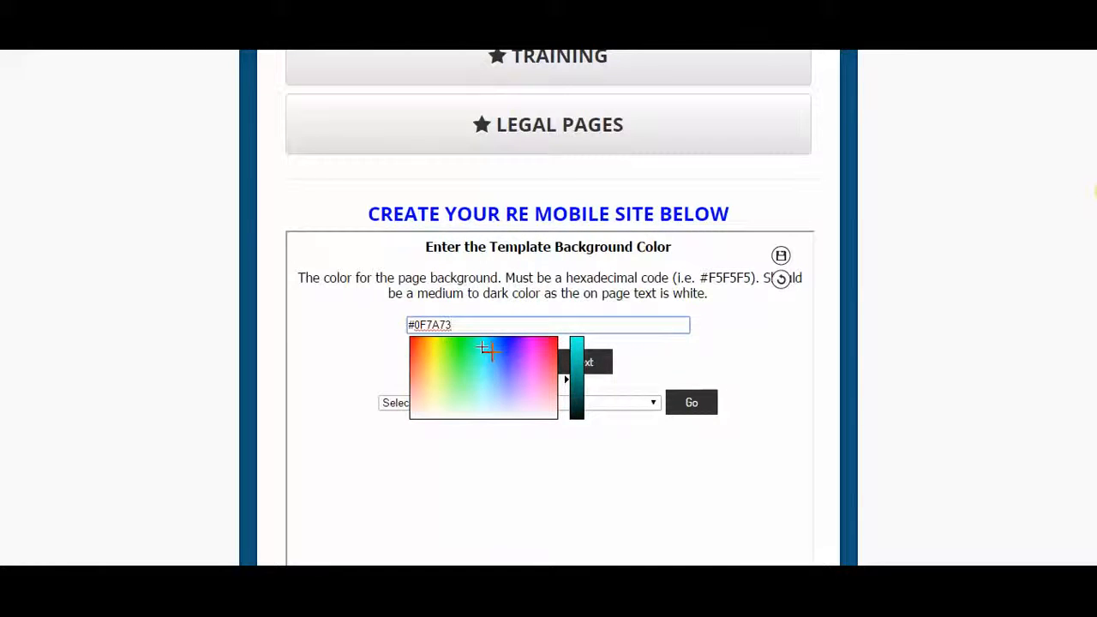
left_click(381, 324)
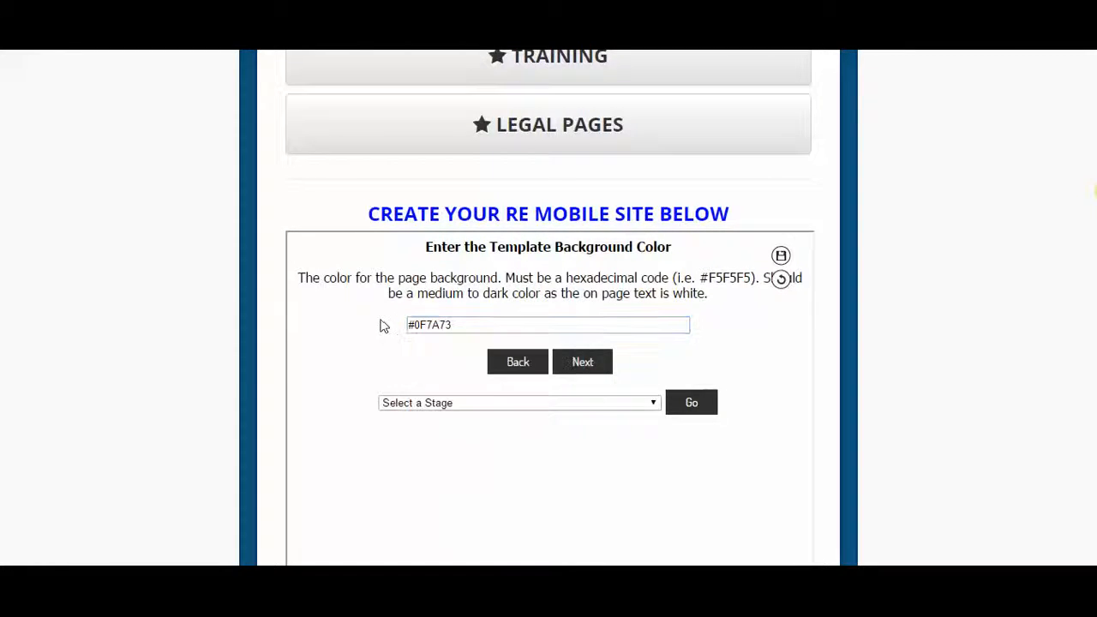
Return to the color option stage and choose color scheme 11
left_click(522, 365)
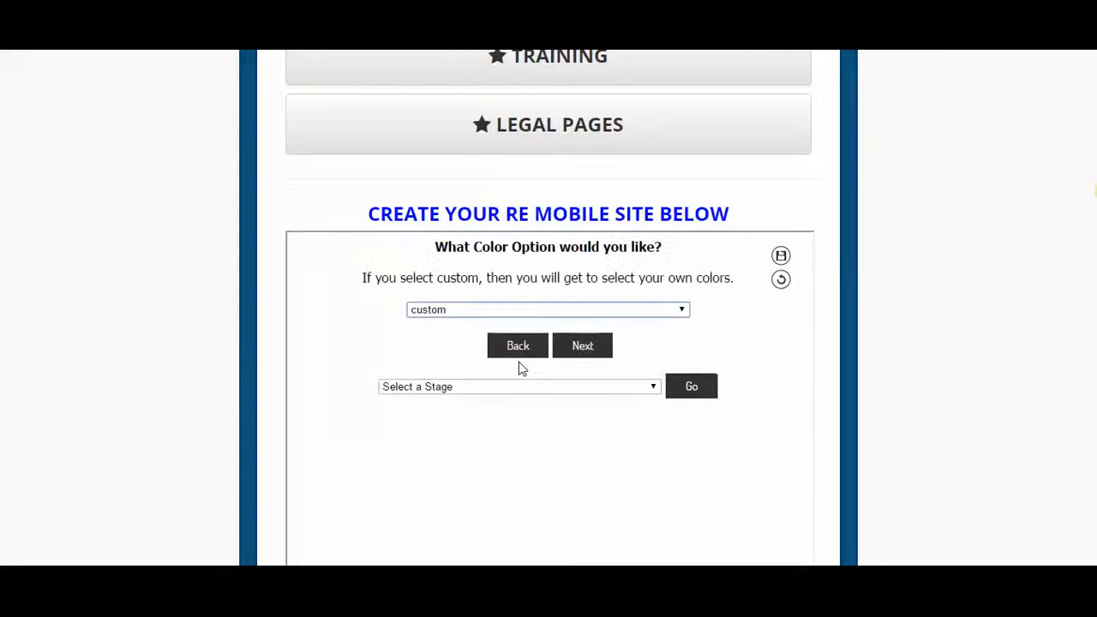
left_click(449, 313)
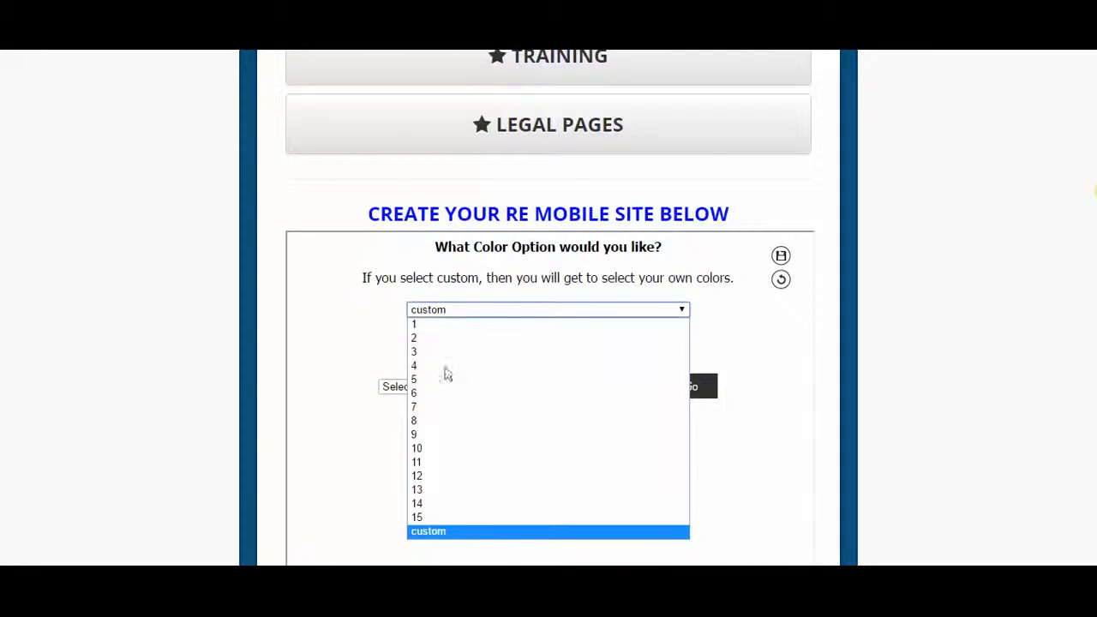
left_click(449, 464)
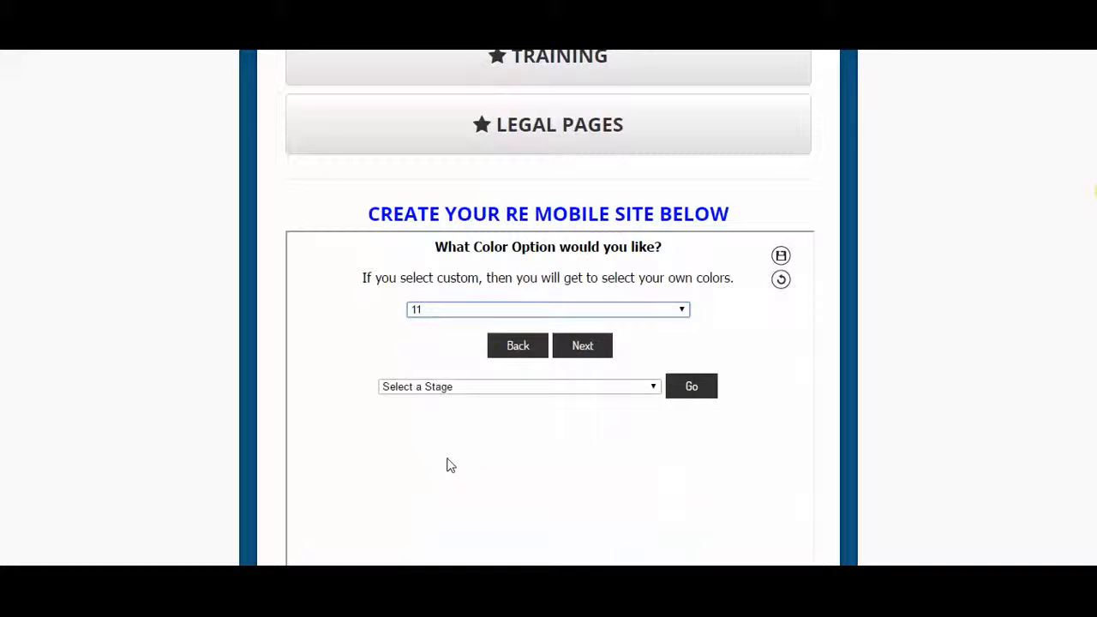
Create the static image real estate template with 2016 as the copyright year and download it
left_click(583, 346)
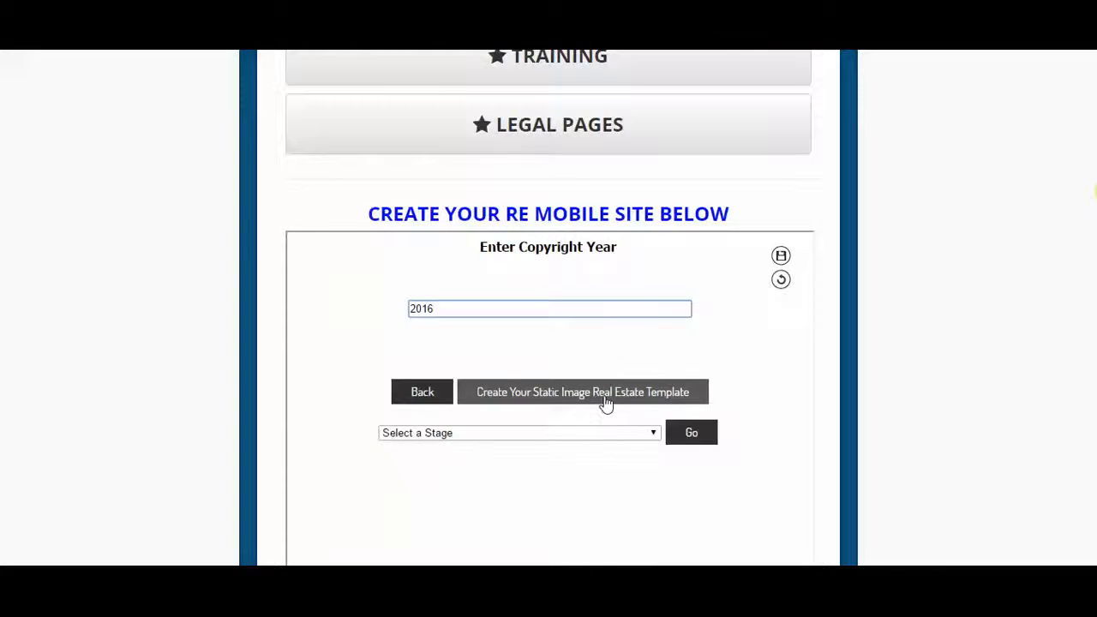
left_click(680, 403)
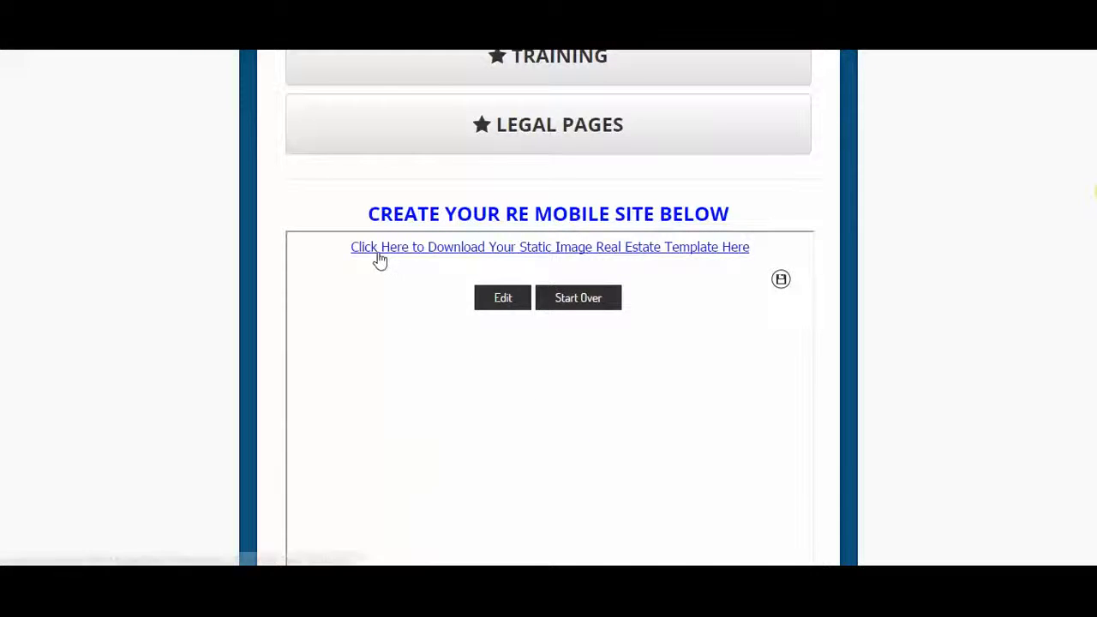
left_click(469, 253)
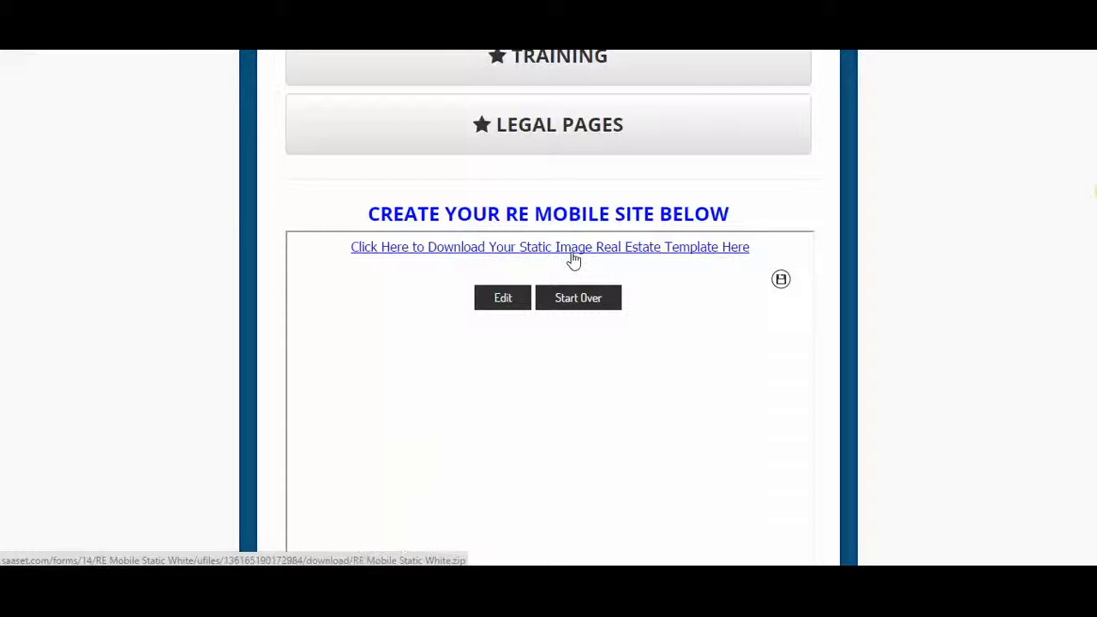